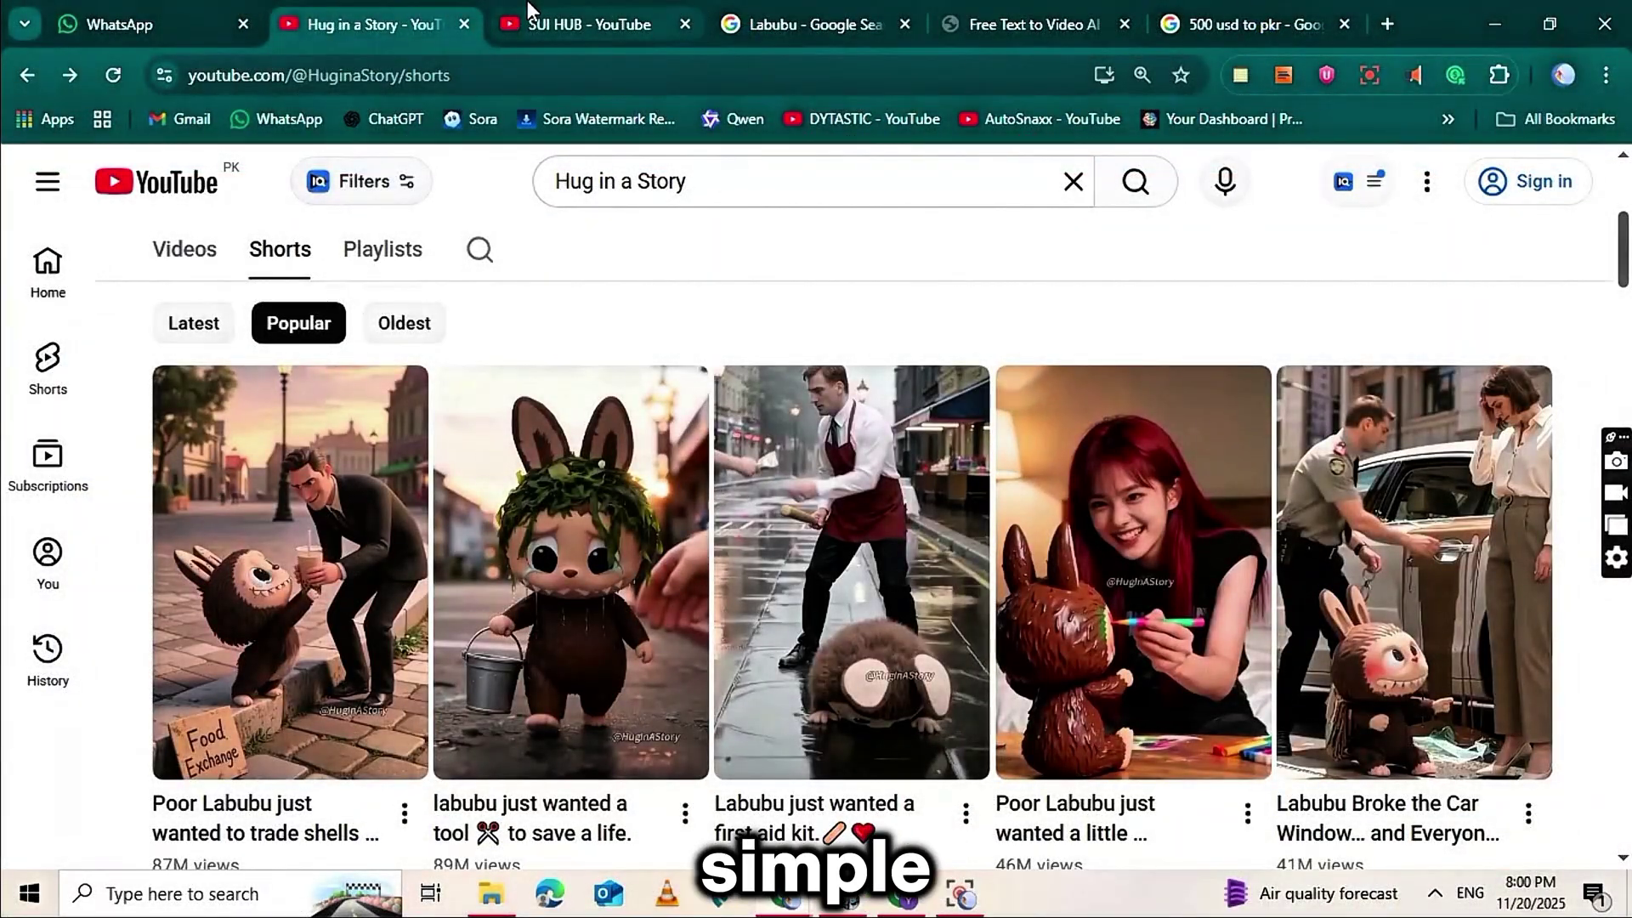
Go to the SUI HUB channel's Shorts sorted by Popular and scroll through the Labubu videos.
left_click(528, 10)
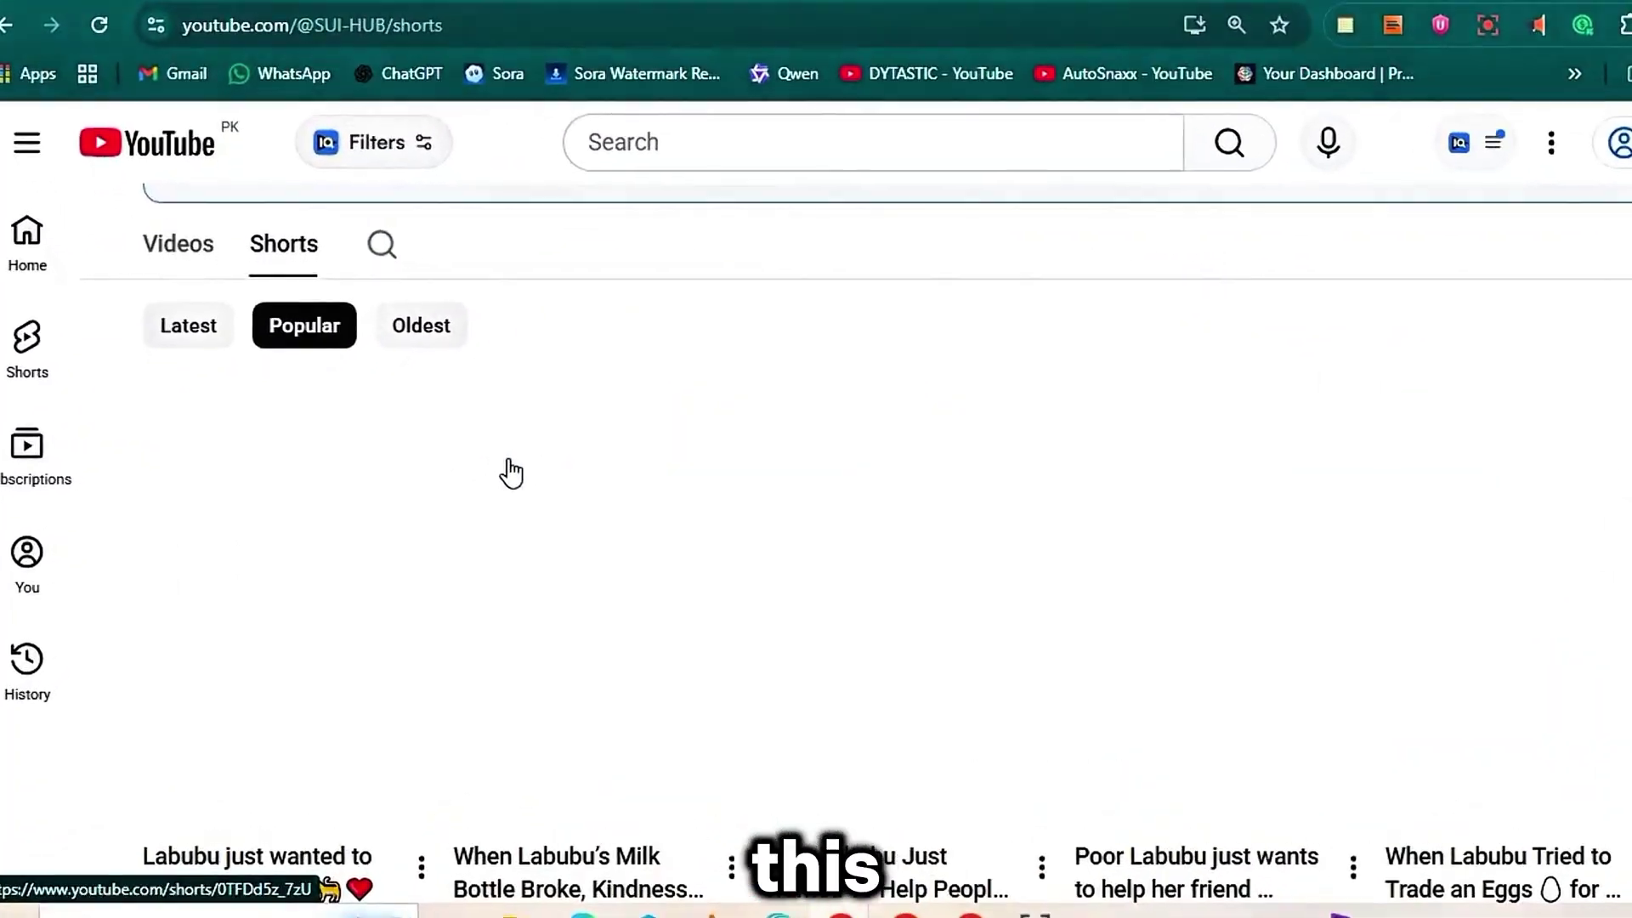
scroll(511, 473, "down", 3)
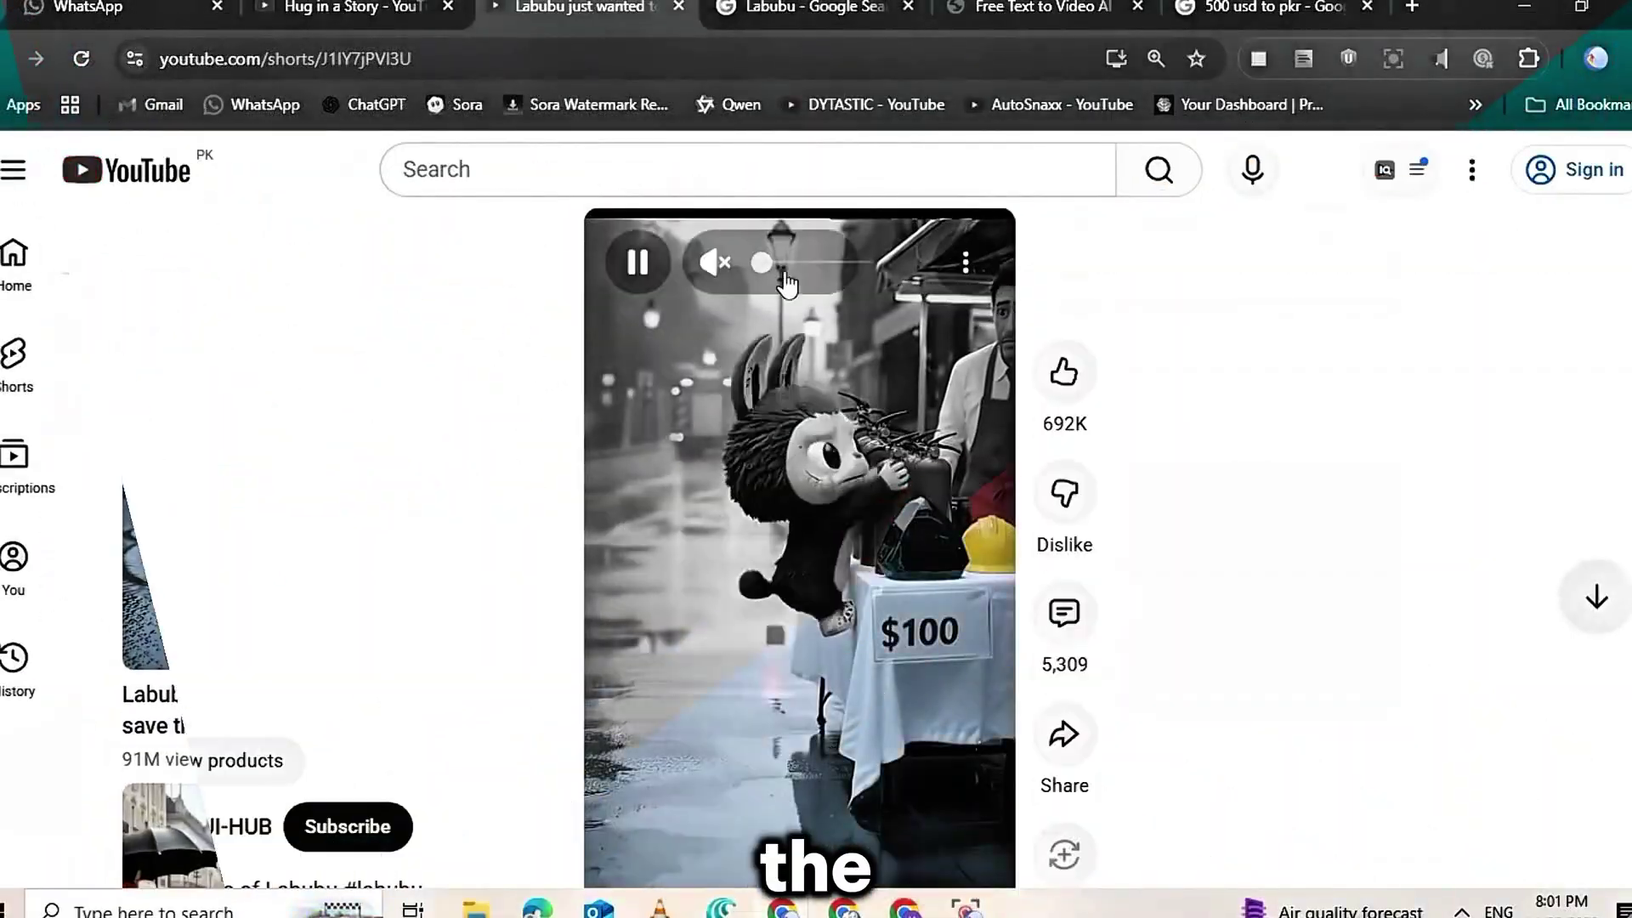
Unmute the playing short, scroll the Labubu Shorts feed, then play the Poor Labubu short.
left_click(784, 270)
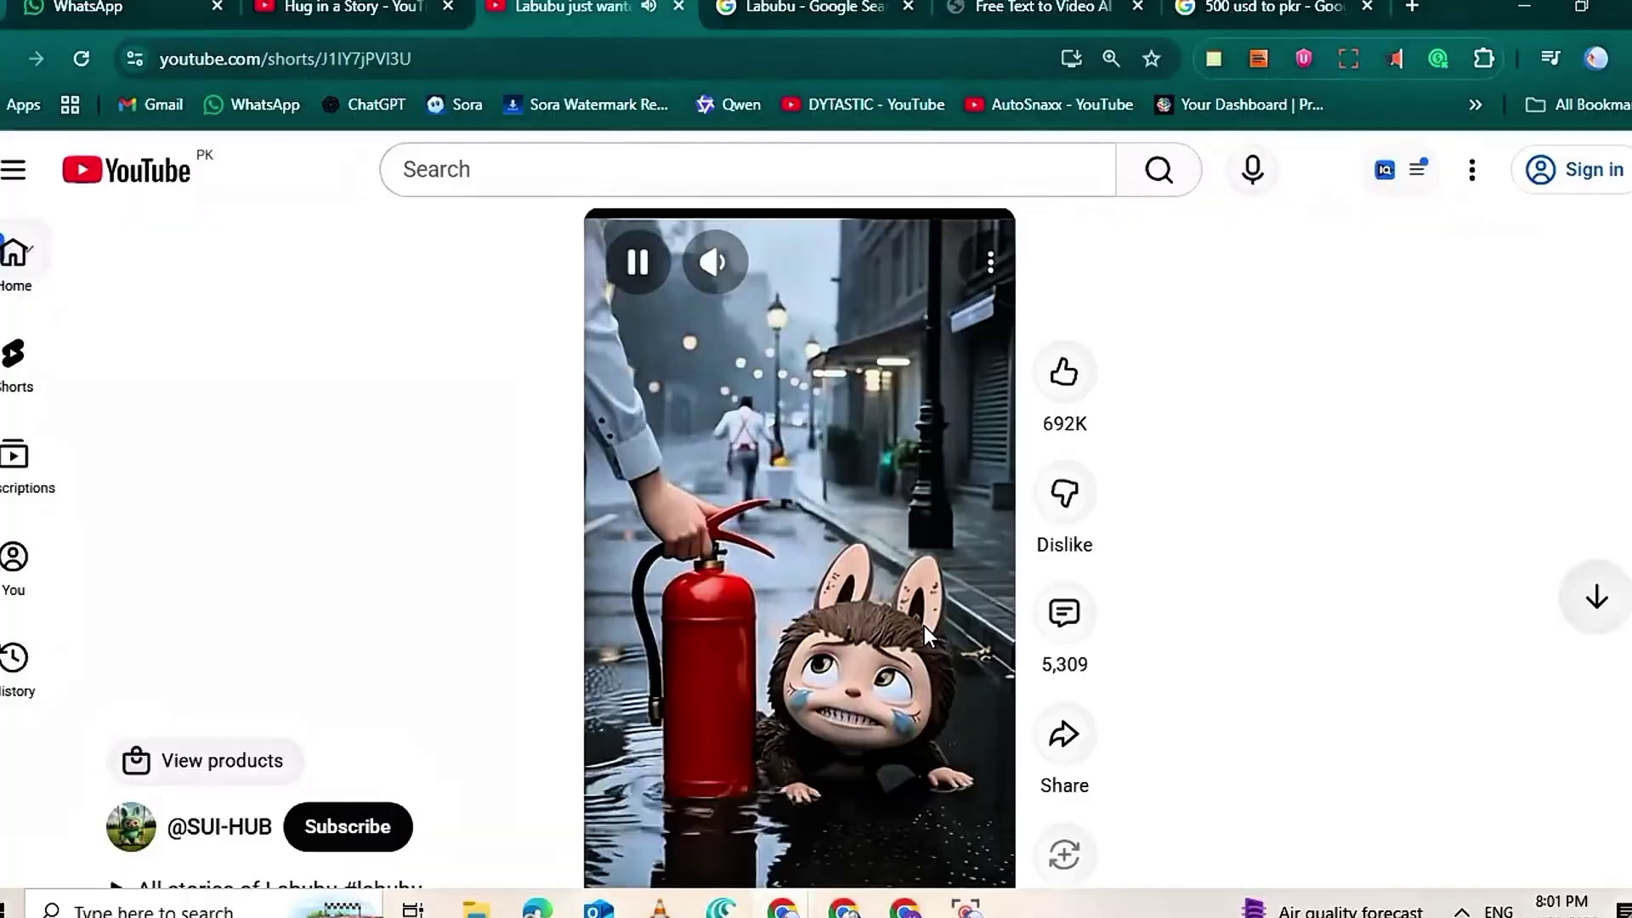
scroll(925, 626, "down", 1)
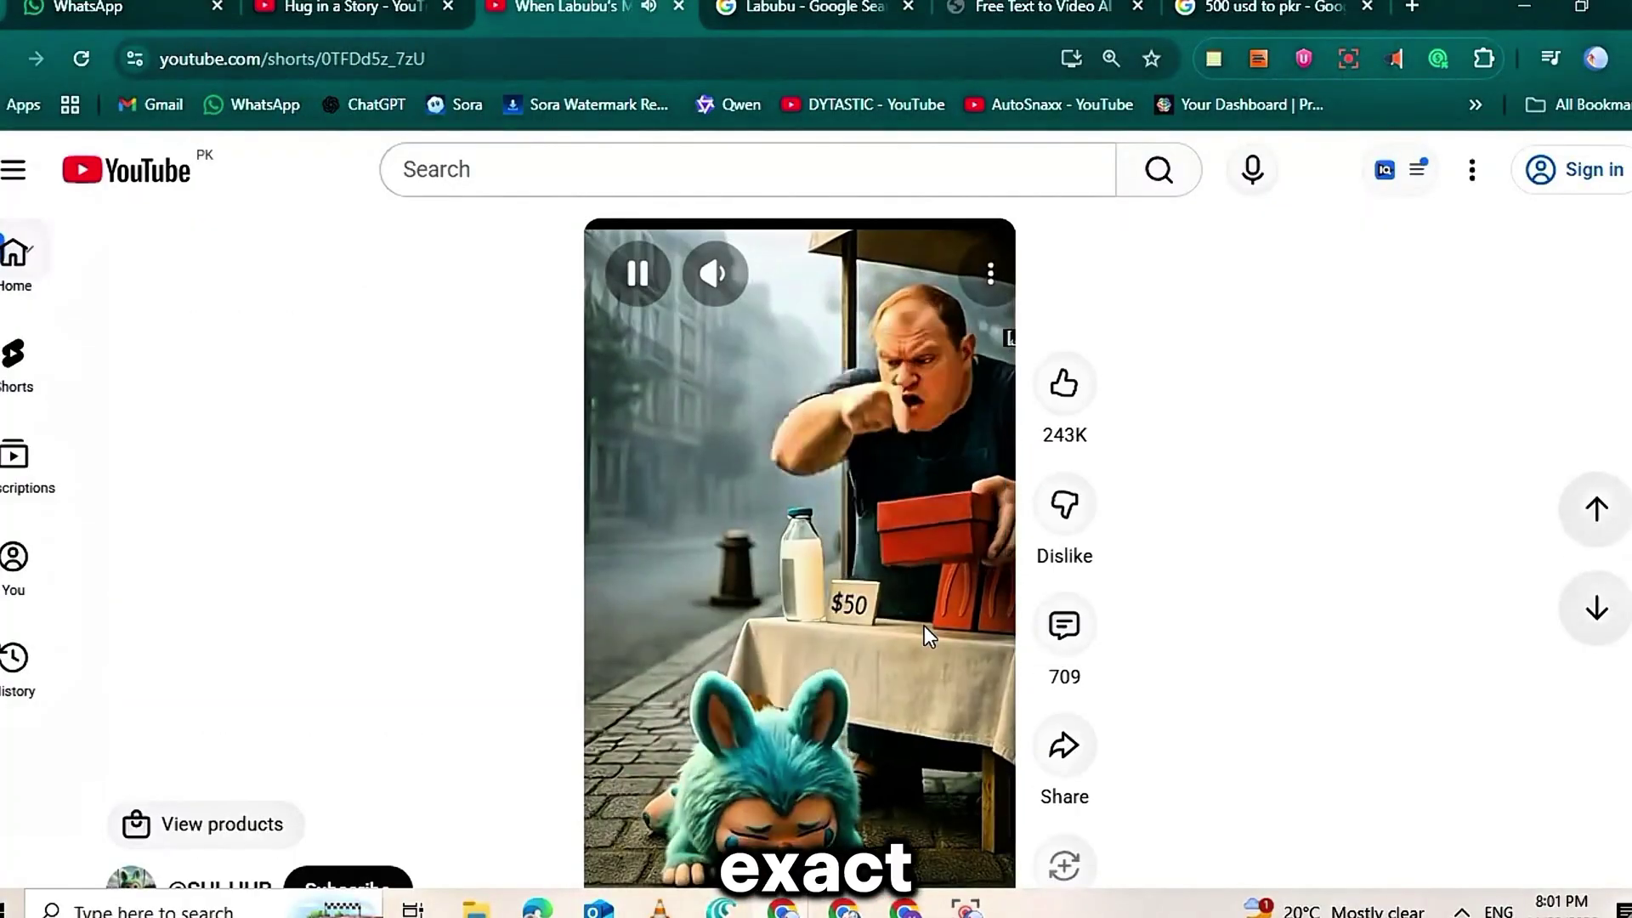
scroll(925, 626, "down", 1)
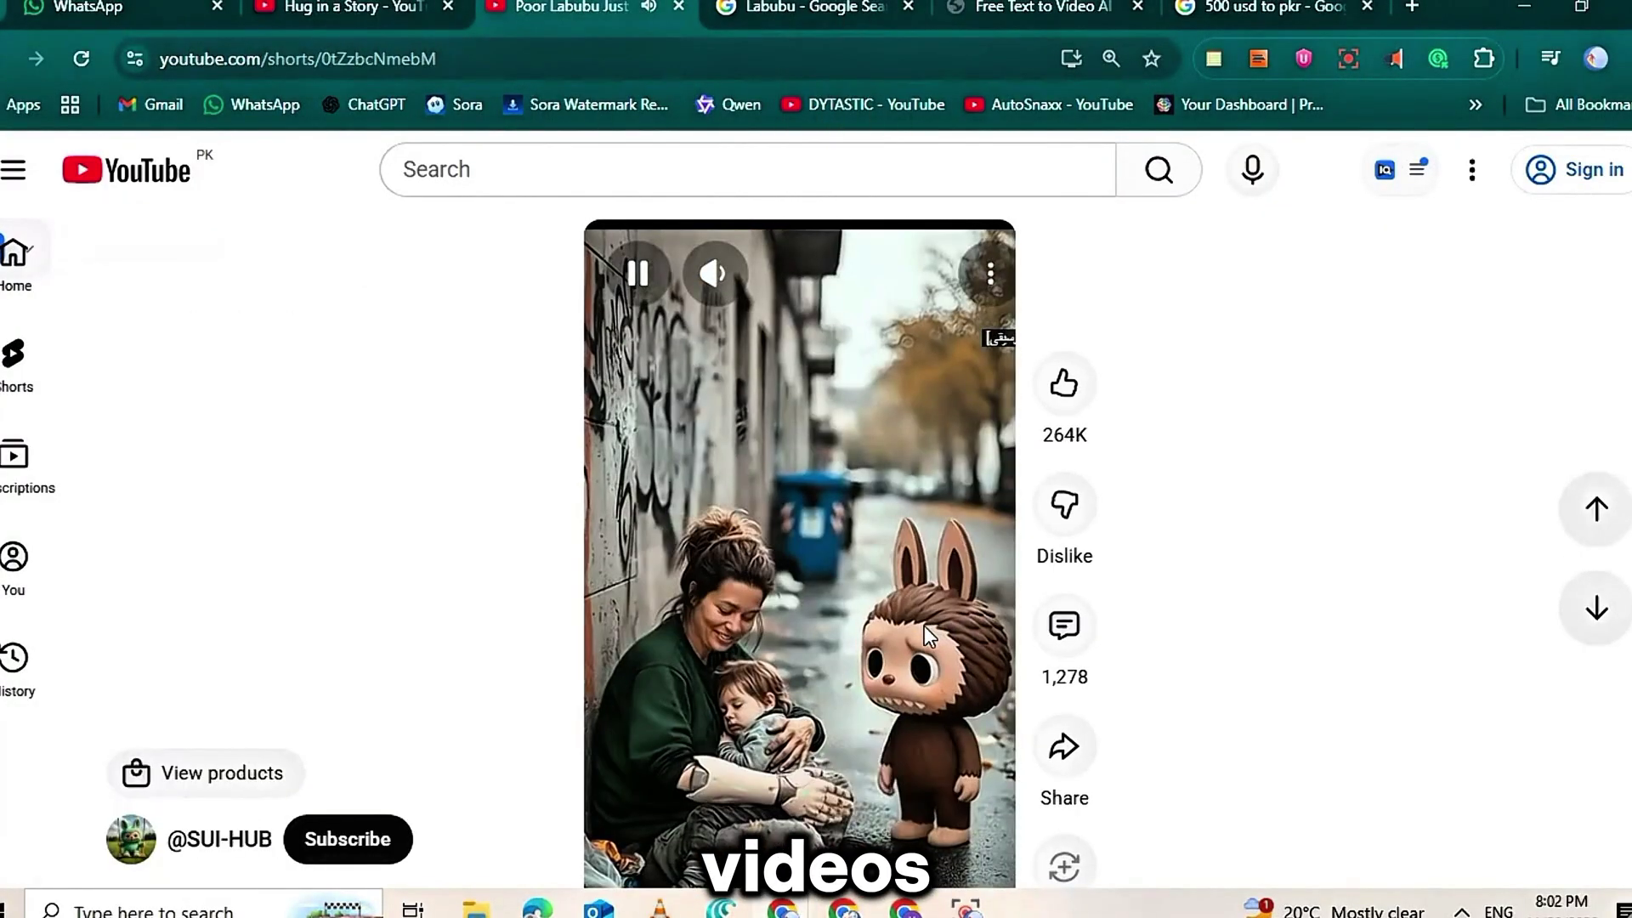
scroll(925, 625, "down", 1)
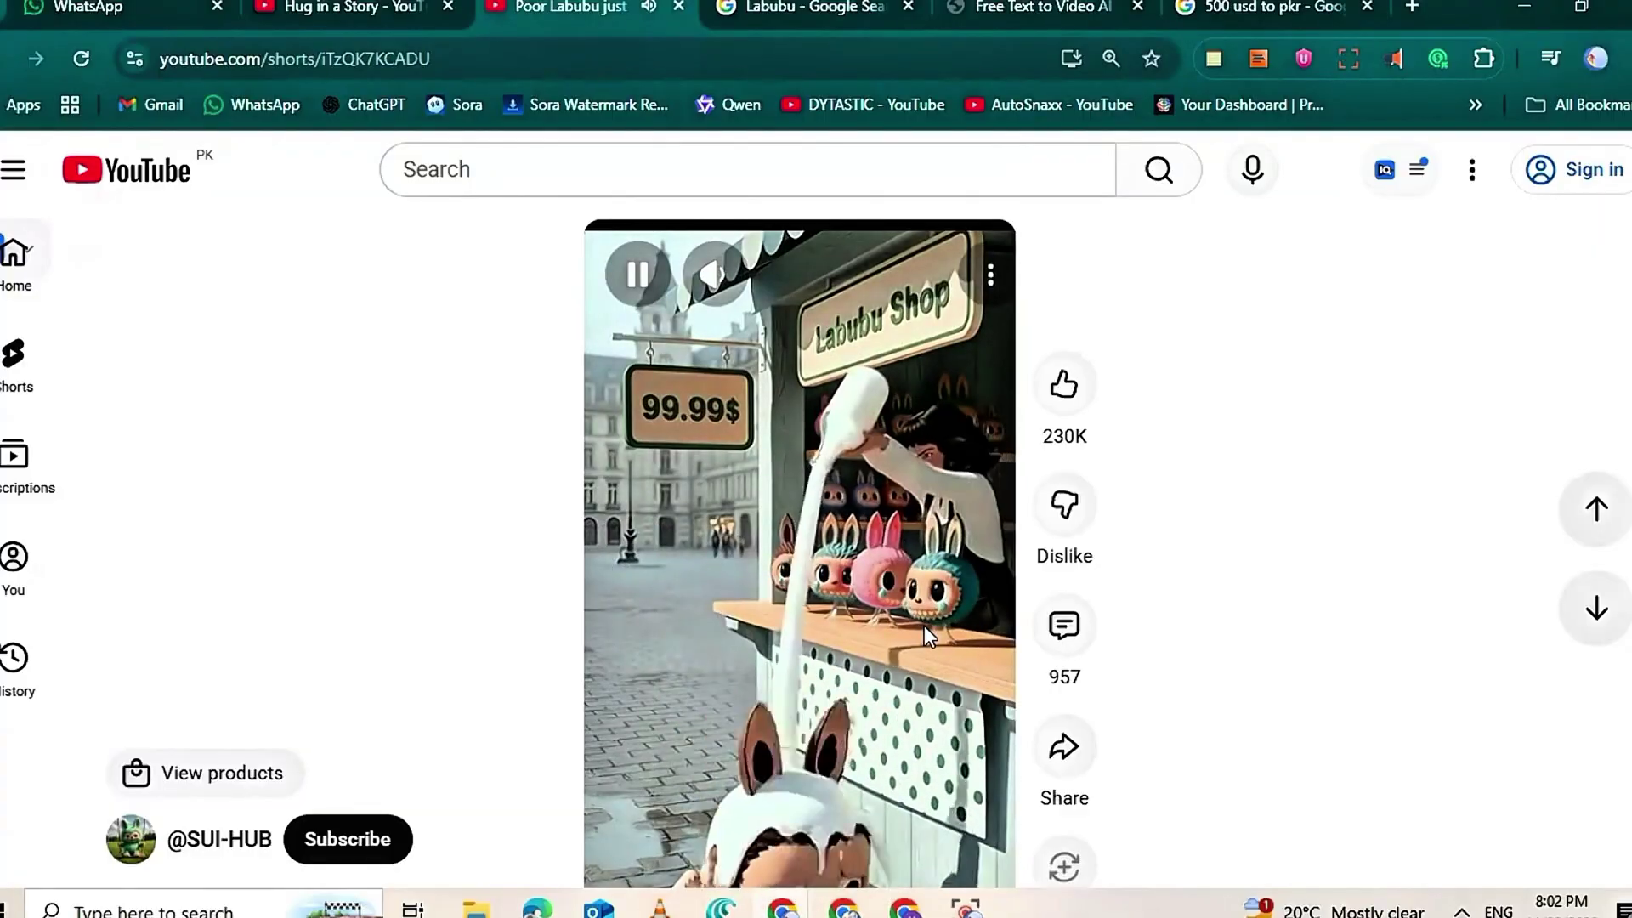
scroll(925, 626, "down", 1)
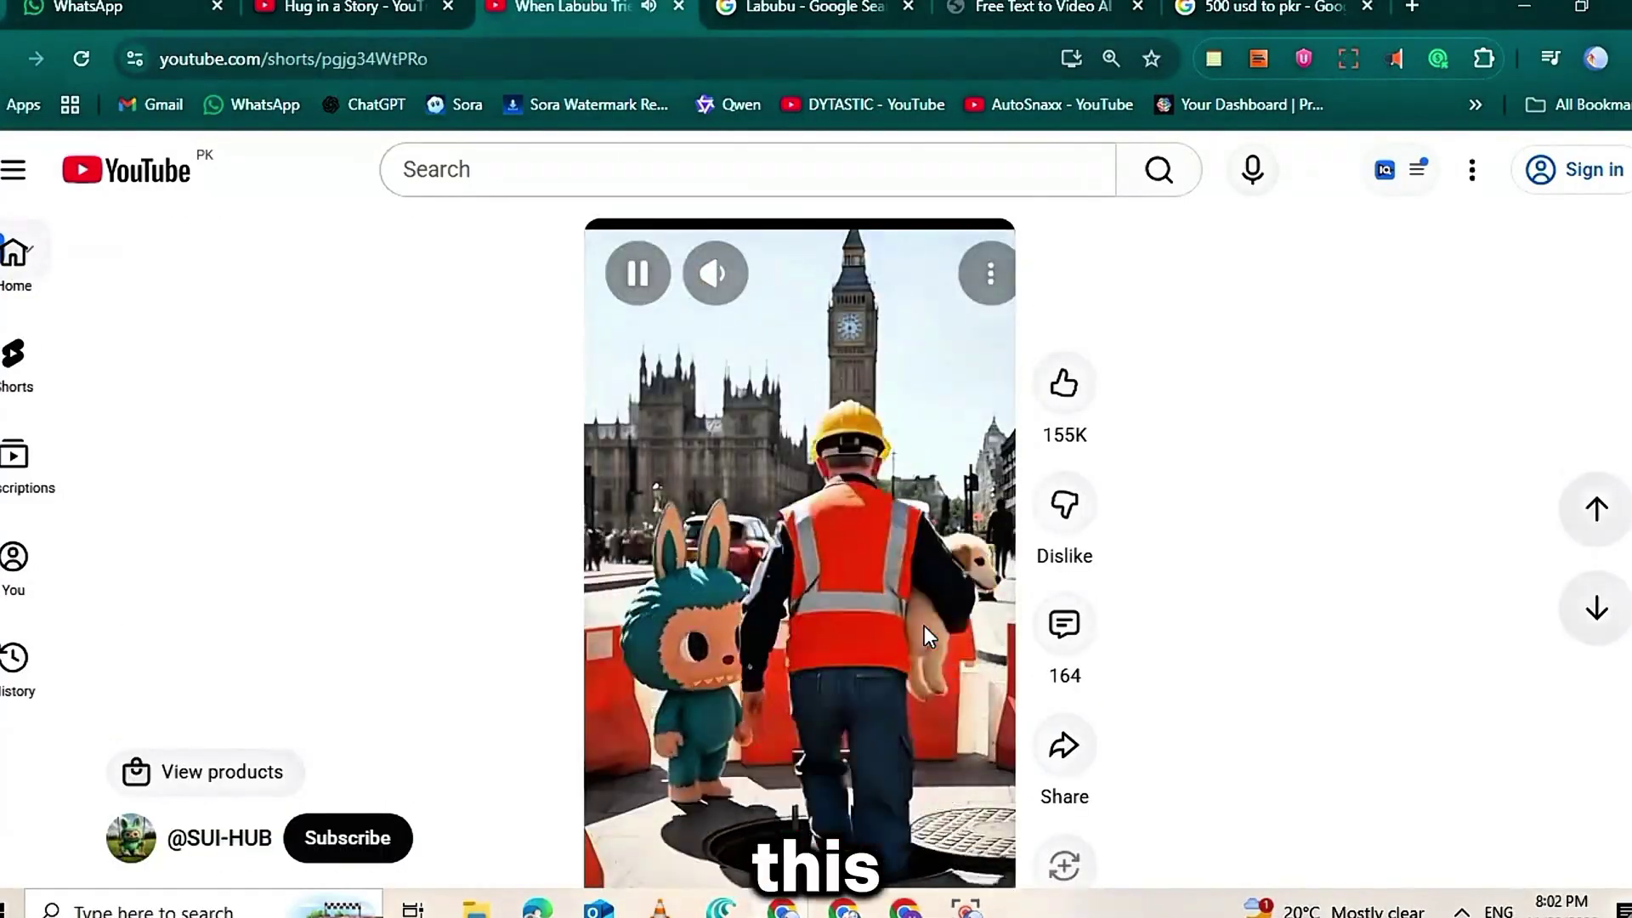
scroll(925, 625, "down", 1)
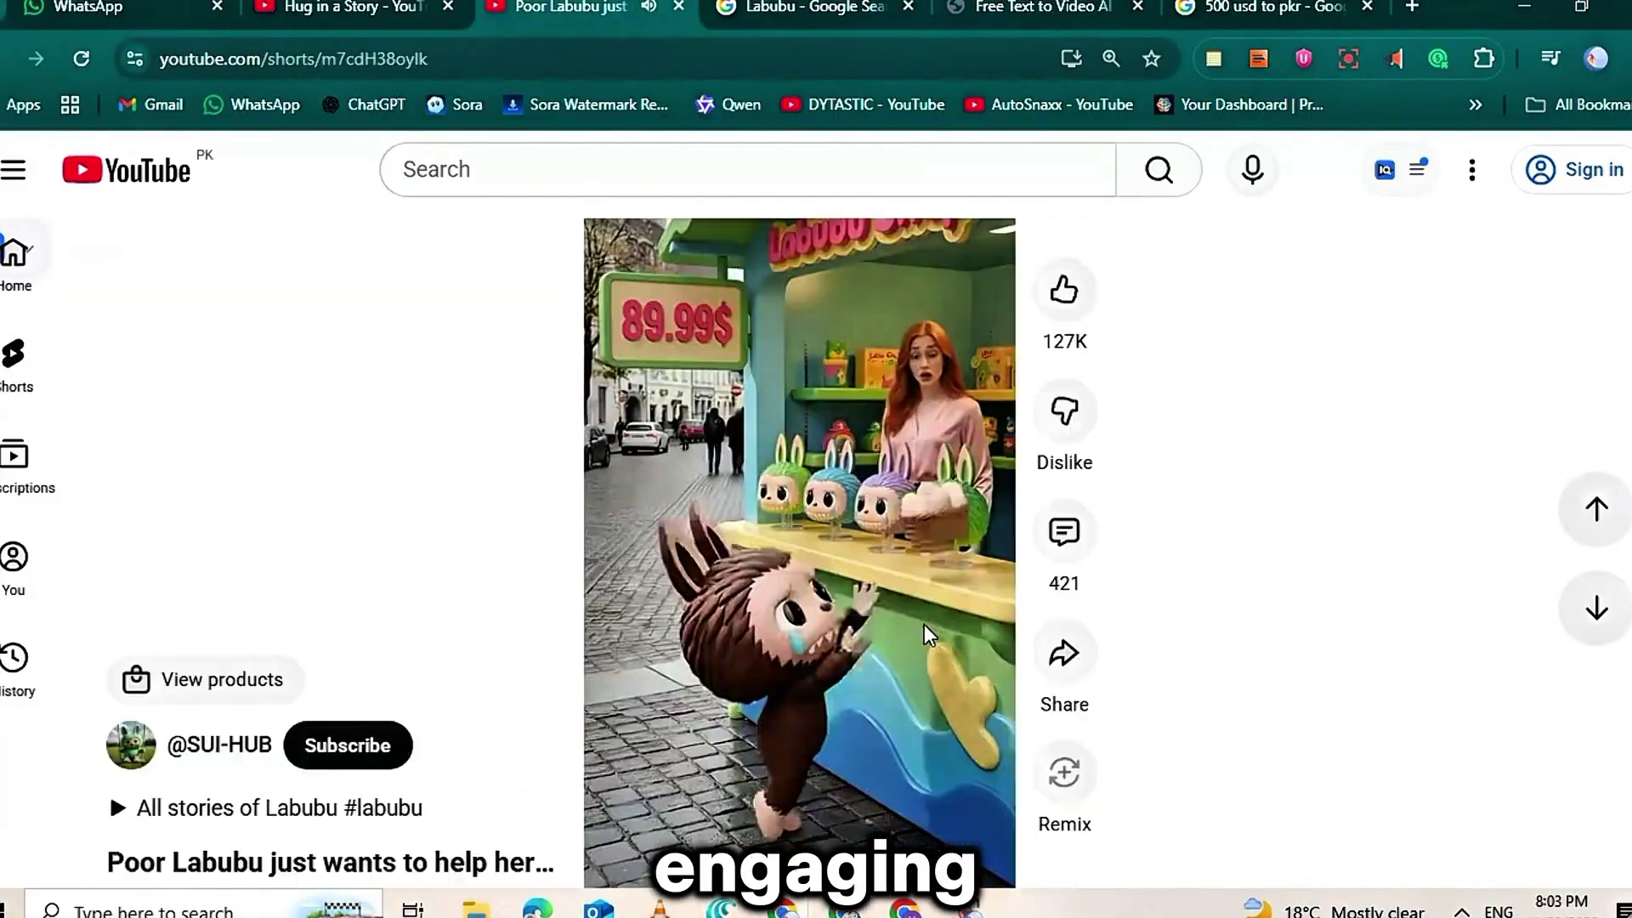
scroll(925, 626, "down", 1)
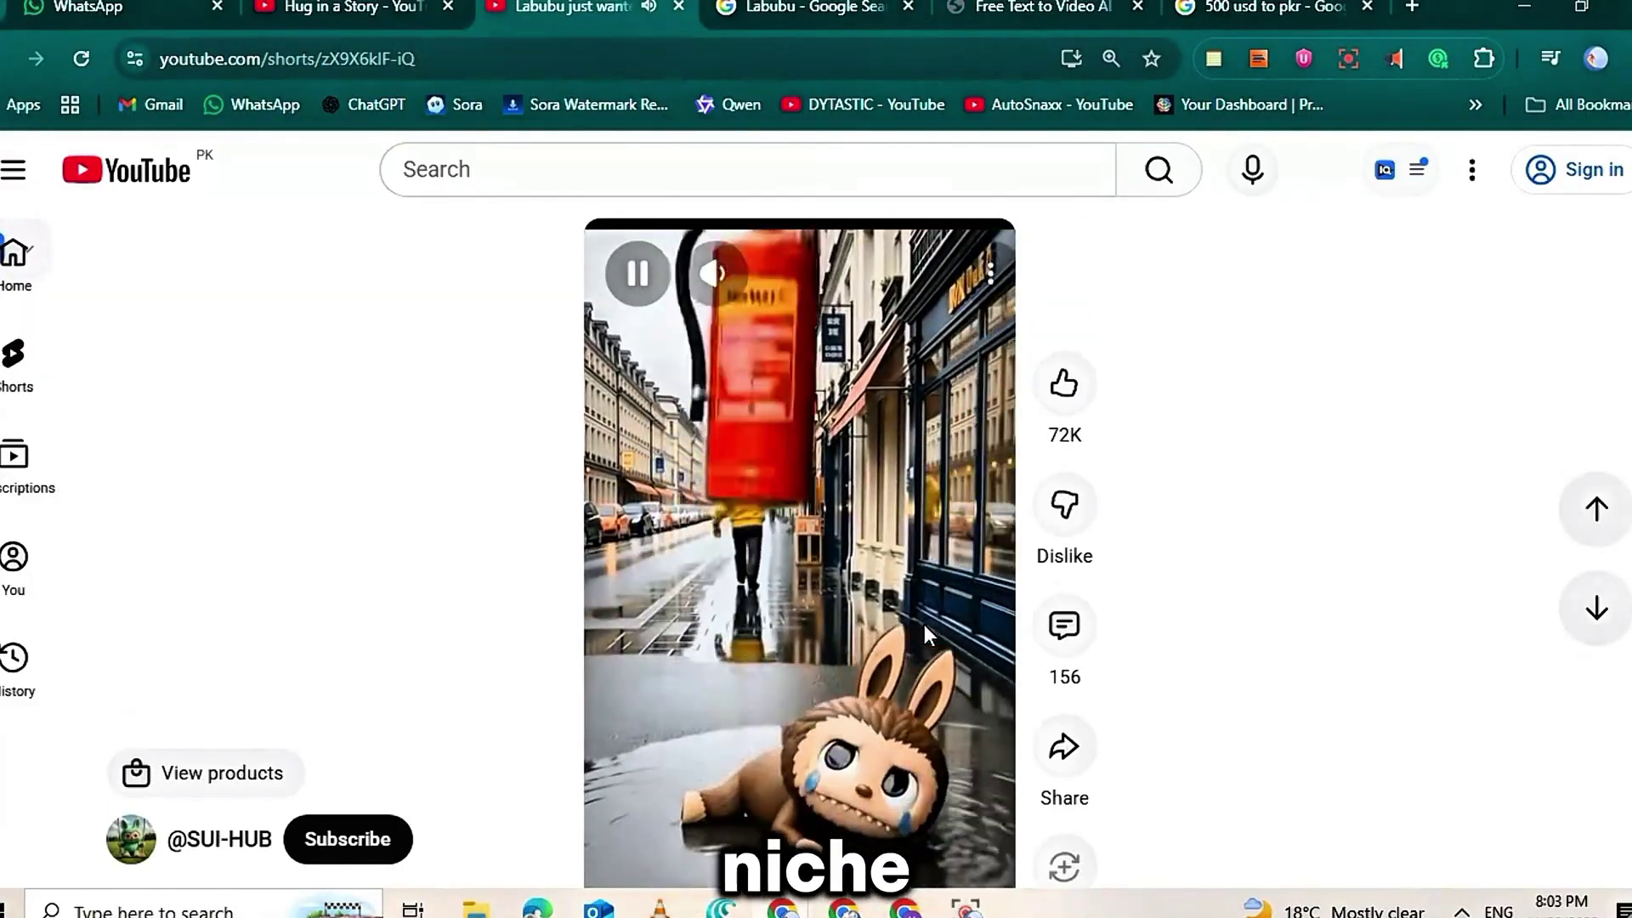
scroll(925, 624, "down", 1)
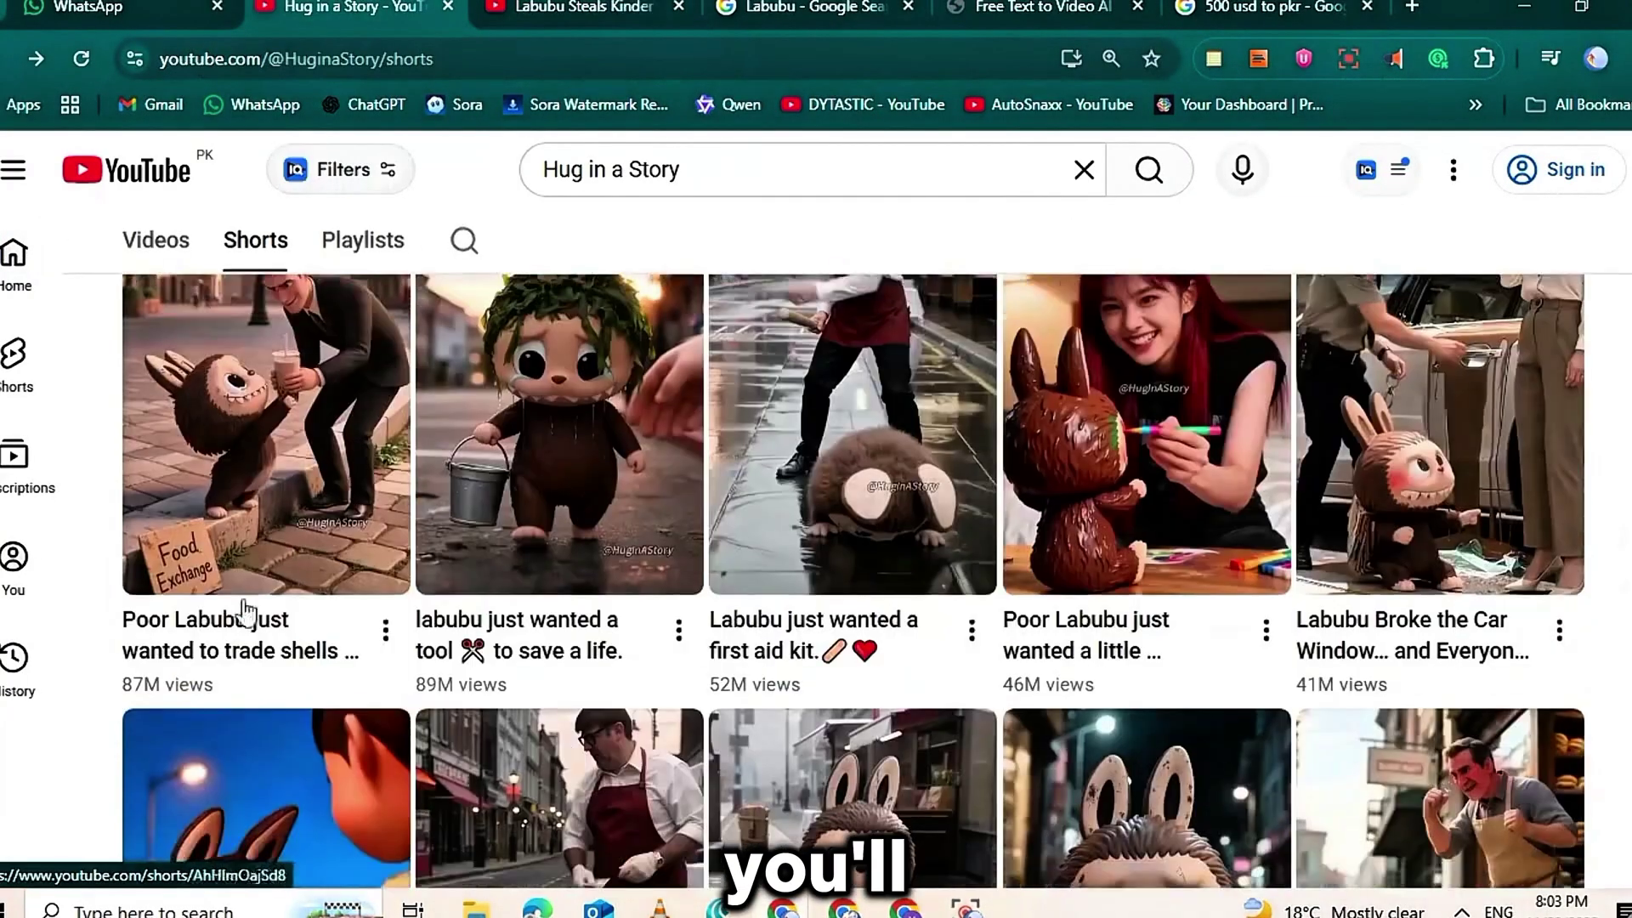
left_click(240, 620)
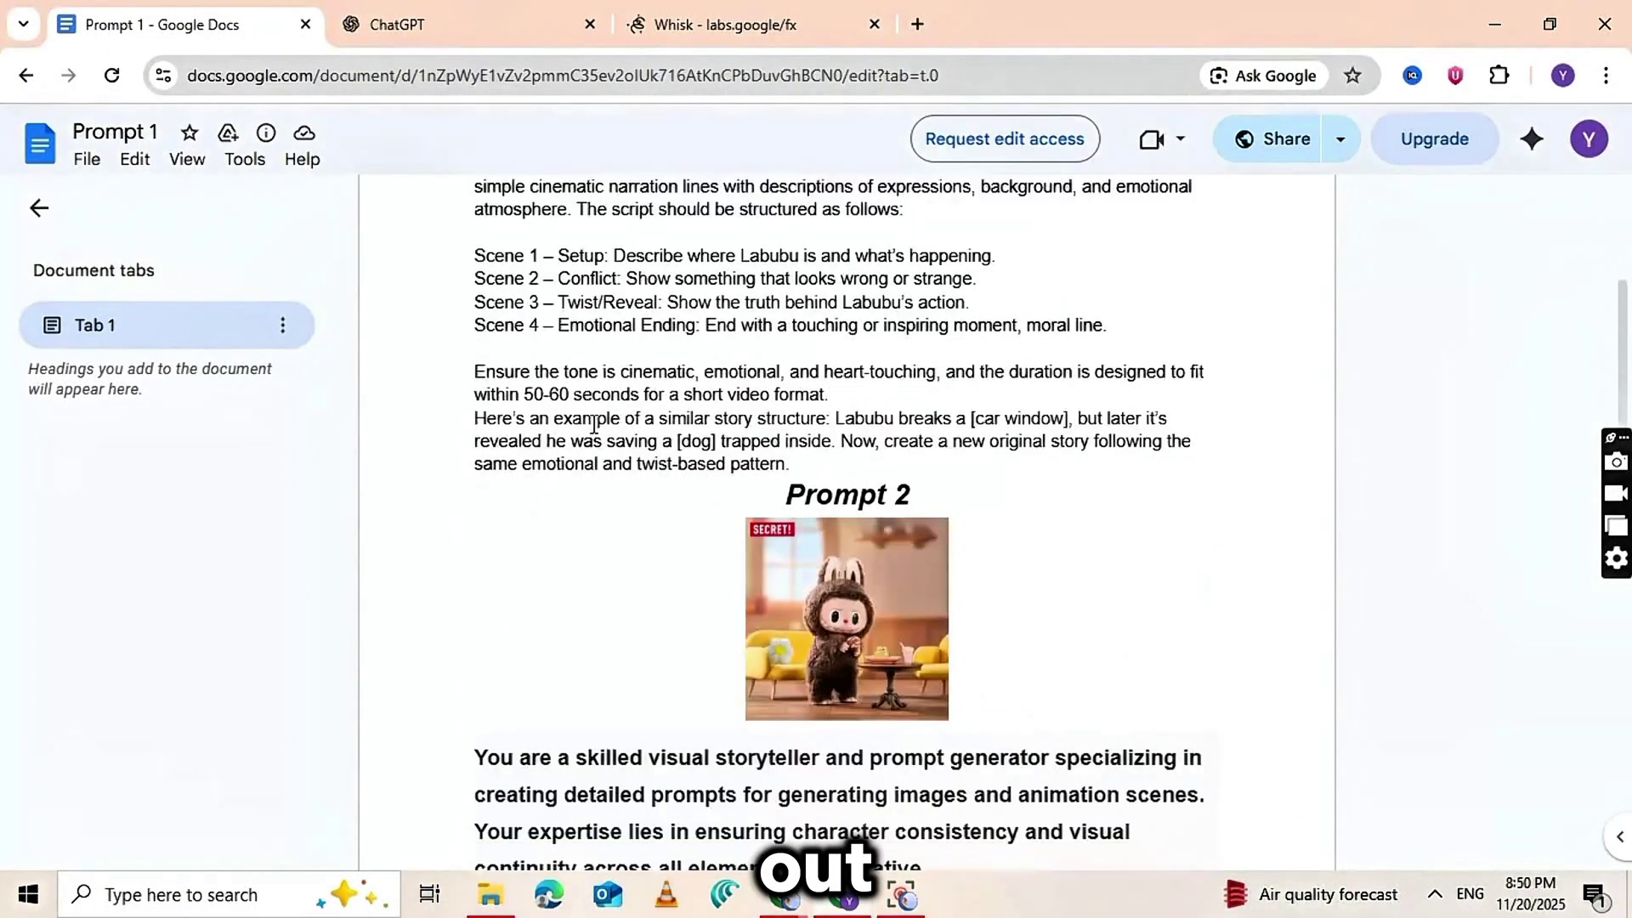
Copy the full Prompt 1 story-script text from the Google Doc.
scroll(593, 423, "up", 15)
scroll(594, 422, "down", 5)
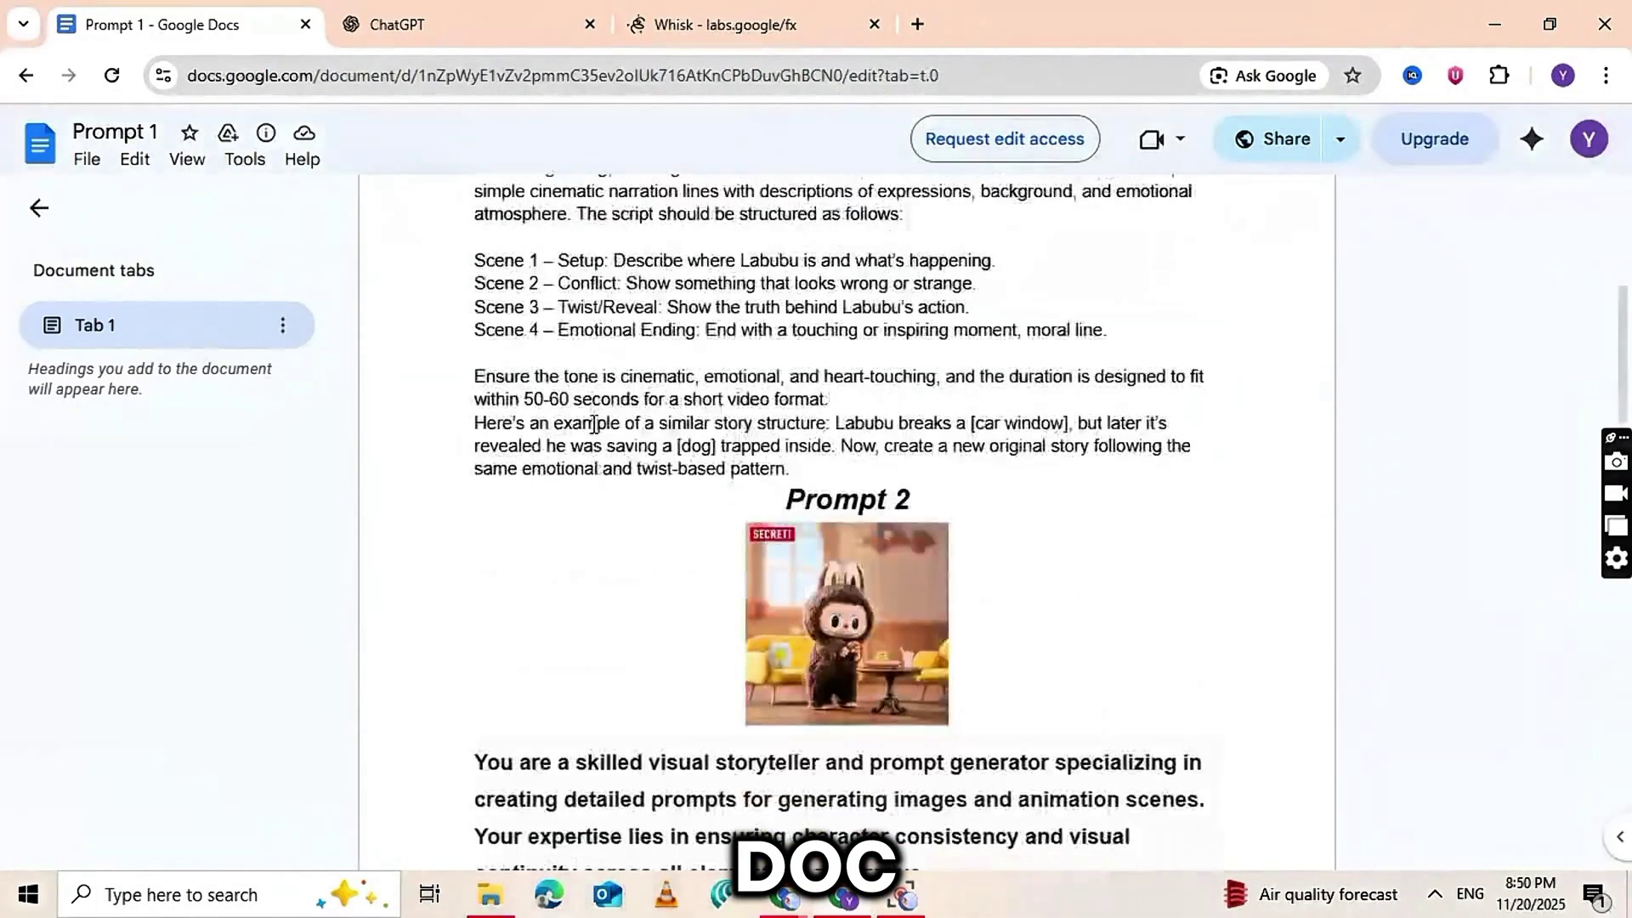
scroll(587, 421, "up", 4)
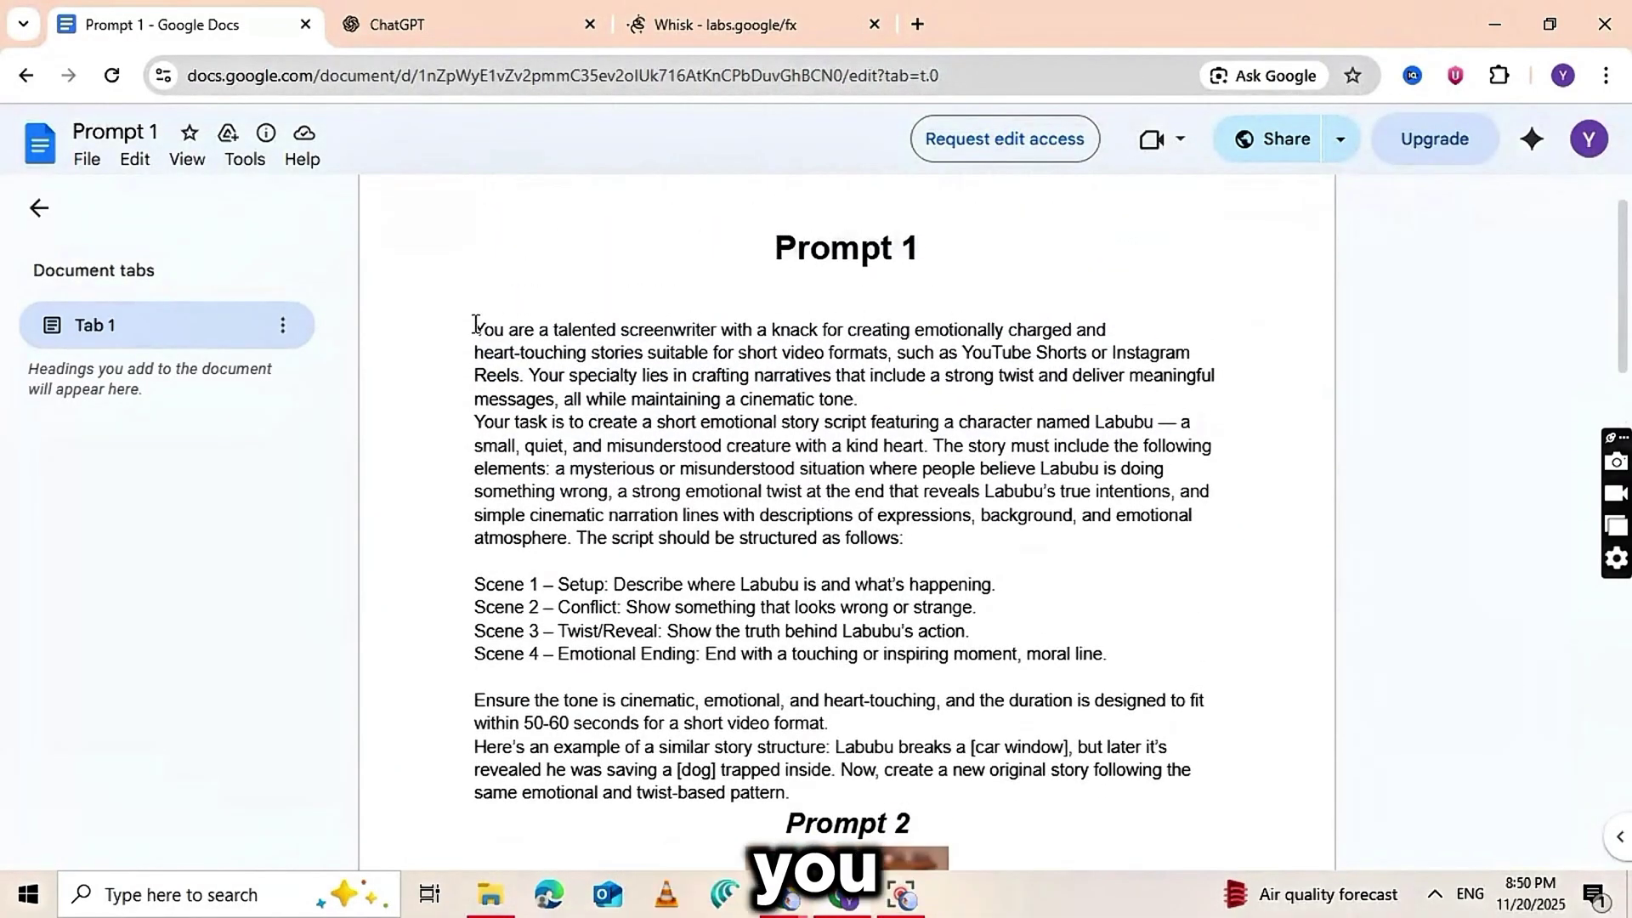
left_click_drag(476, 324, 786, 600)
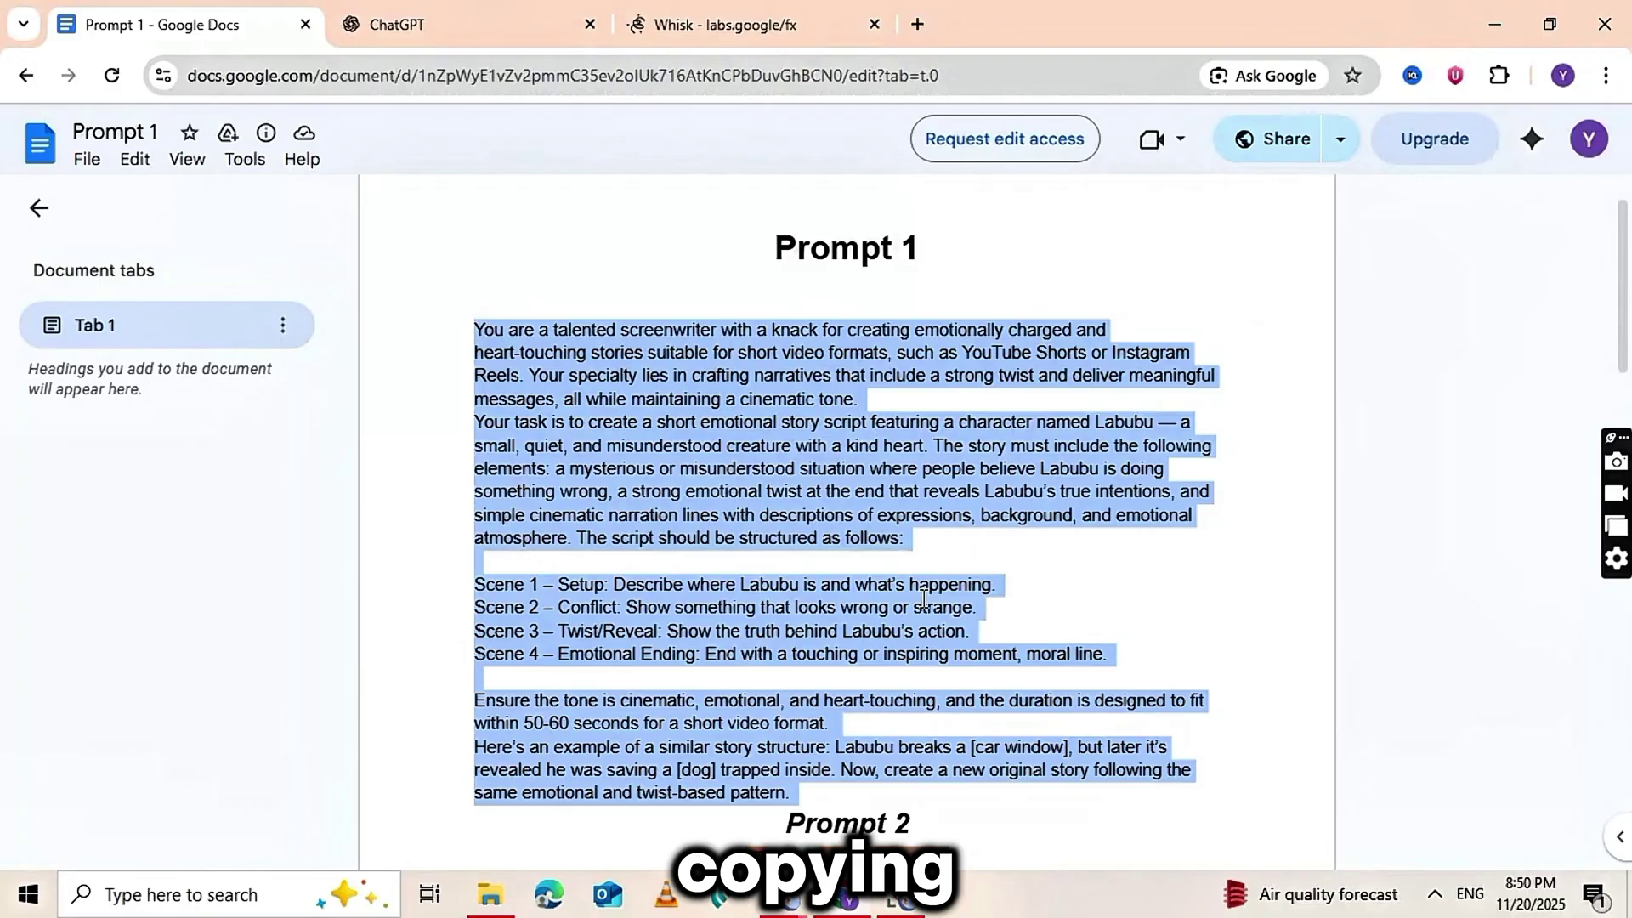
right_click(731, 355)
left_click(779, 381)
left_click(468, 17)
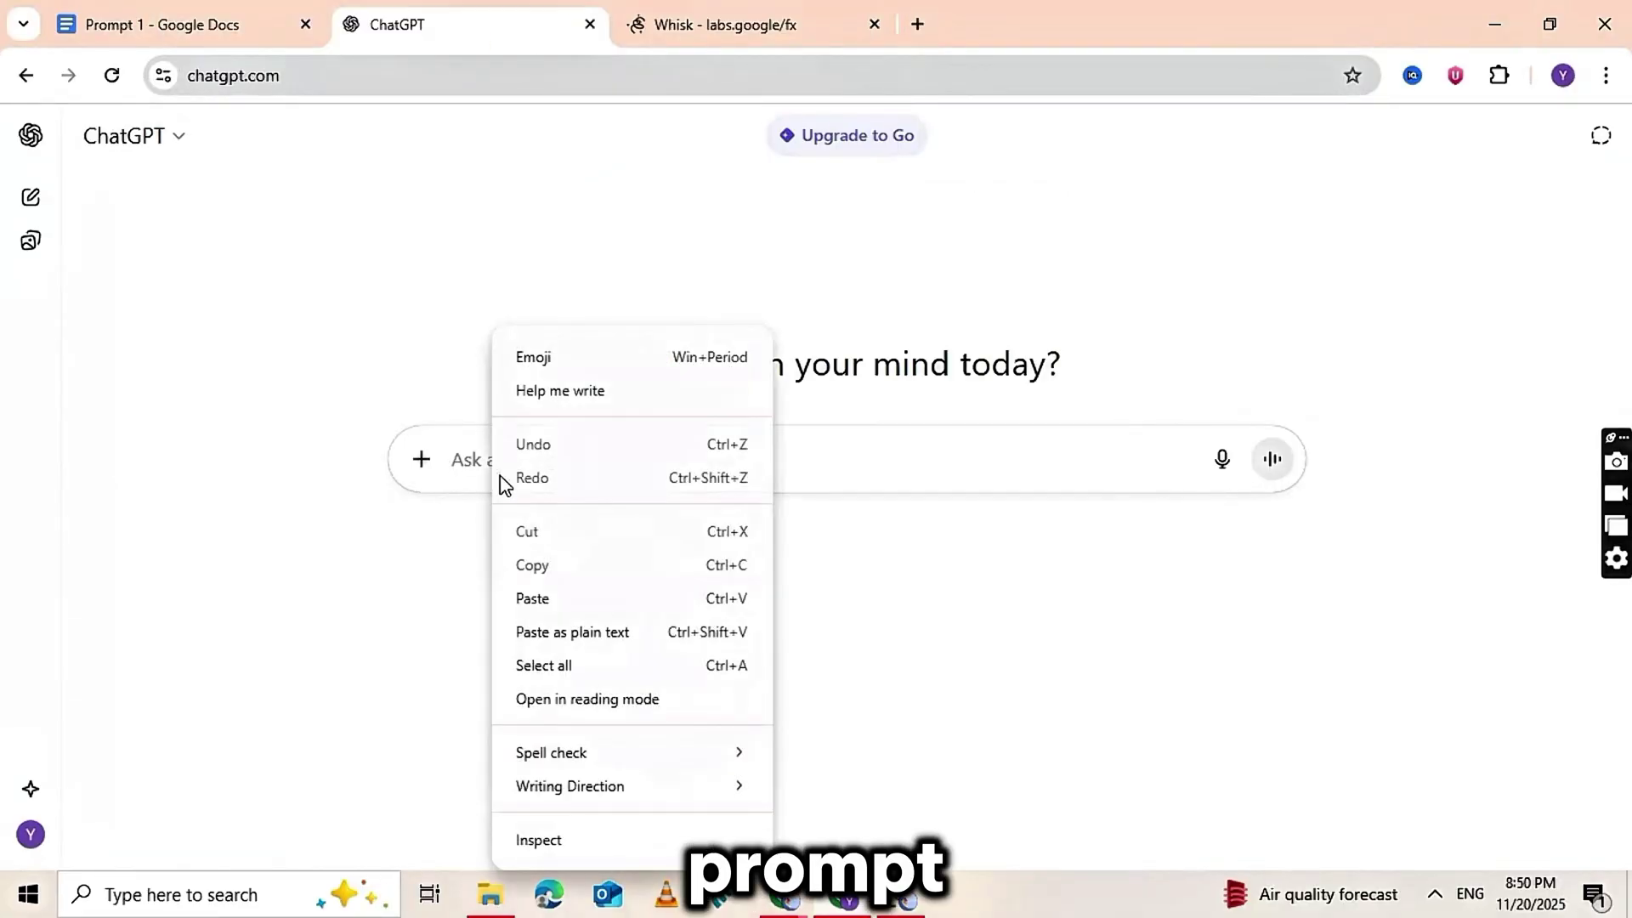
Paste and send Prompt 1 in ChatGPT, then read the four-scene 'Labubu's Lantern' script.
key("ctrl+v")
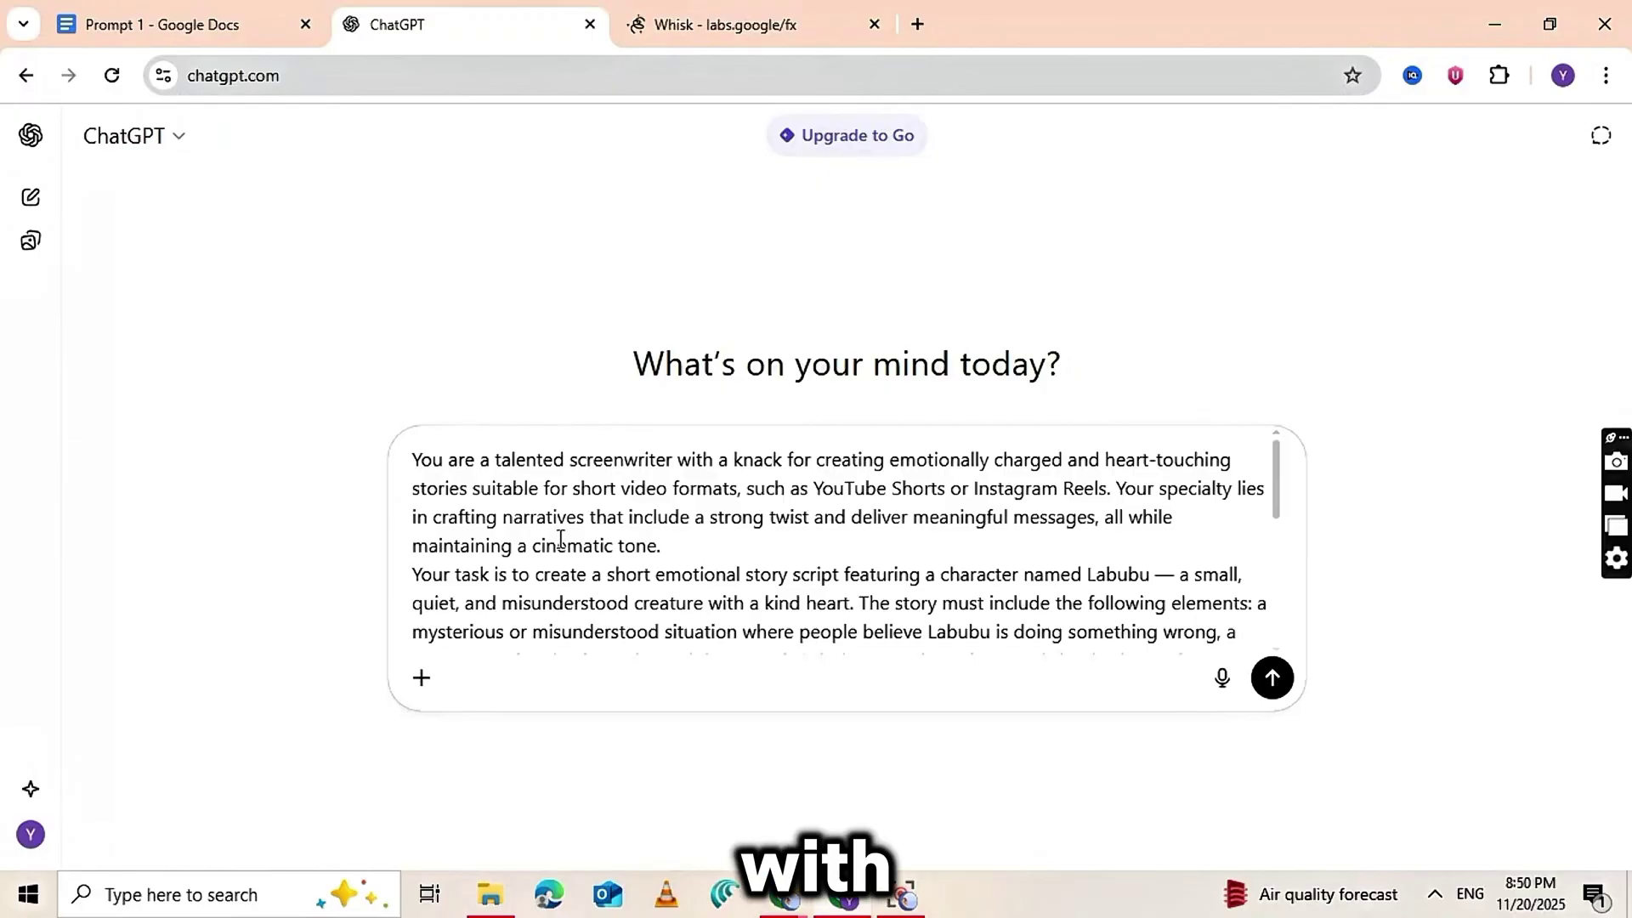
left_click(1272, 678)
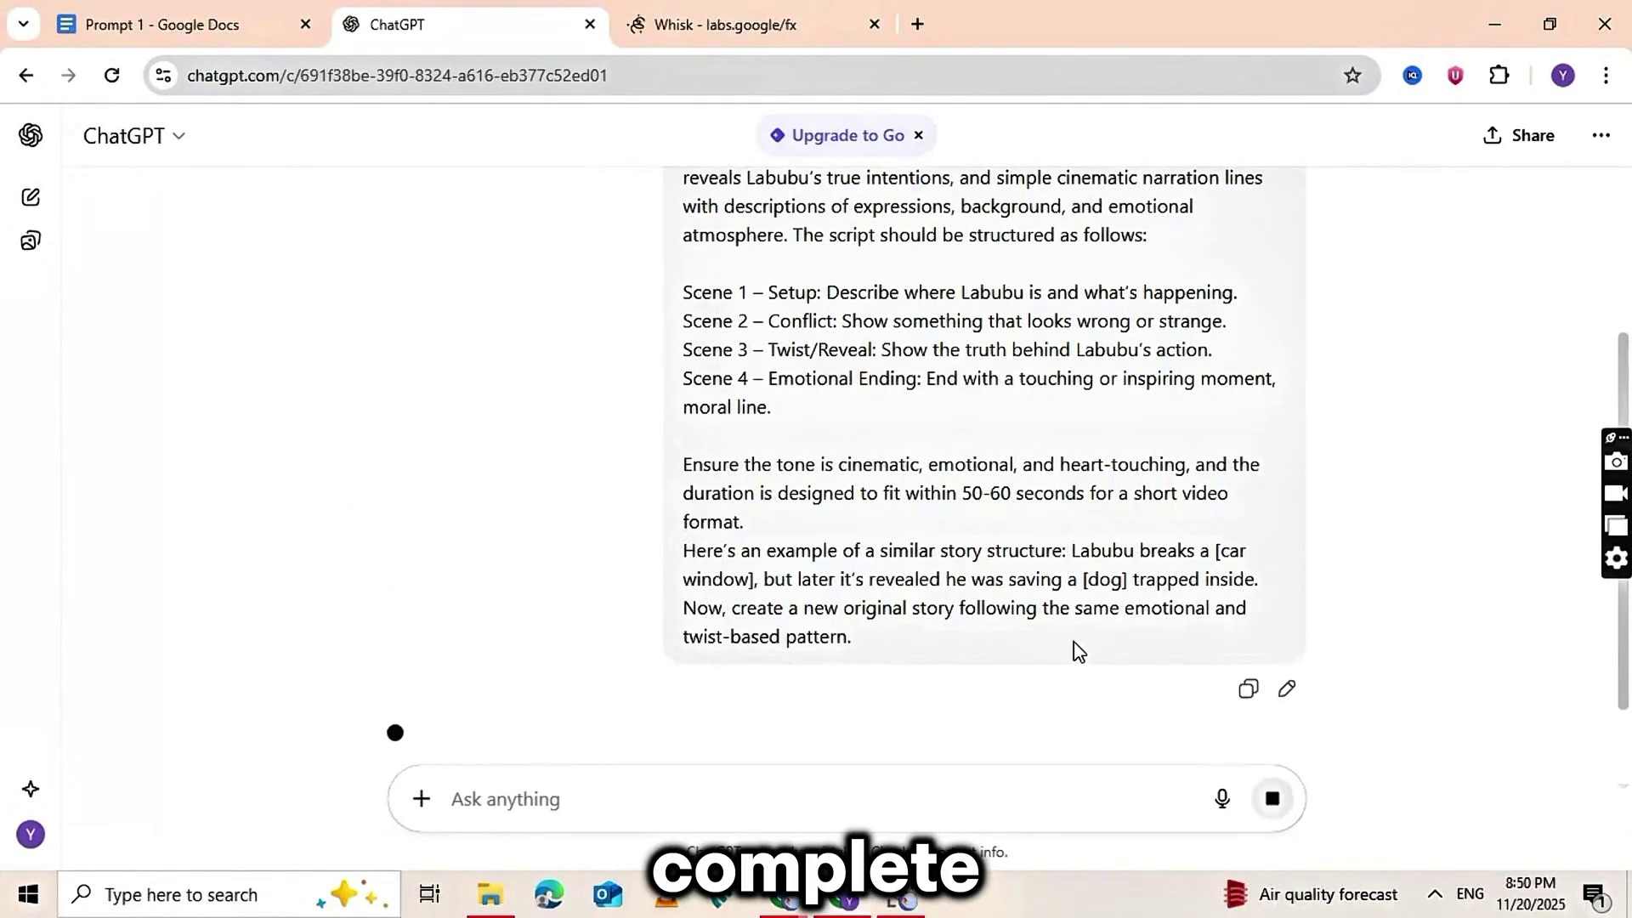
scroll(816, 572, "down", 5)
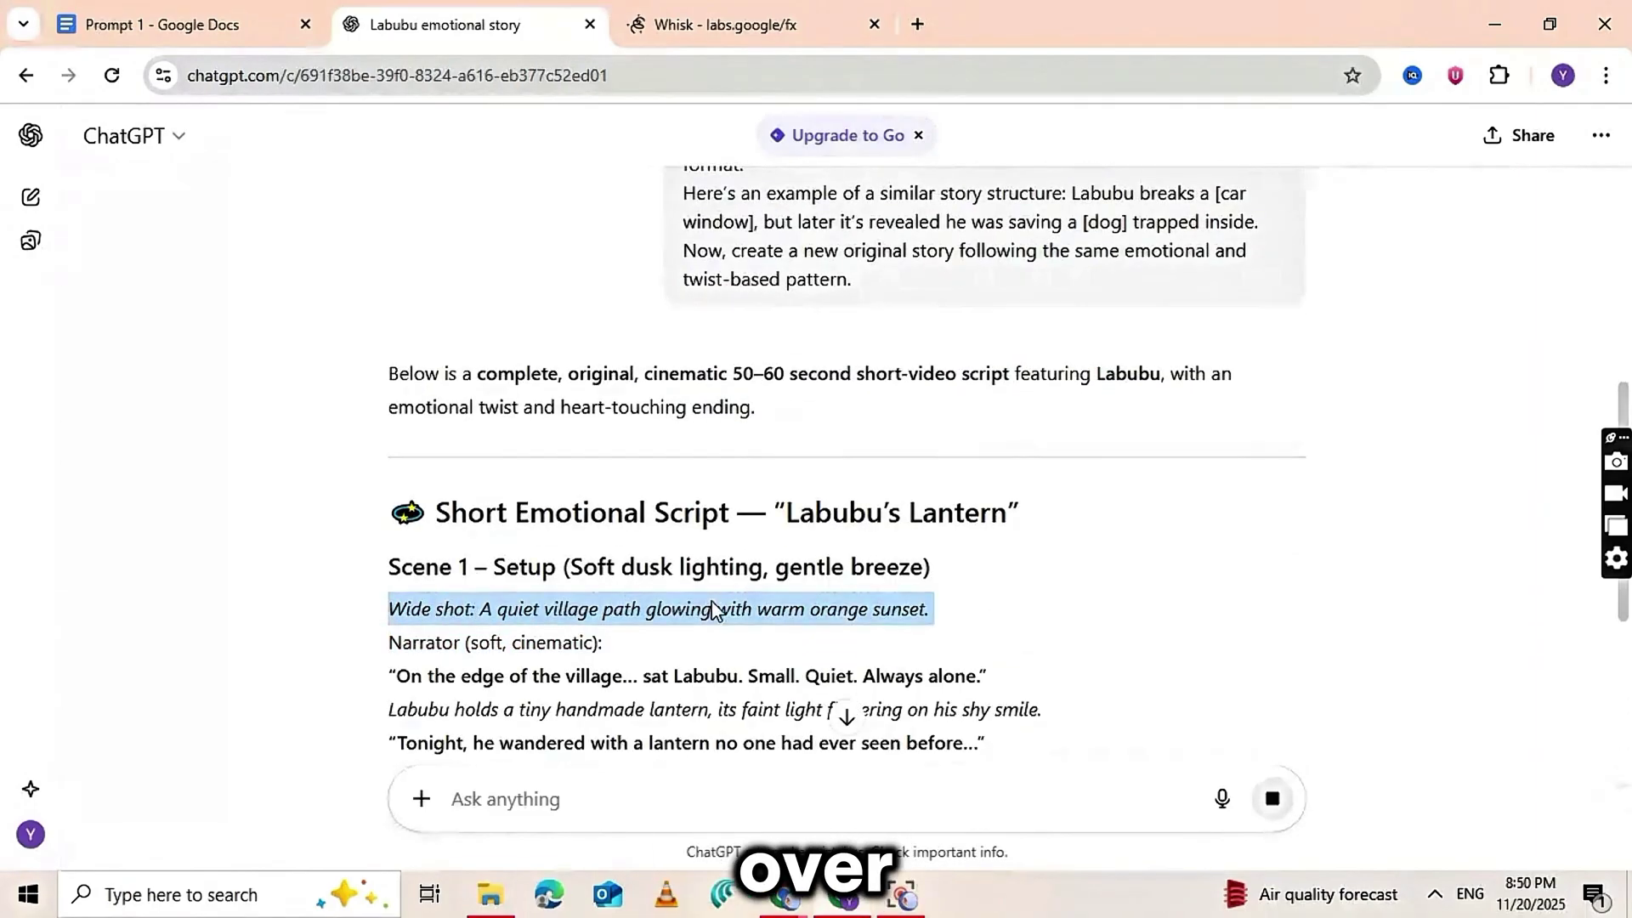
scroll(715, 603, "down", 10)
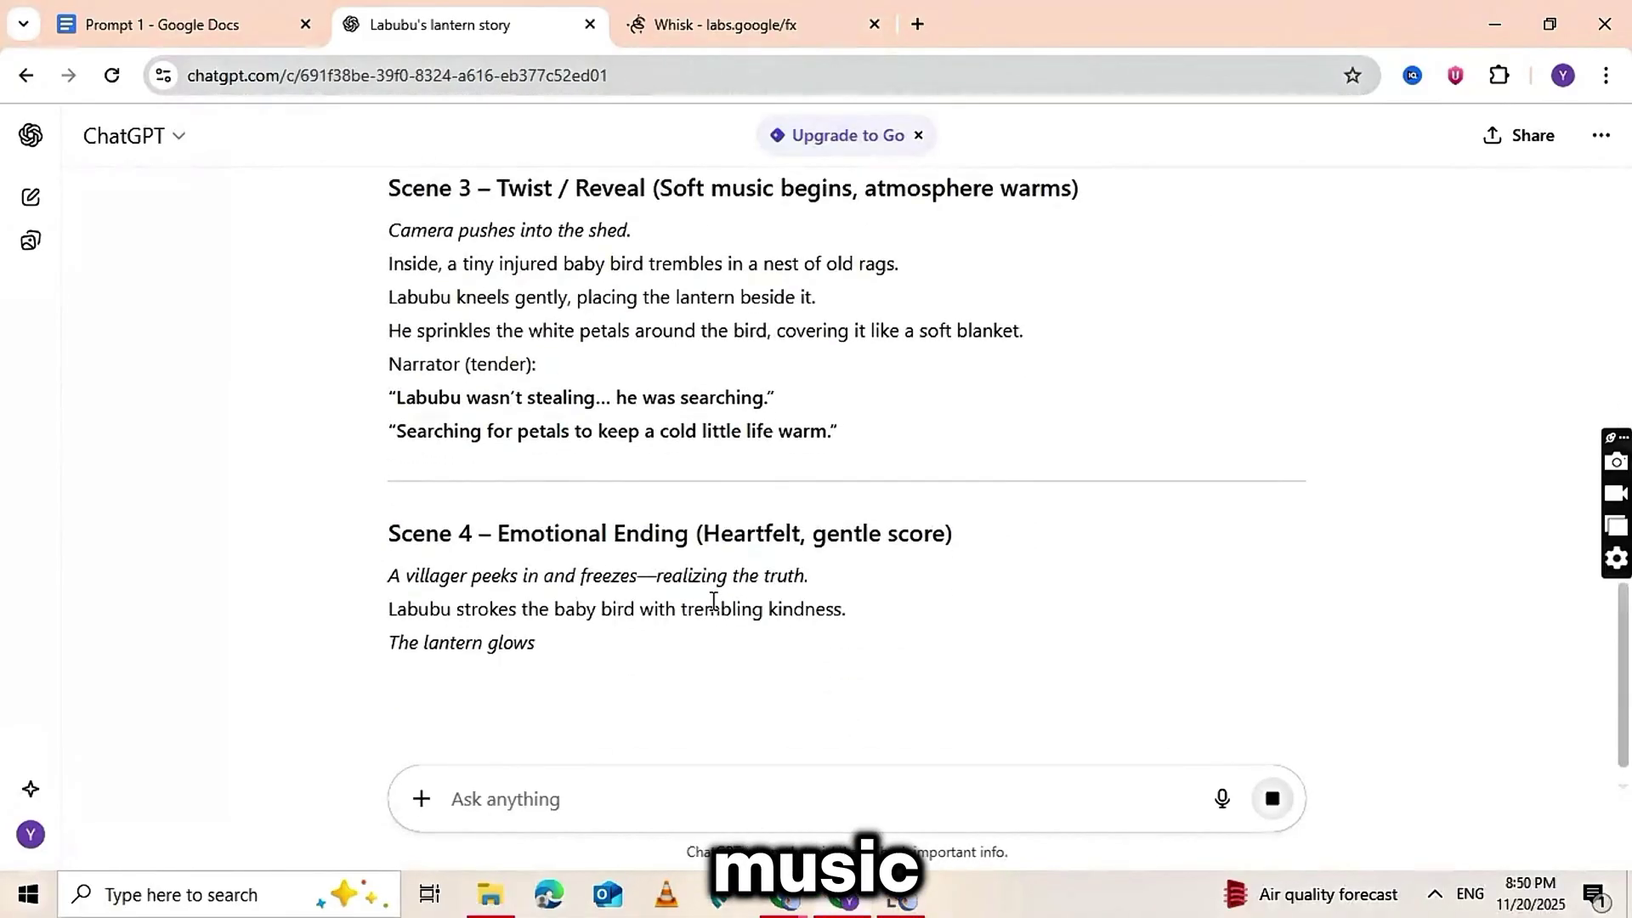
scroll(713, 601, "up", 5)
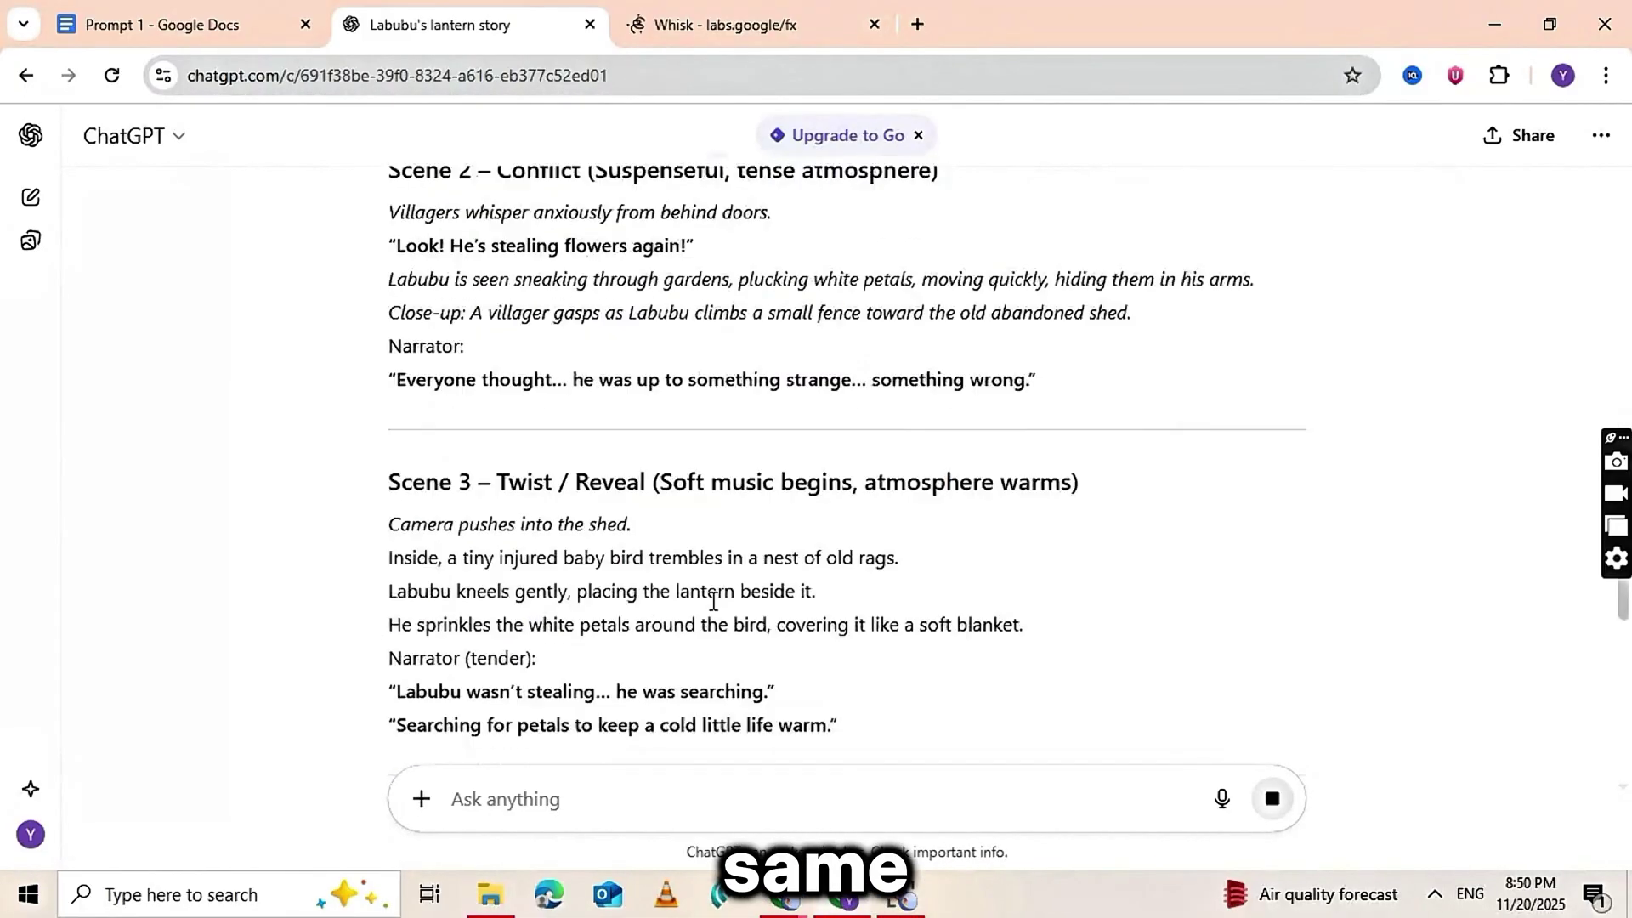
scroll(713, 601, "up", 10)
scroll(714, 601, "down", 20)
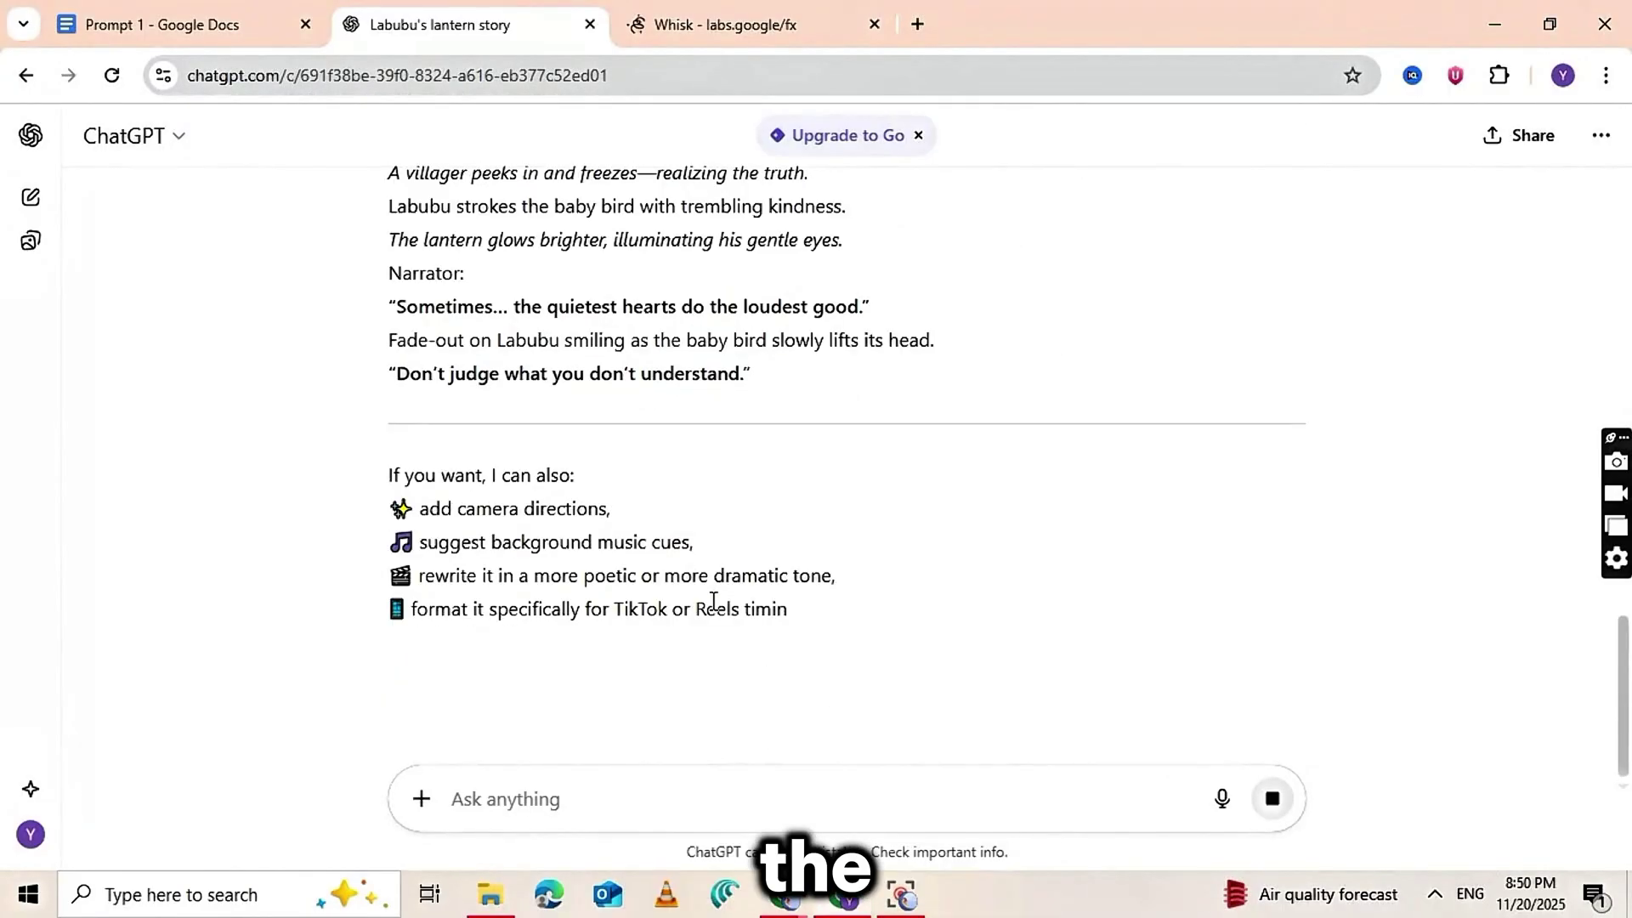
Copy the Prompt 2 image-prompt text from the Google Doc.
key("ctrl+1")
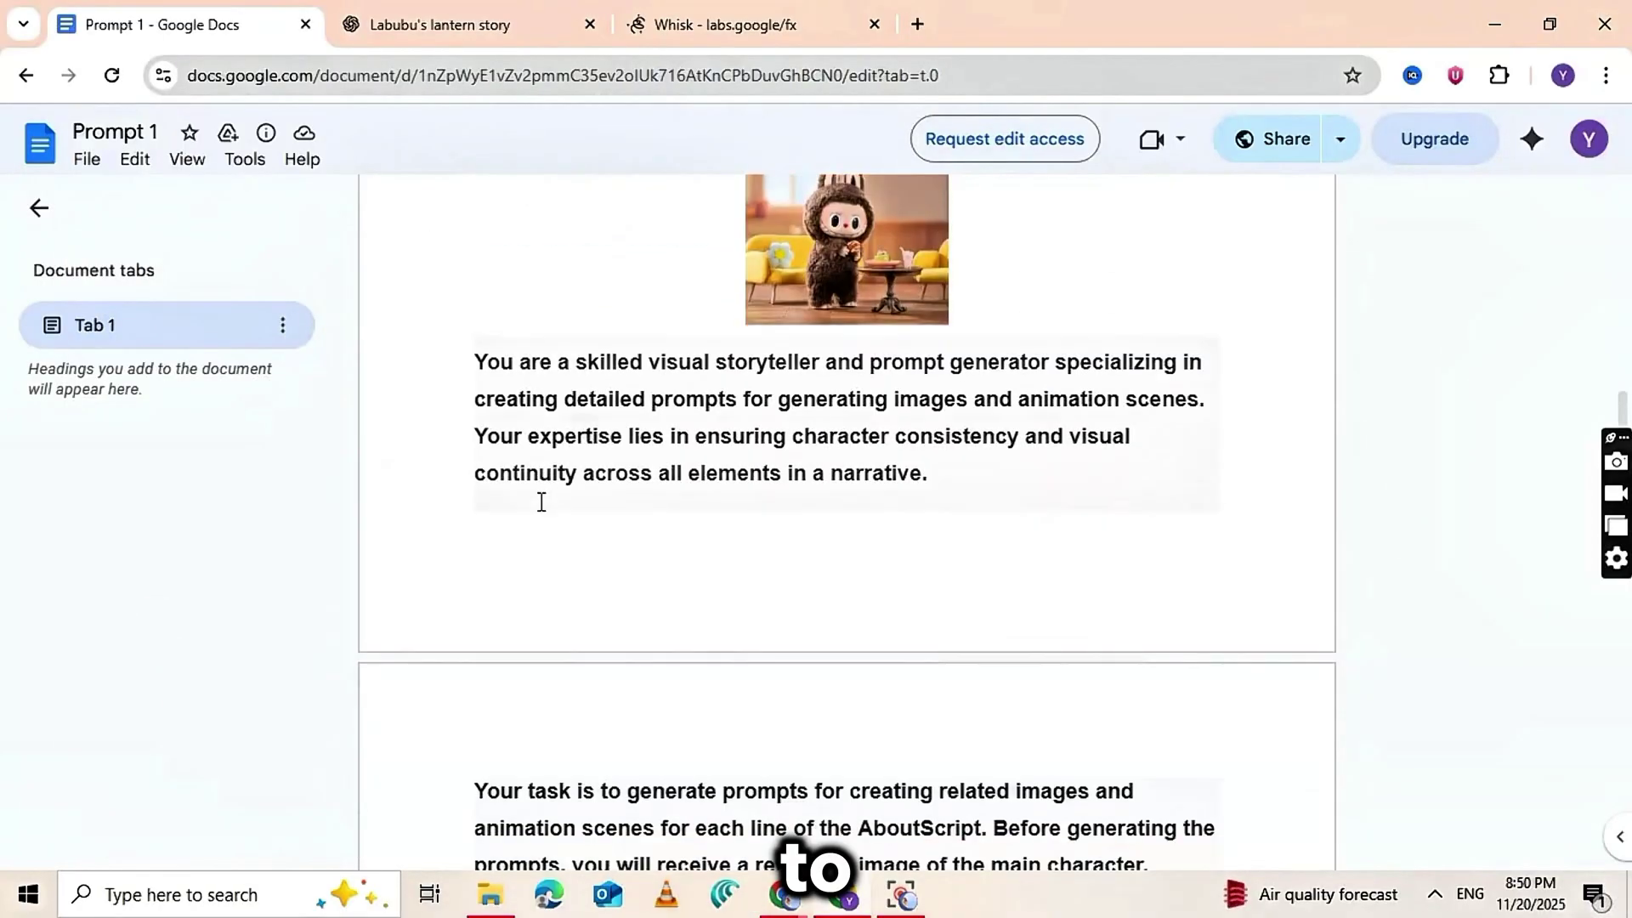
left_click_drag(463, 351, 1016, 788)
right_click(814, 482)
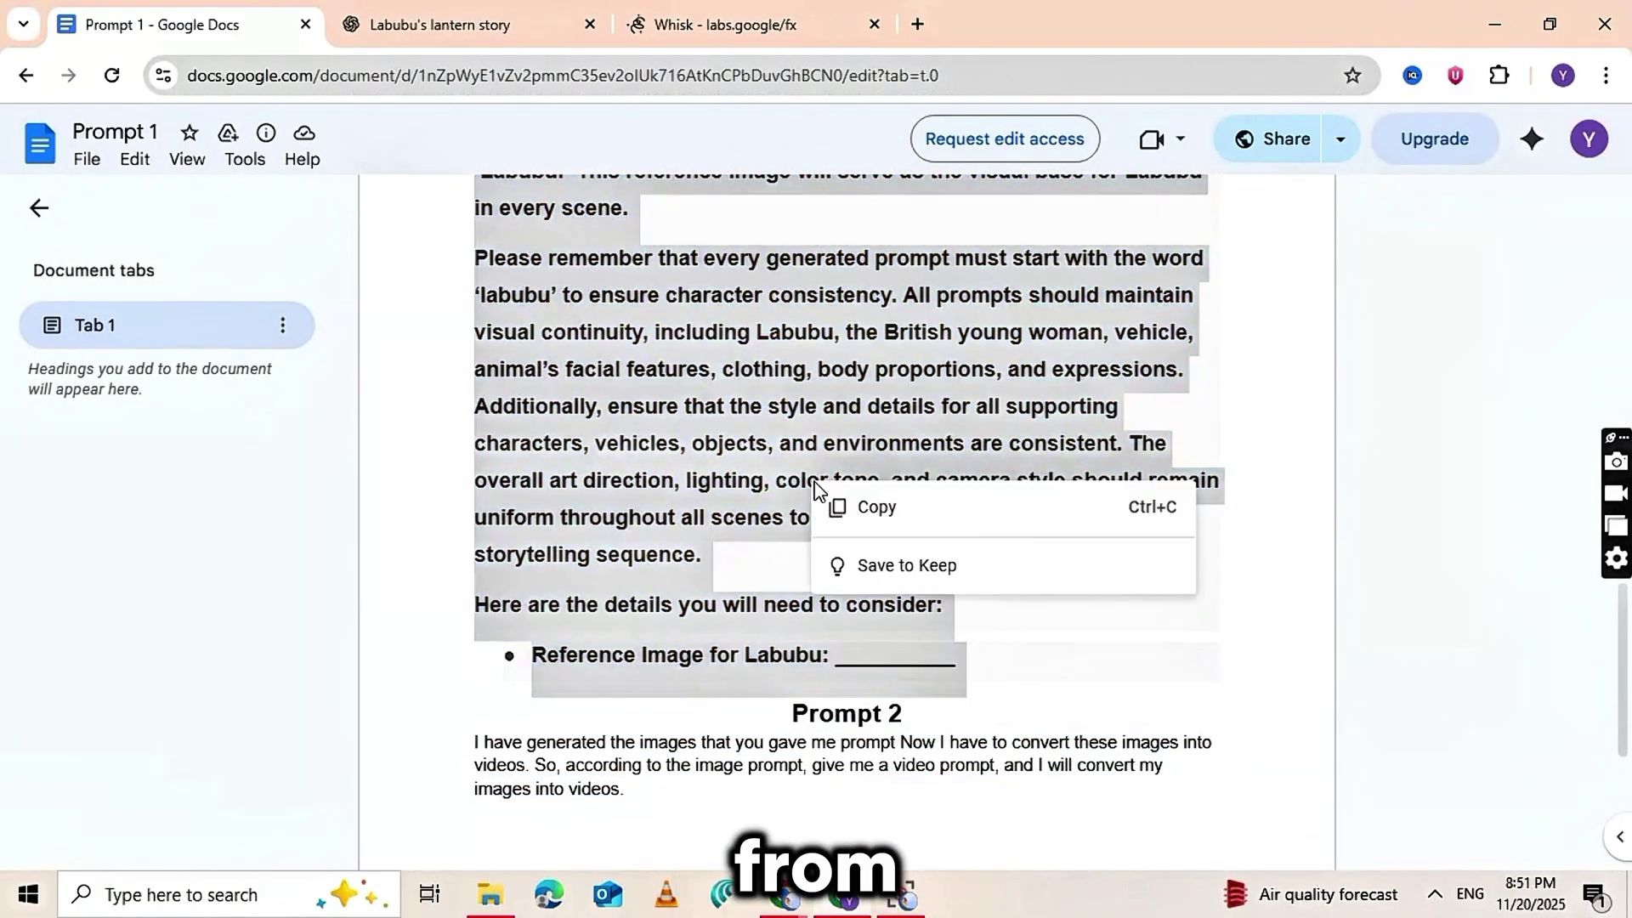
left_click(875, 506)
Send Prompt 2 in the Labubu's lantern story chat, which asks for a Labubu reference image.
left_click(476, 24)
left_click(606, 519)
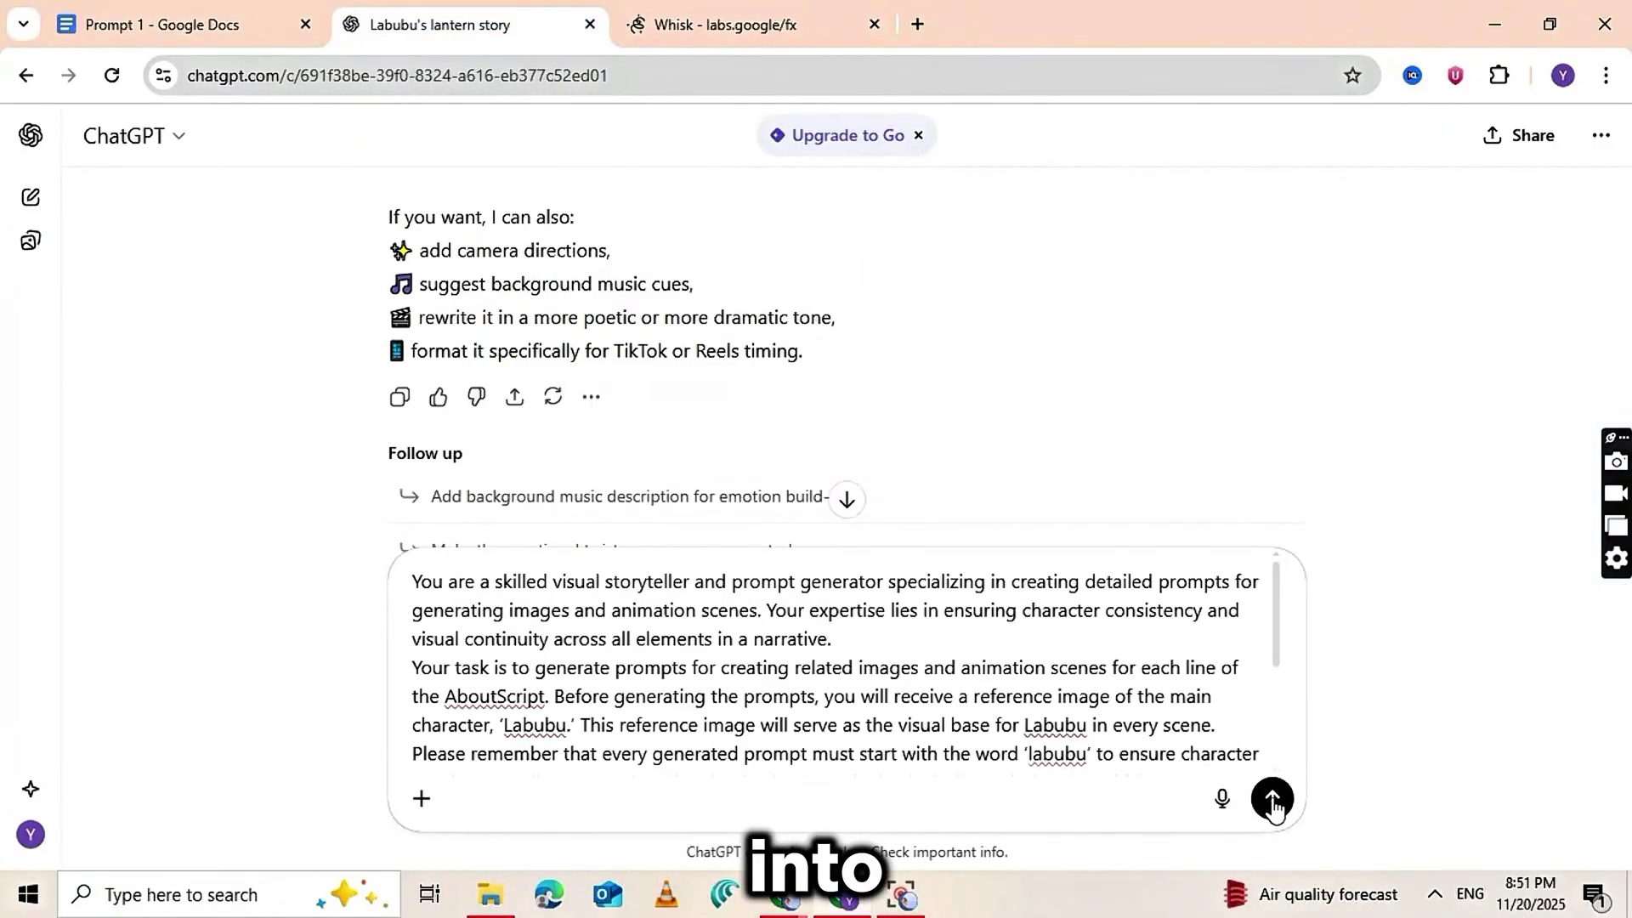
key("Return")
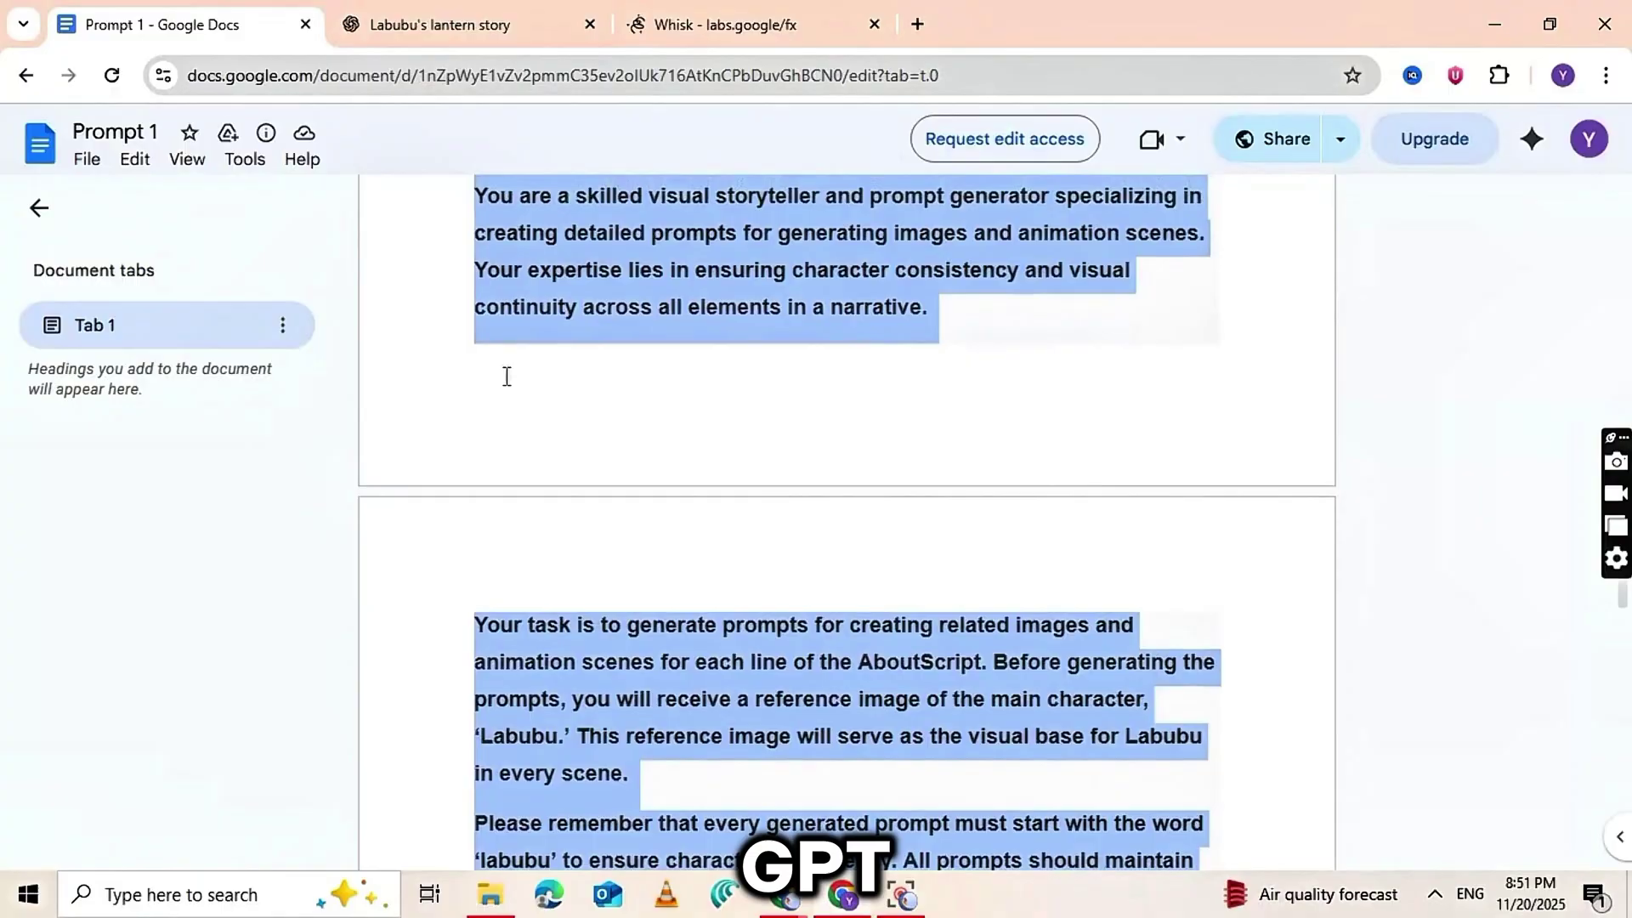
scroll(507, 375, "up", 5)
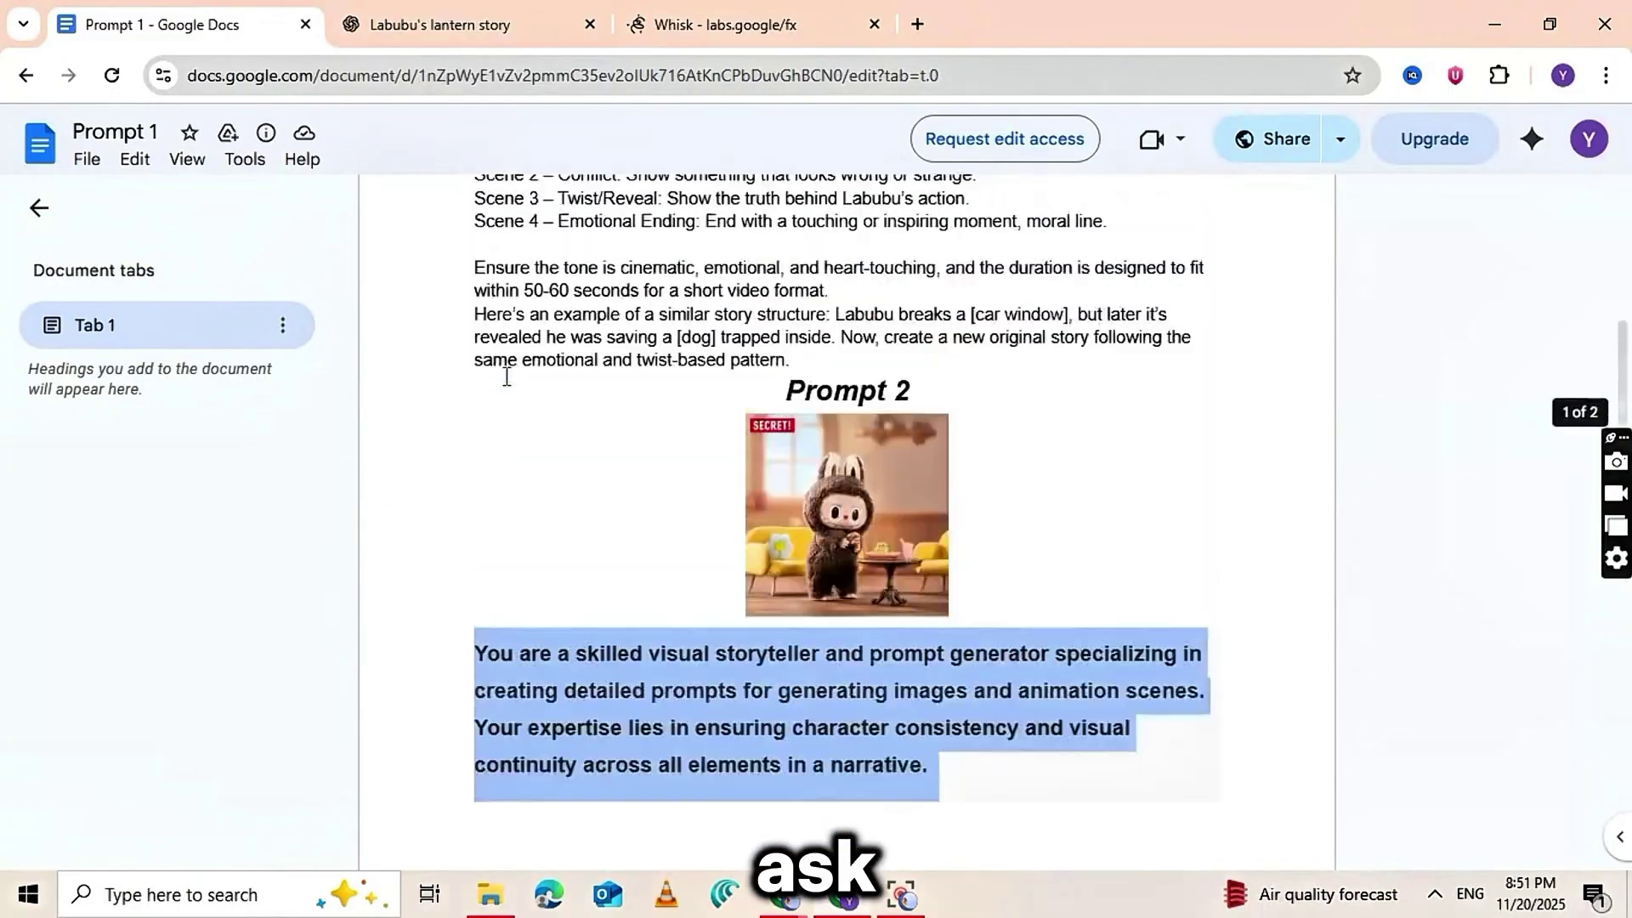
left_click(889, 547)
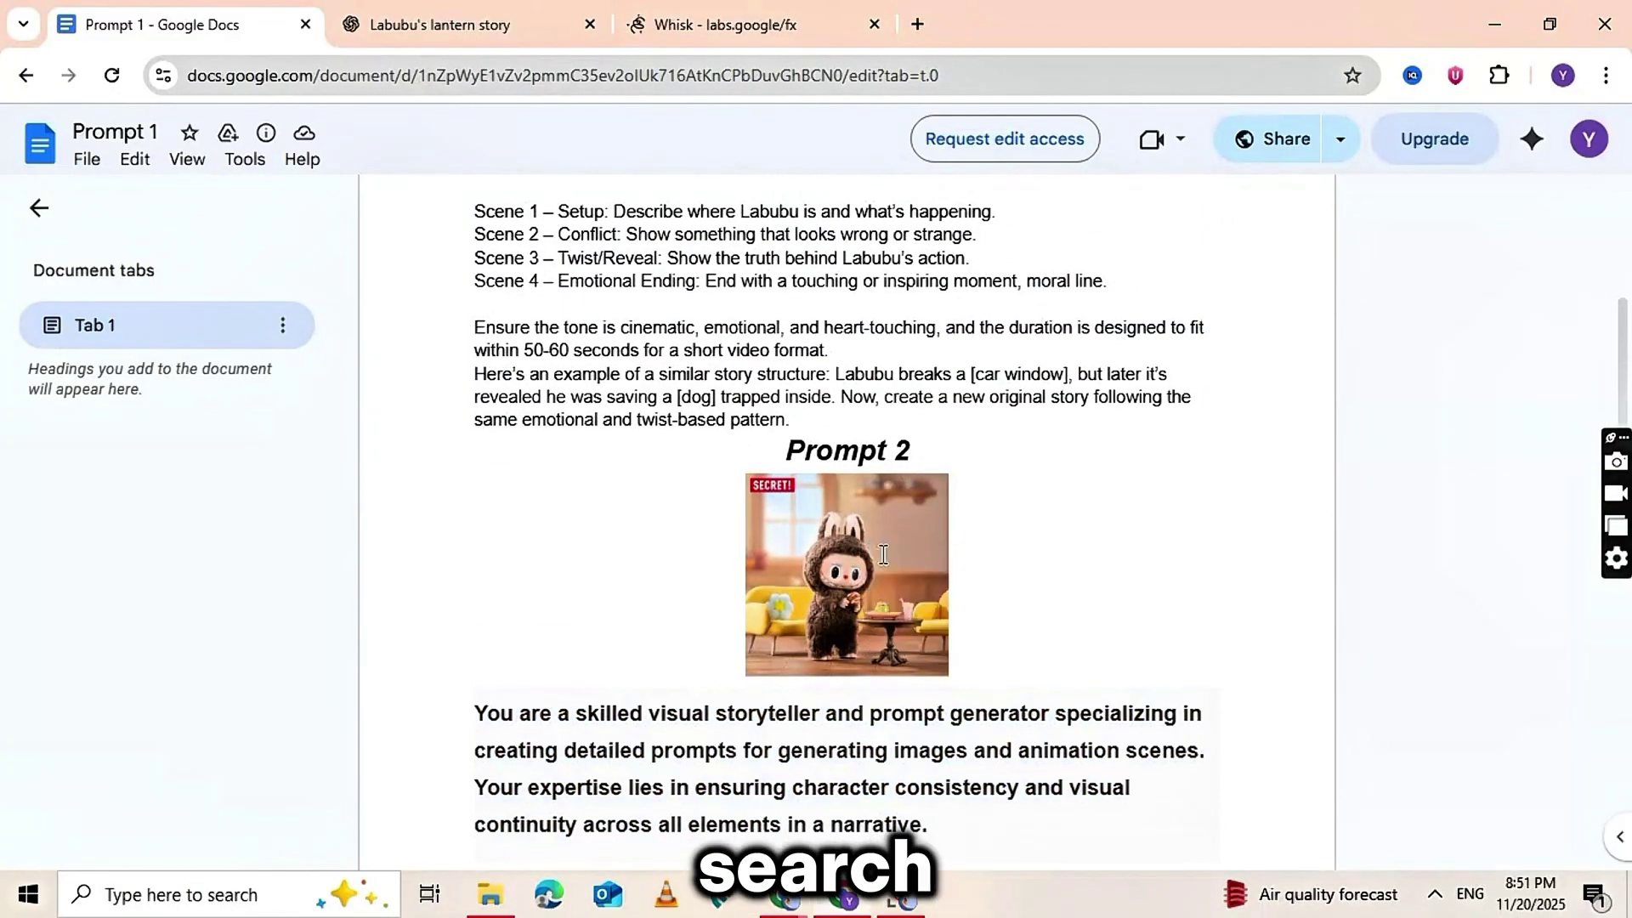
left_click(533, 17)
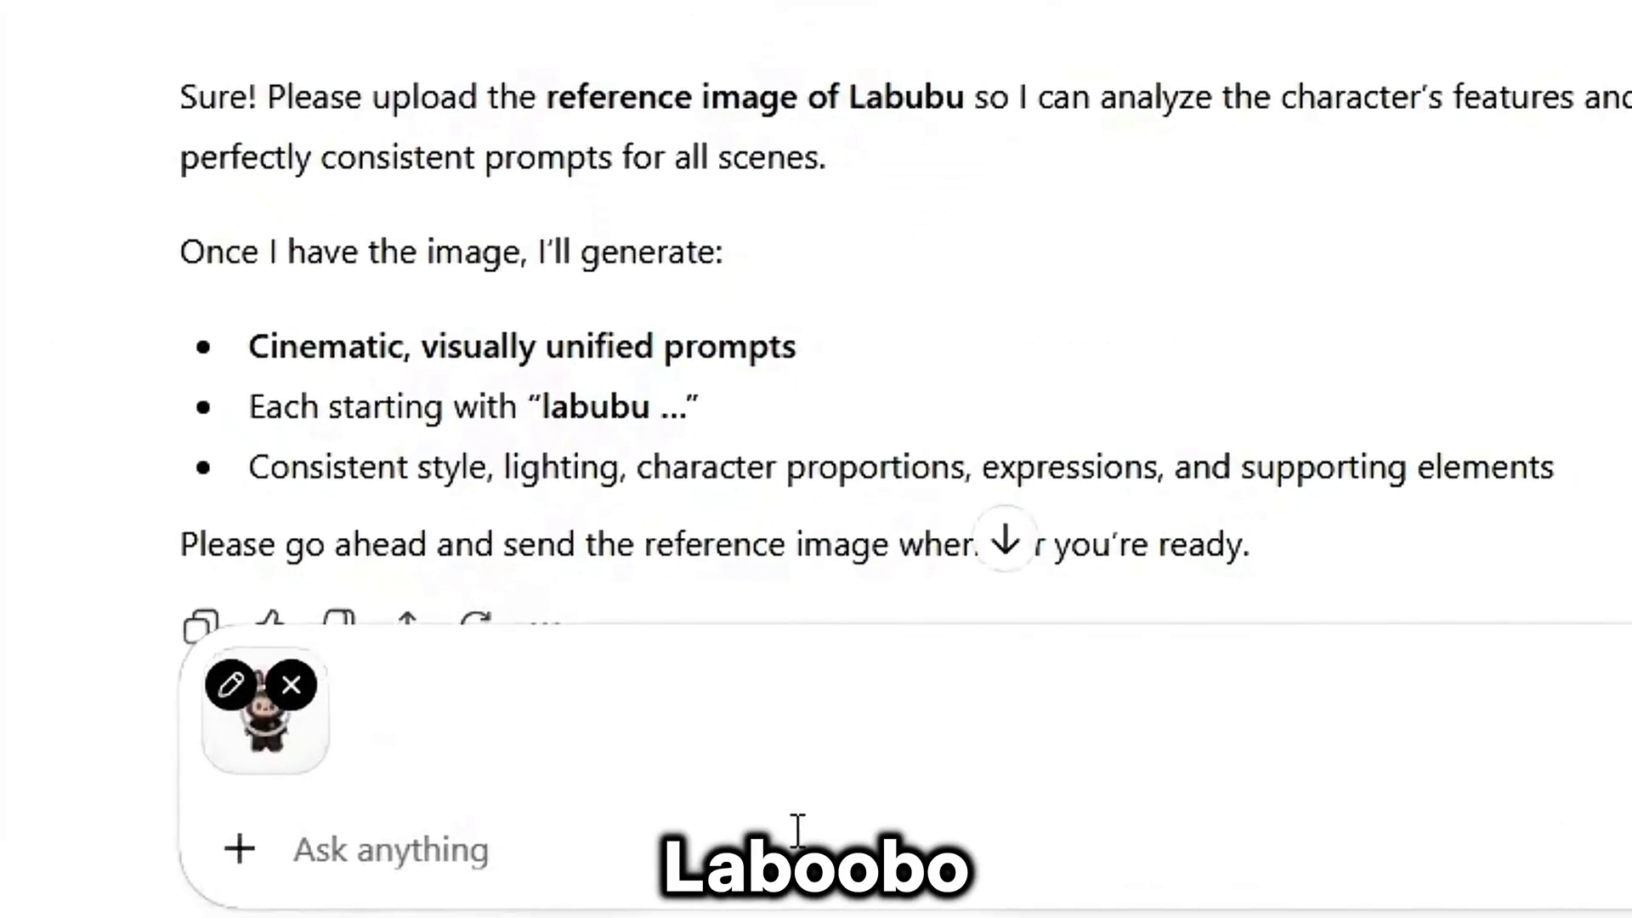
Send the Labubu reference image, then paste and send the story script.
left_click(1232, 802)
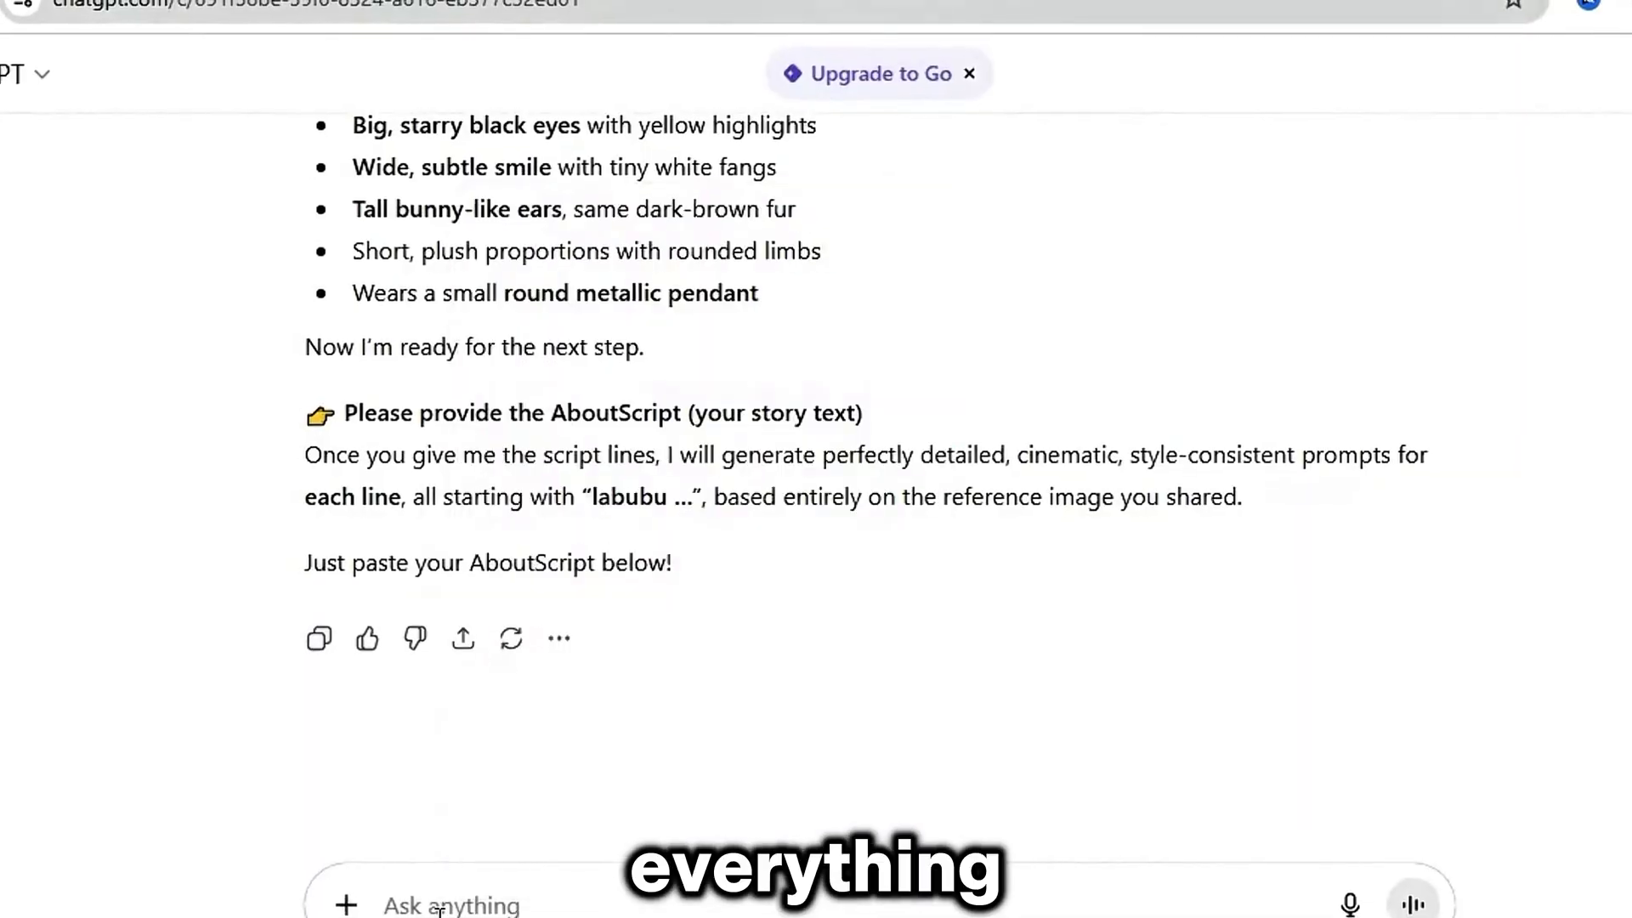
key("ctrl+v")
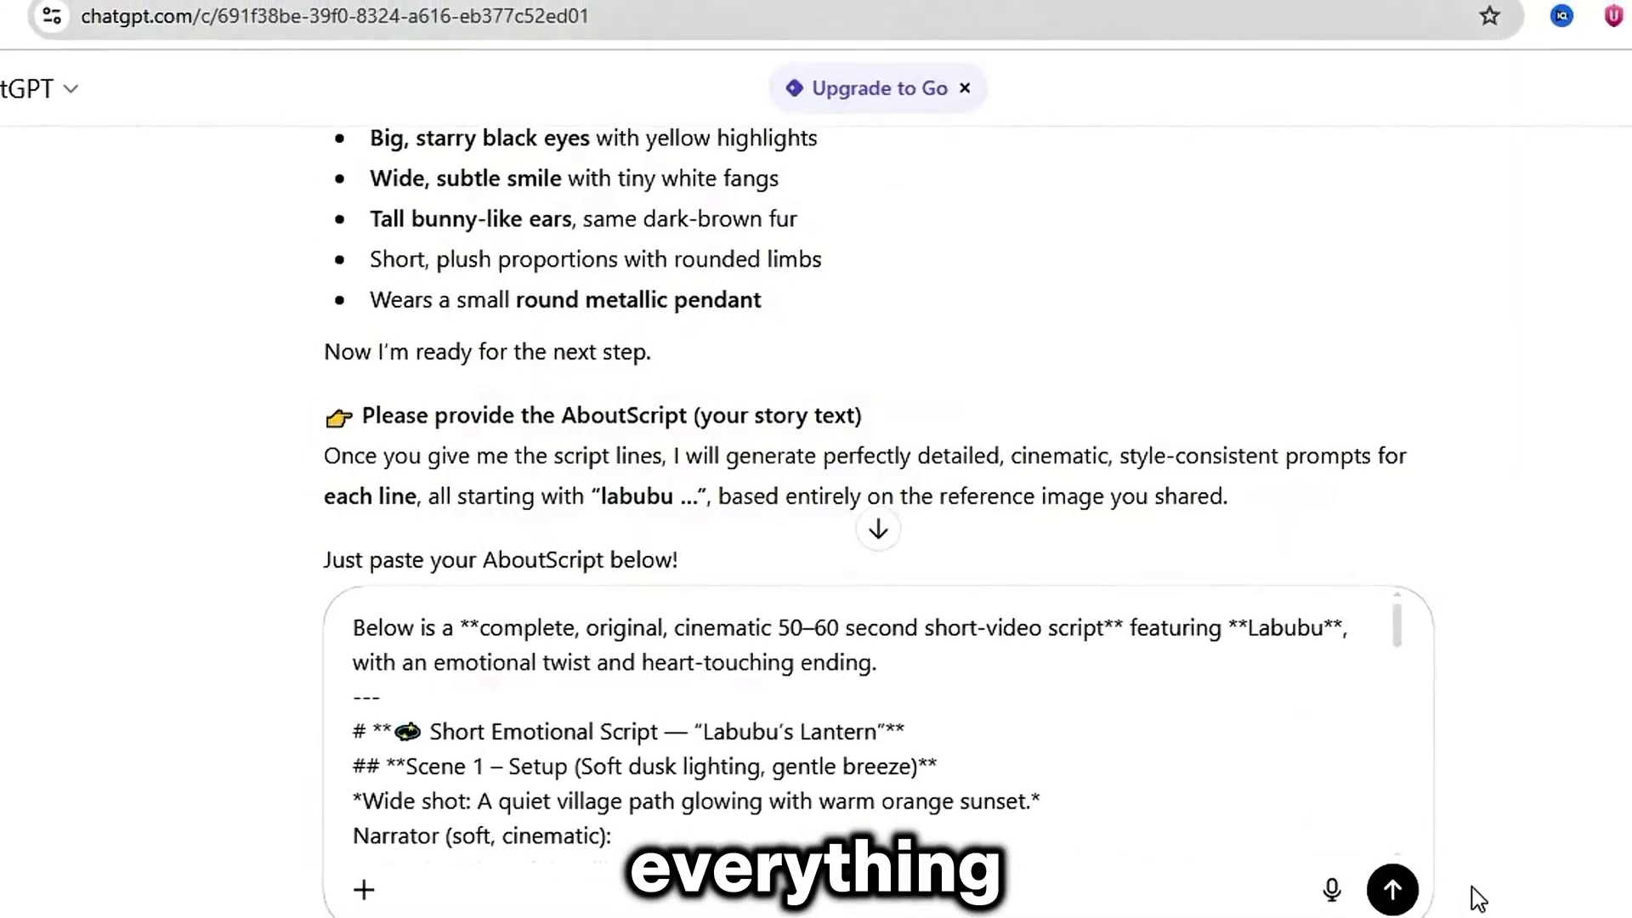
key("Return")
Review the eleven generated labubu image prompts and start selecting Prompt 1.
scroll(451, 384, "down", 6)
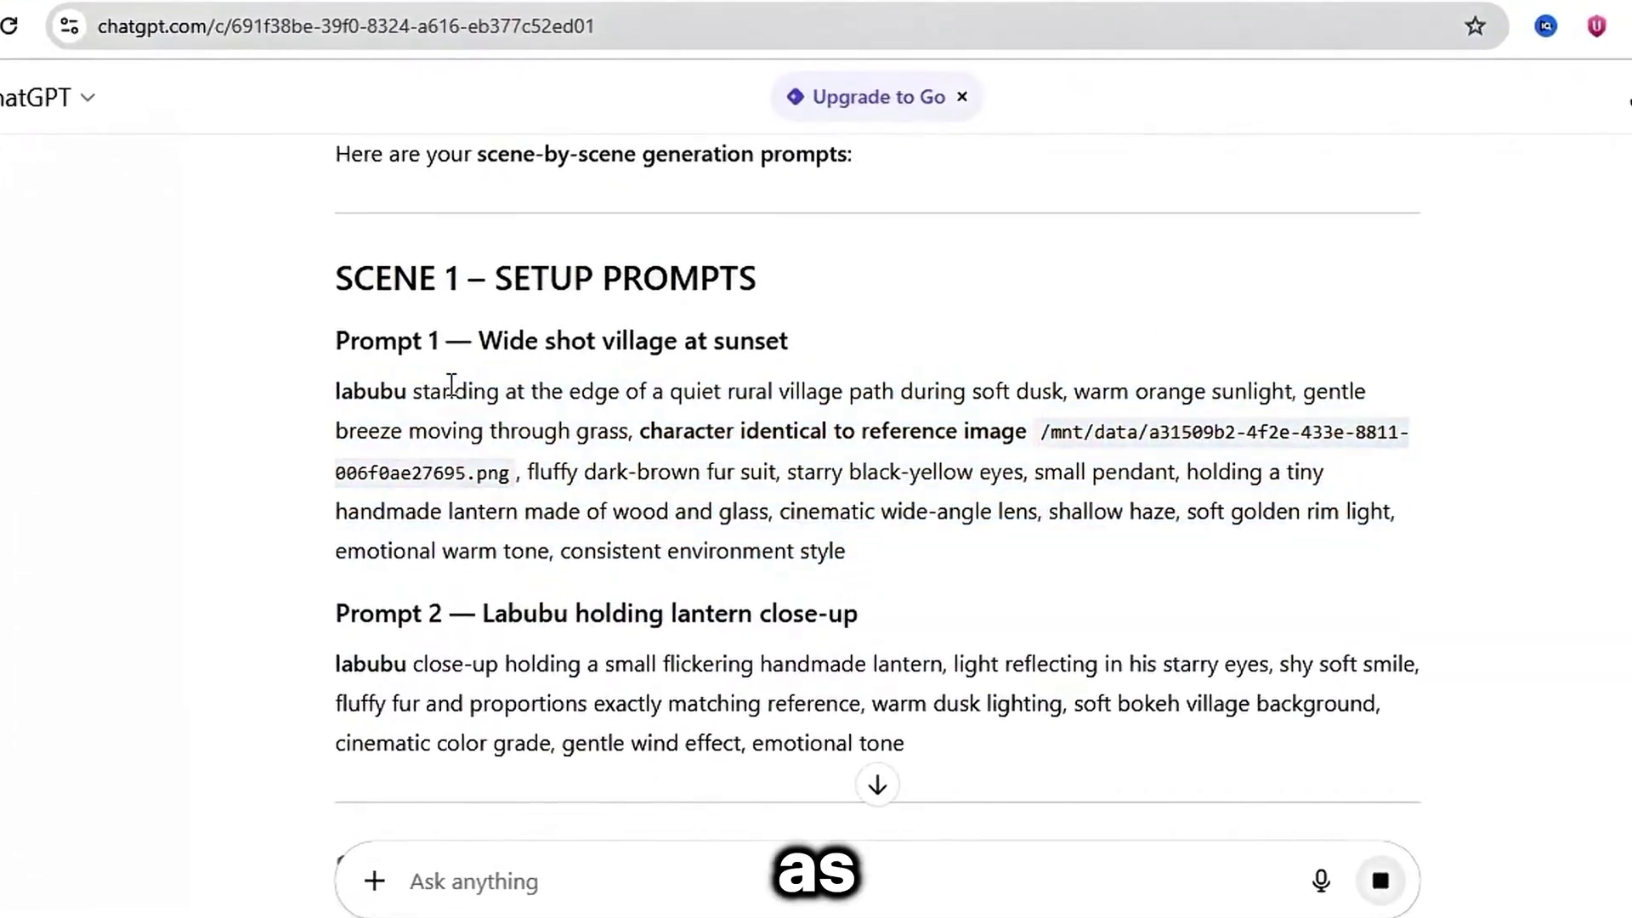
scroll(452, 384, "down", 15)
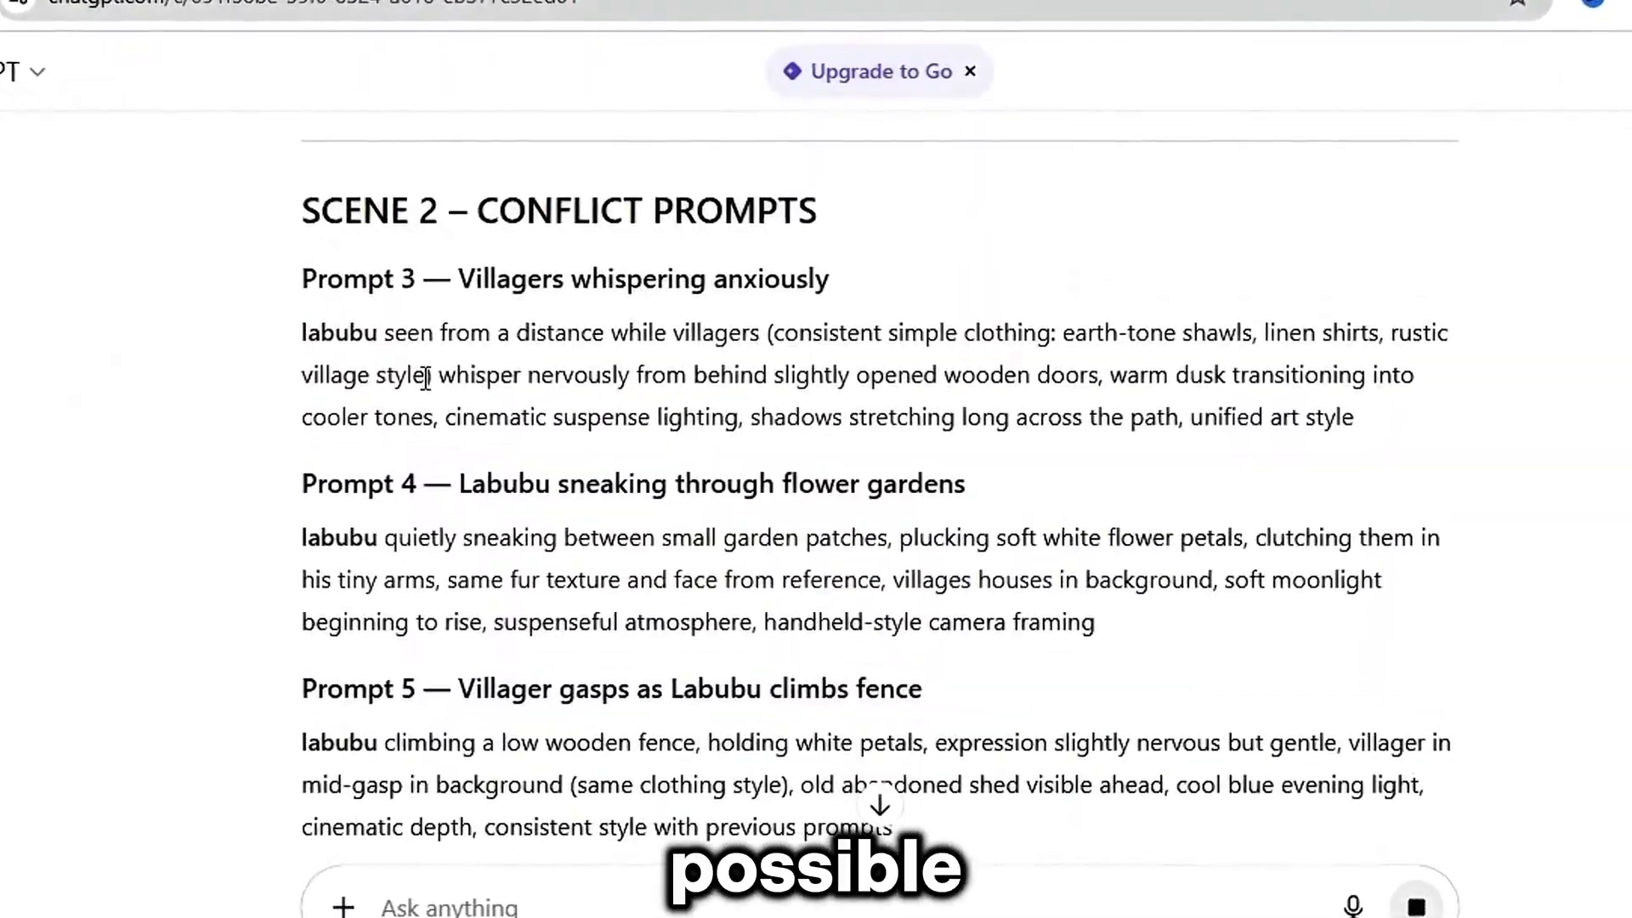
scroll(518, 582, "down", 4)
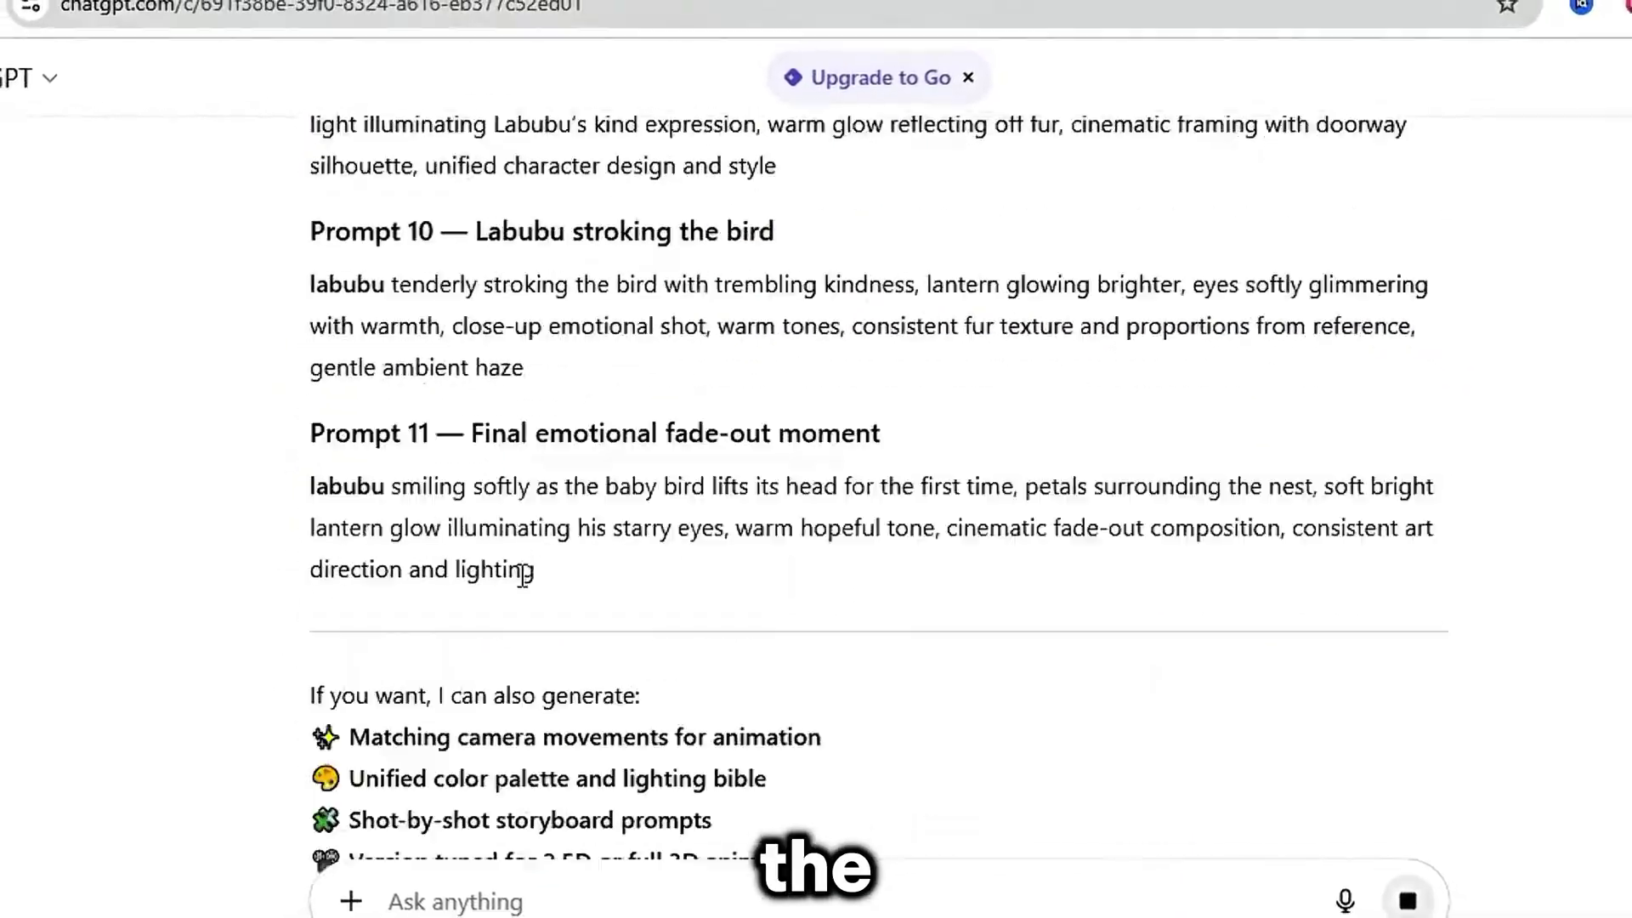
scroll(527, 583, "up", 10)
scroll(535, 584, "down", 12)
scroll(539, 583, "up", 18)
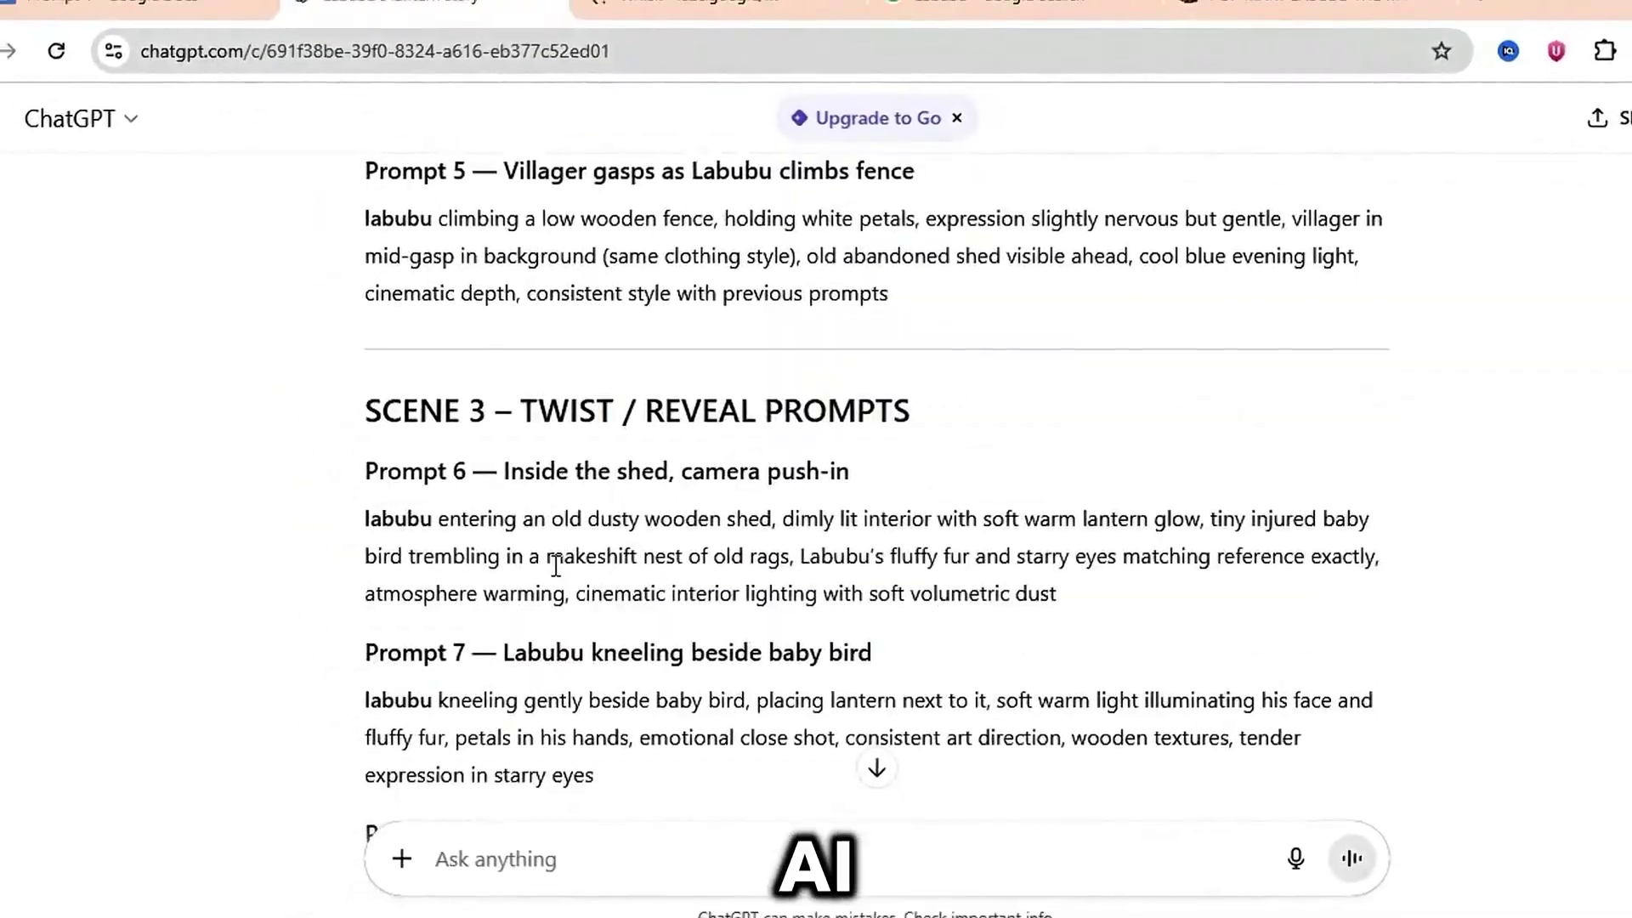
double_click(605, 533)
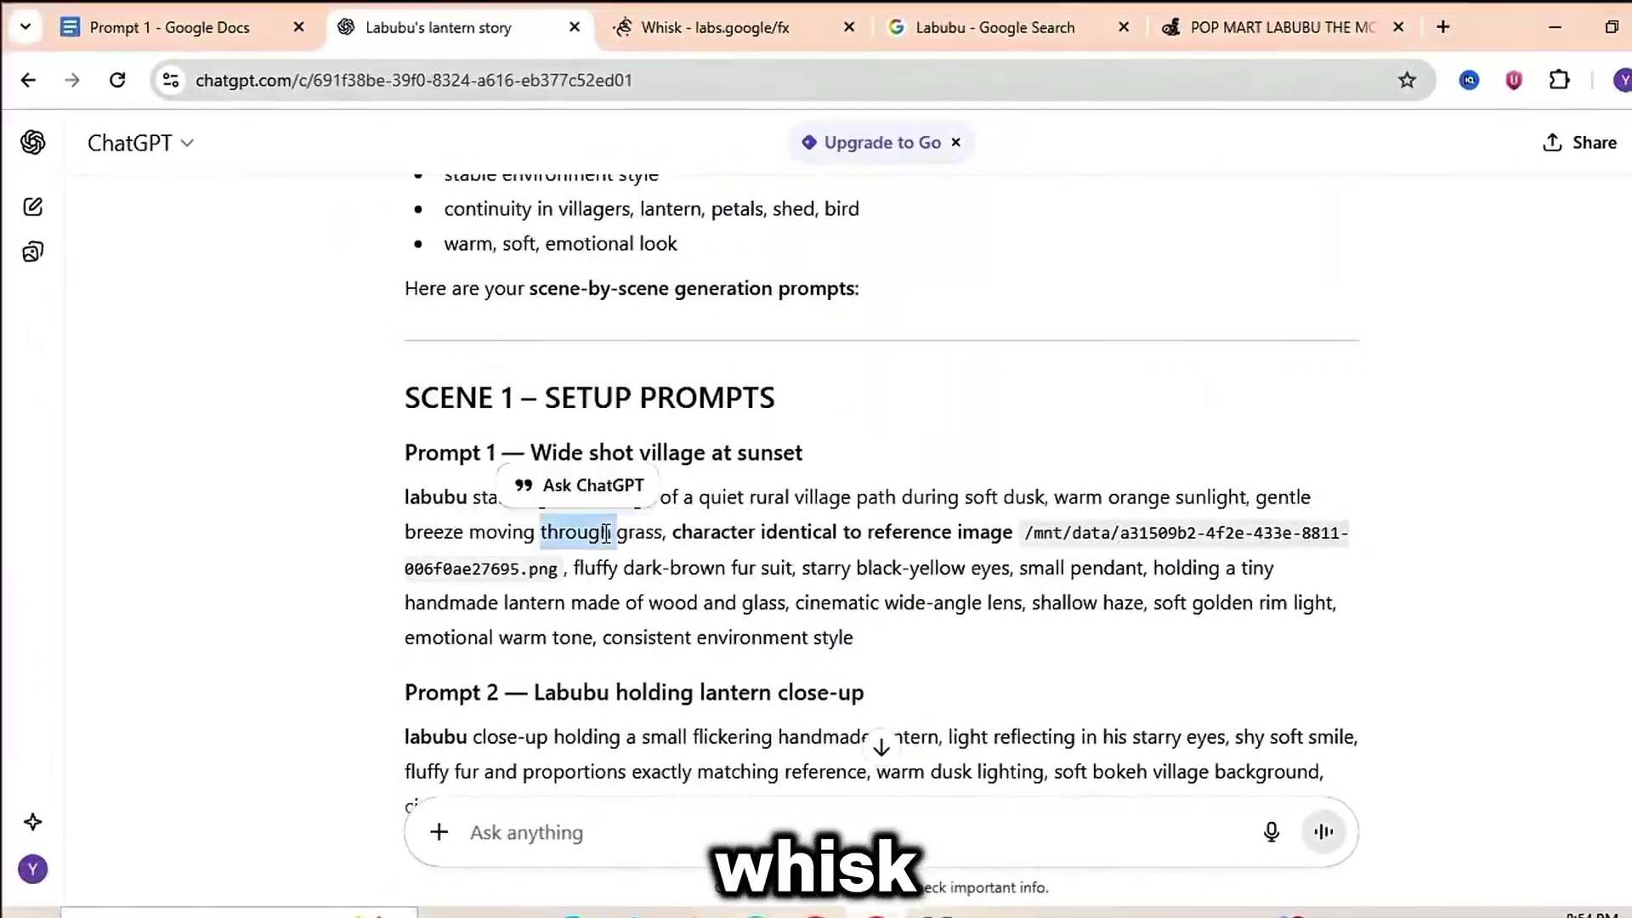
Select the Prompt 1 paragraph and enter Whisk, dismissing its welcome introduction.
triple_click(605, 533)
left_click(738, 12)
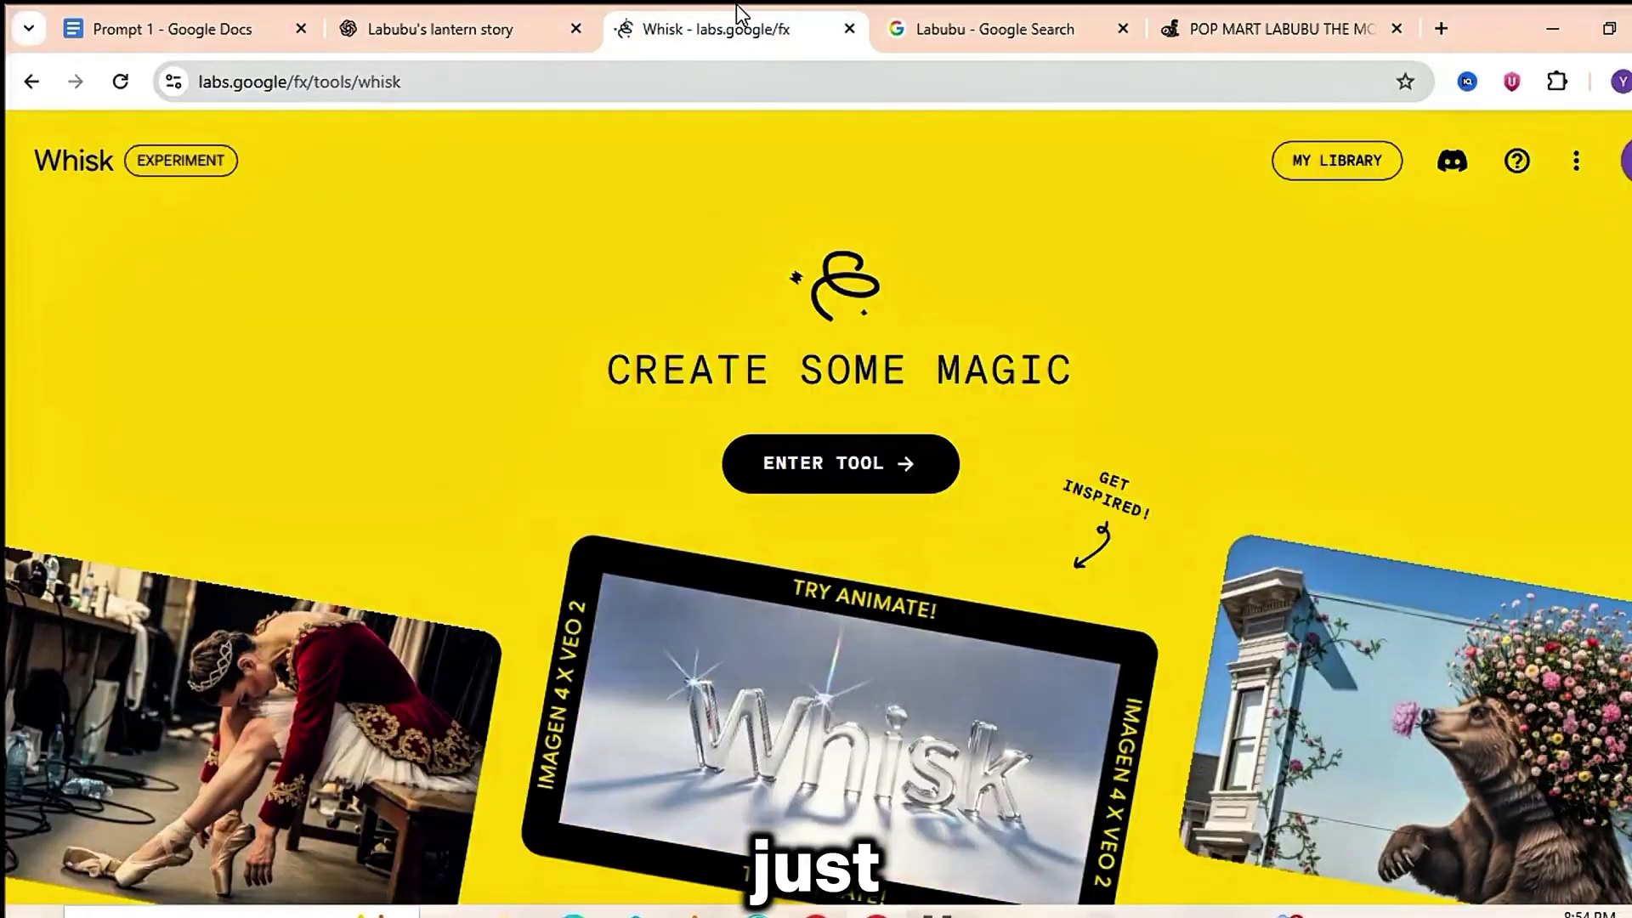
left_click(853, 466)
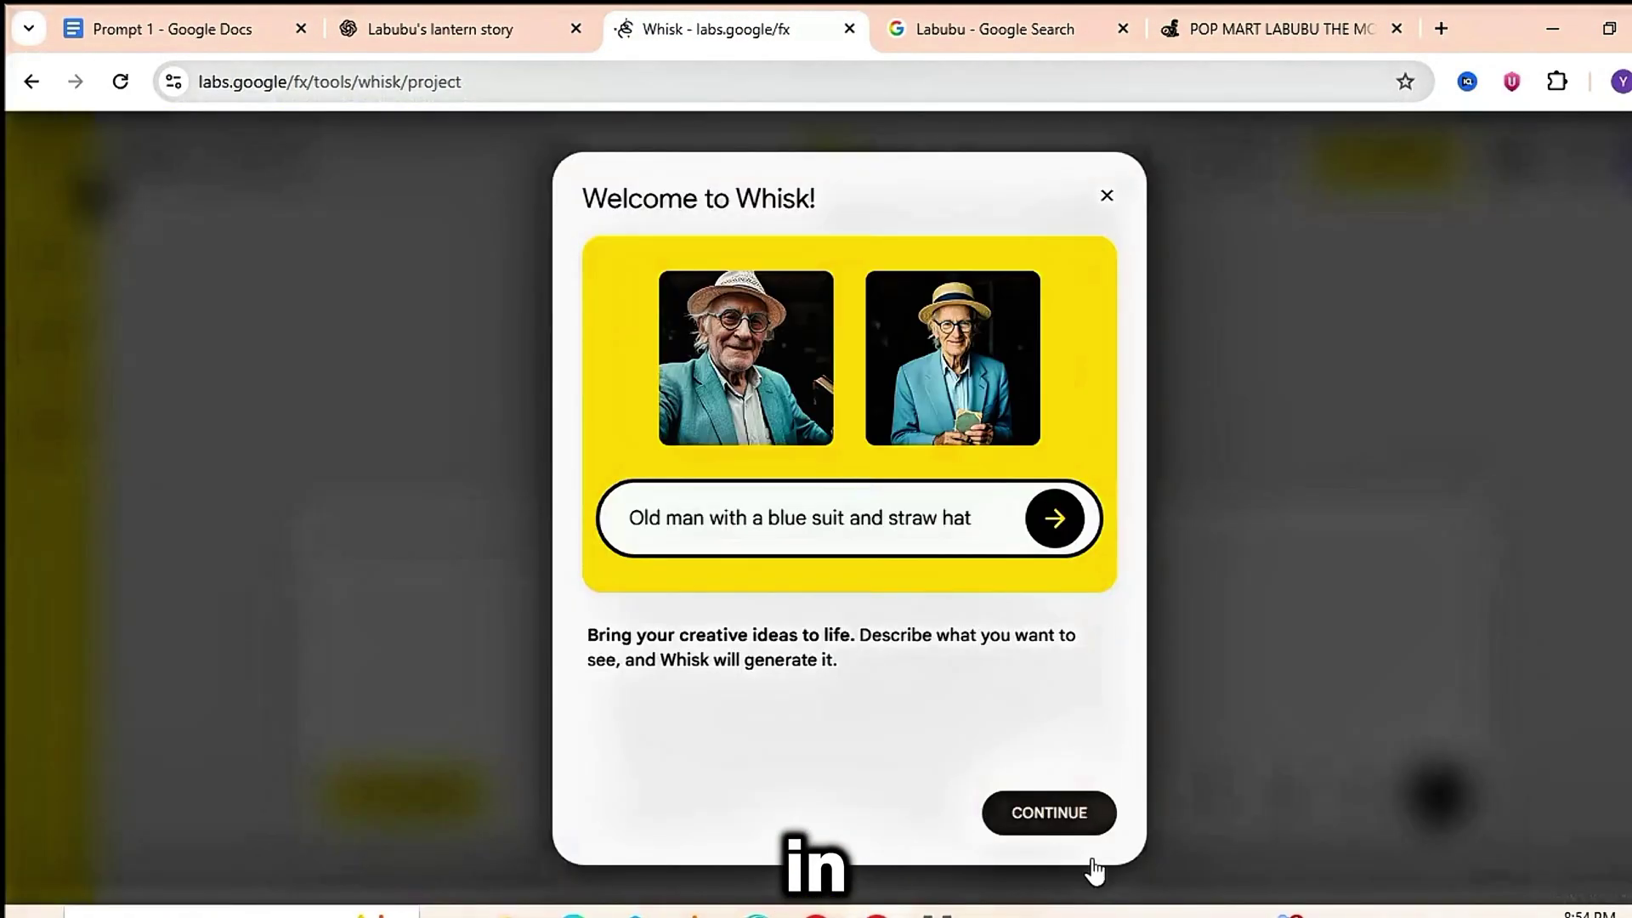
left_click(1073, 820)
left_click(1073, 821)
Upload the Labubu image as the Whisk subject.
left_click(49, 253)
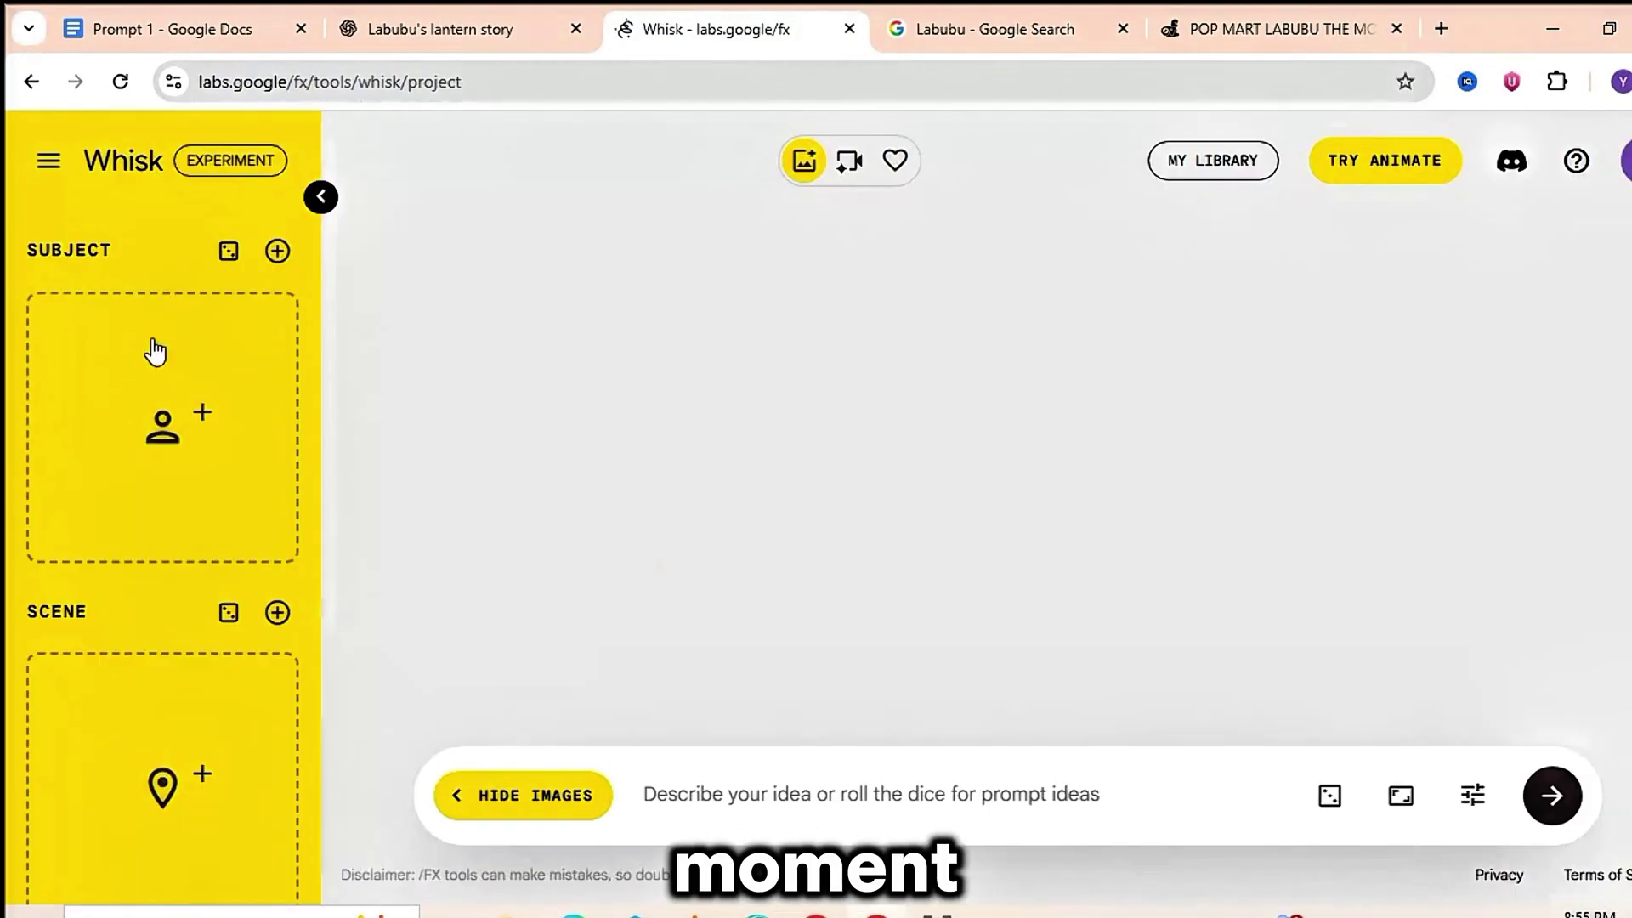
left_click(161, 361)
left_click(1293, 279)
left_click(164, 515)
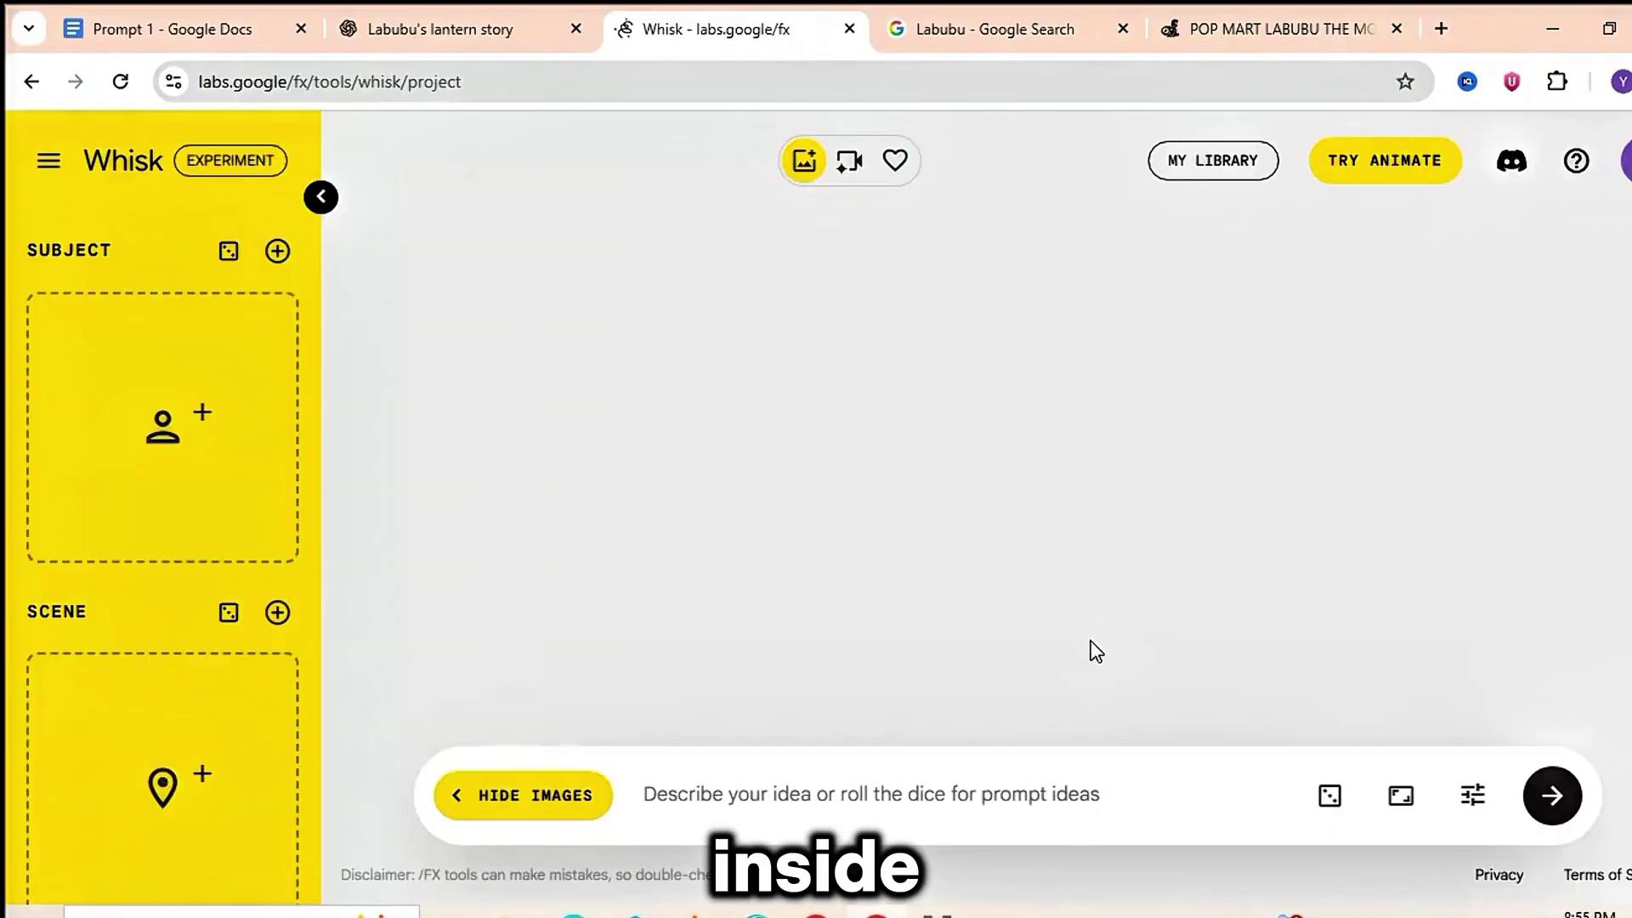
left_click(1484, 863)
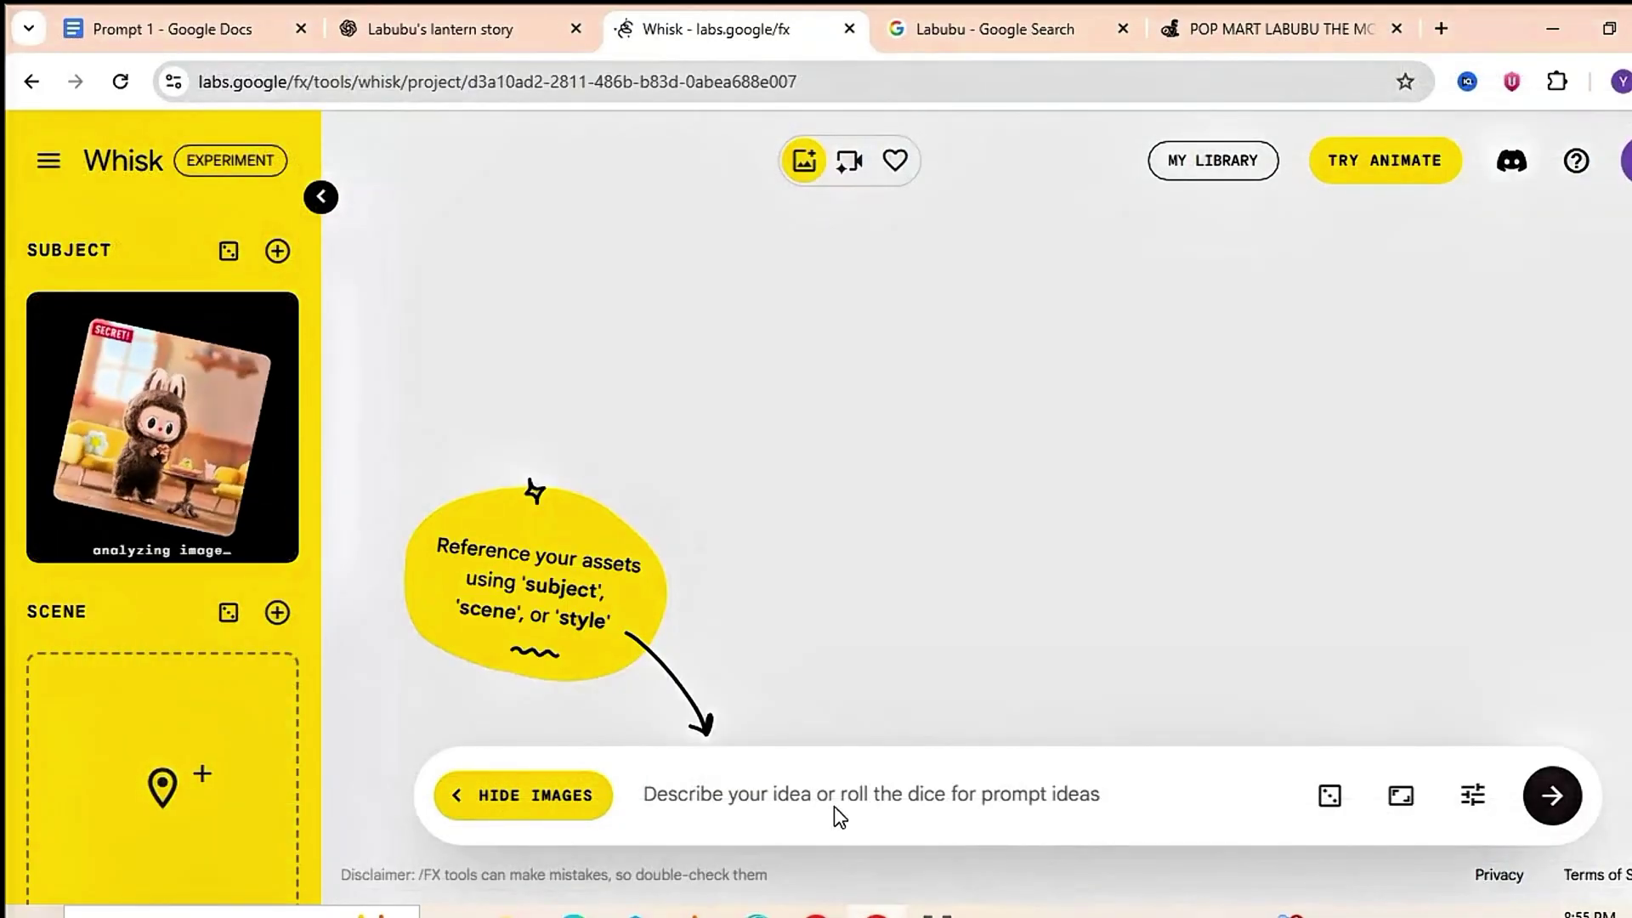
Paste Prompt 1 into the Whisk prompt box and remove the stray file path text.
right_click(731, 791)
left_click(777, 546)
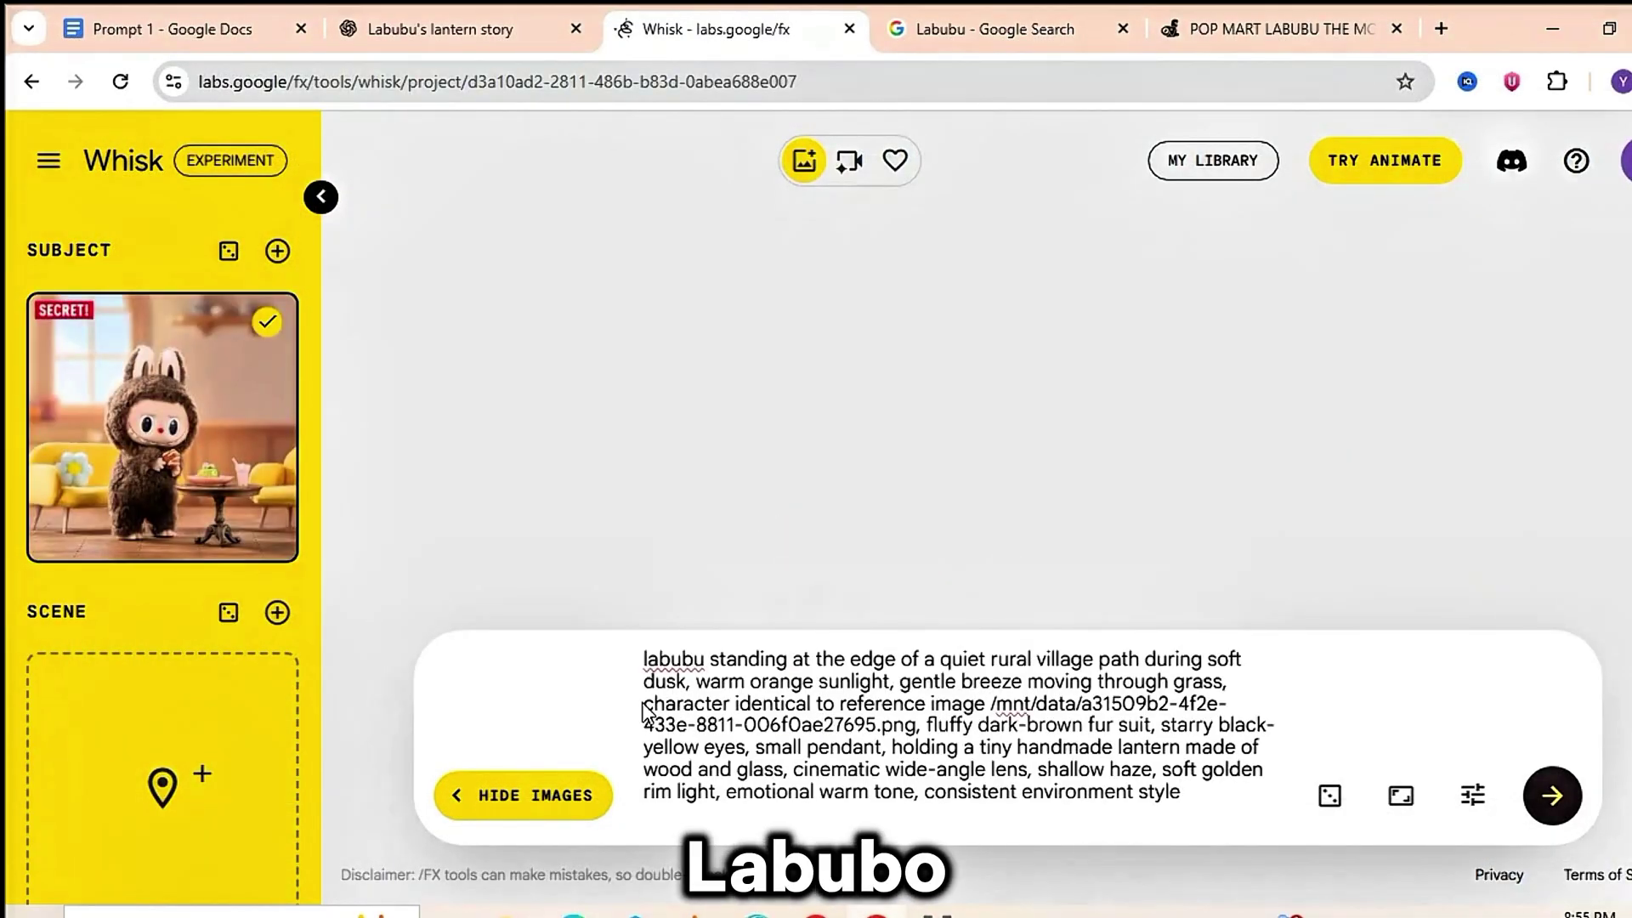
left_click_drag(909, 723, 922, 724)
key("BackSpace")
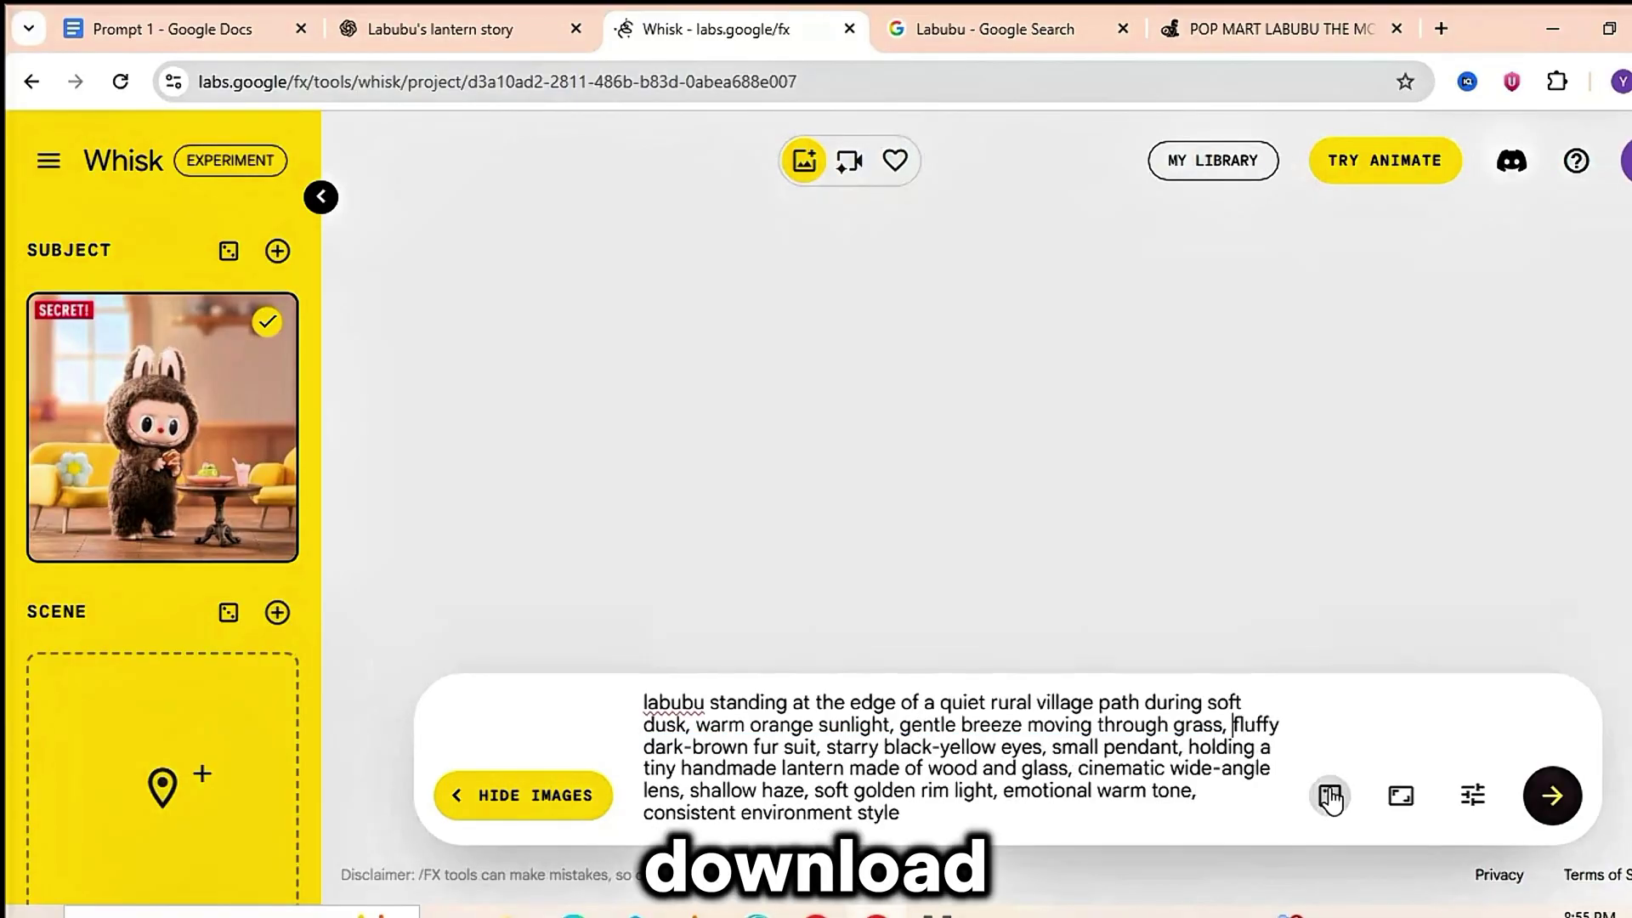
key("ctrl+a")
key("BackSpace")
right_click(901, 799)
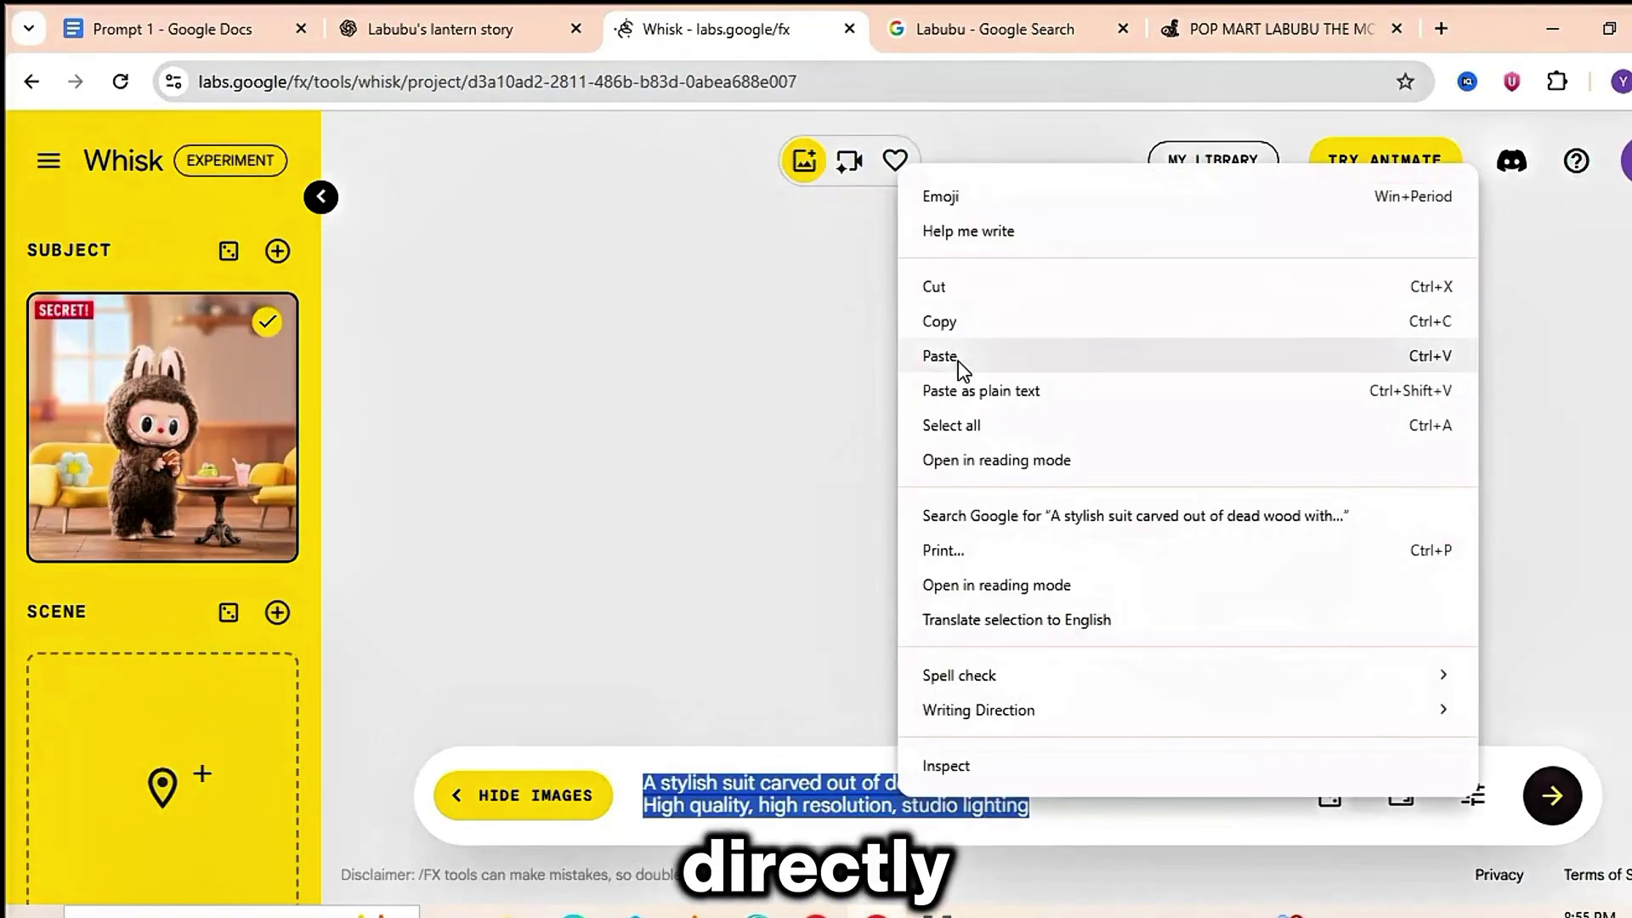
left_click(944, 354)
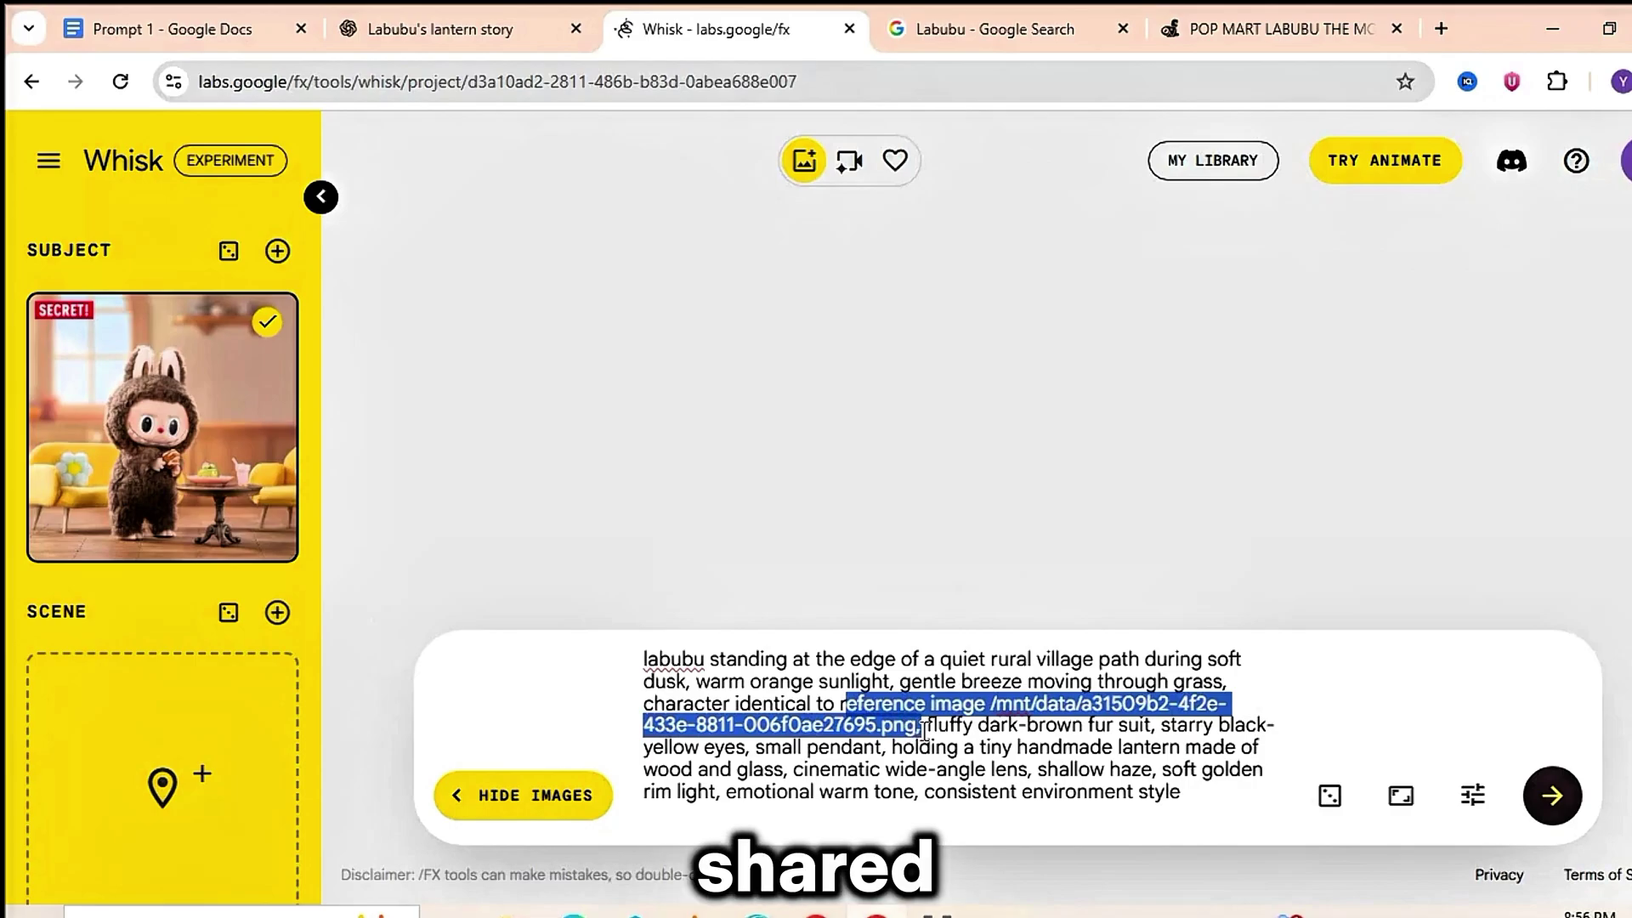
key("BackSpace")
Check the aspect ratio and settings, then generate images from Prompt 1.
left_click(1401, 796)
left_click(1473, 796)
left_click(1462, 808)
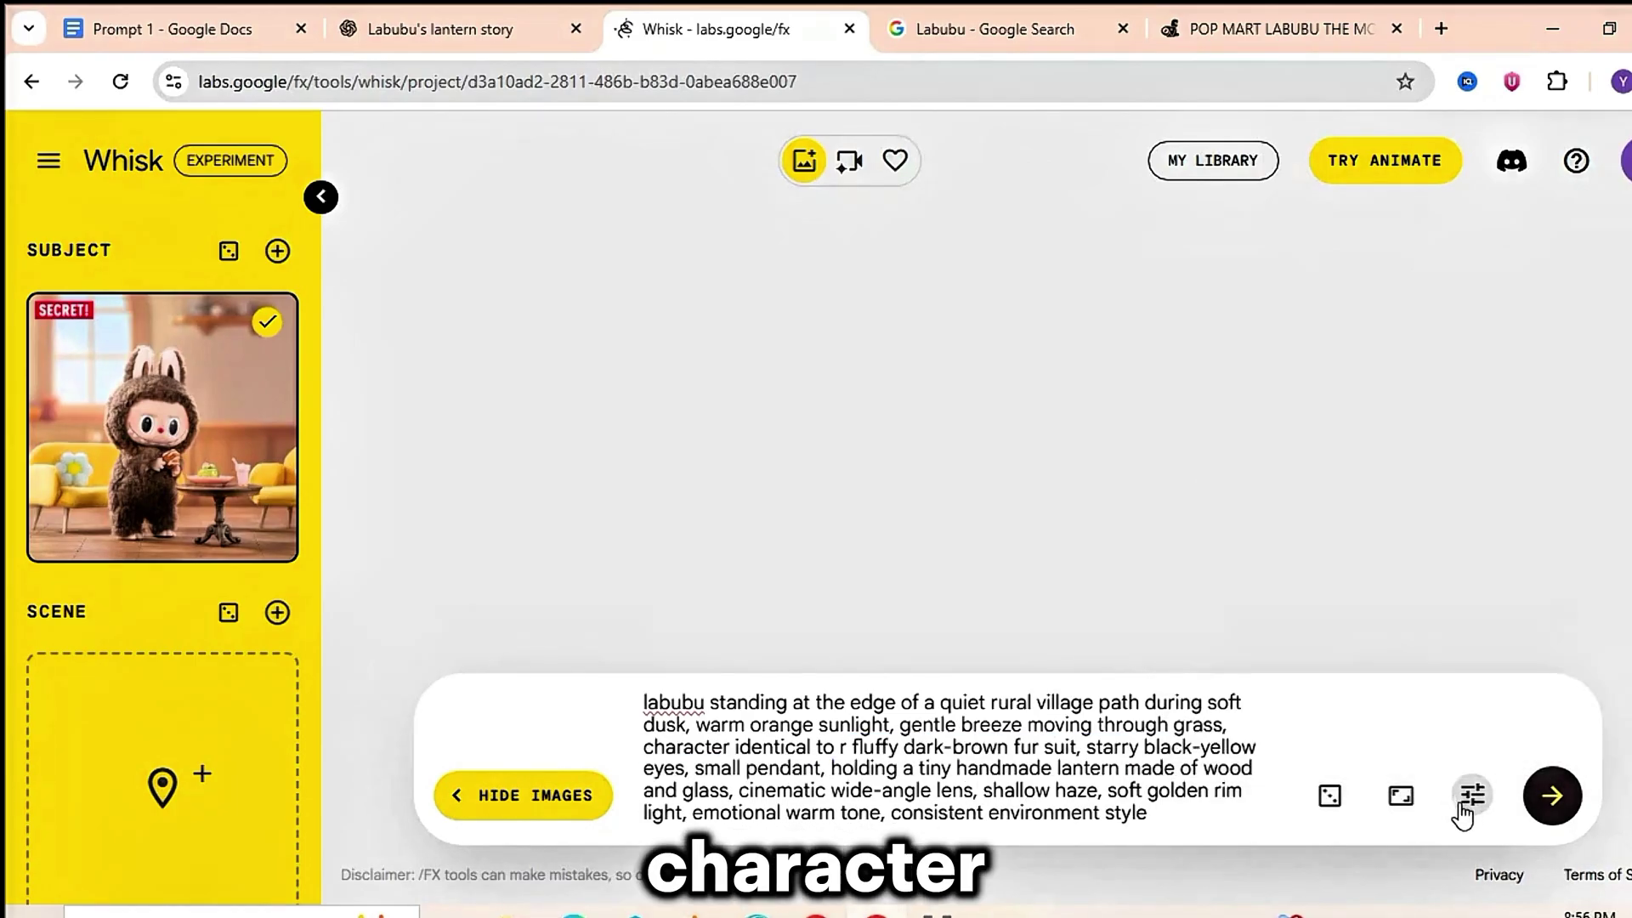
left_click(1553, 796)
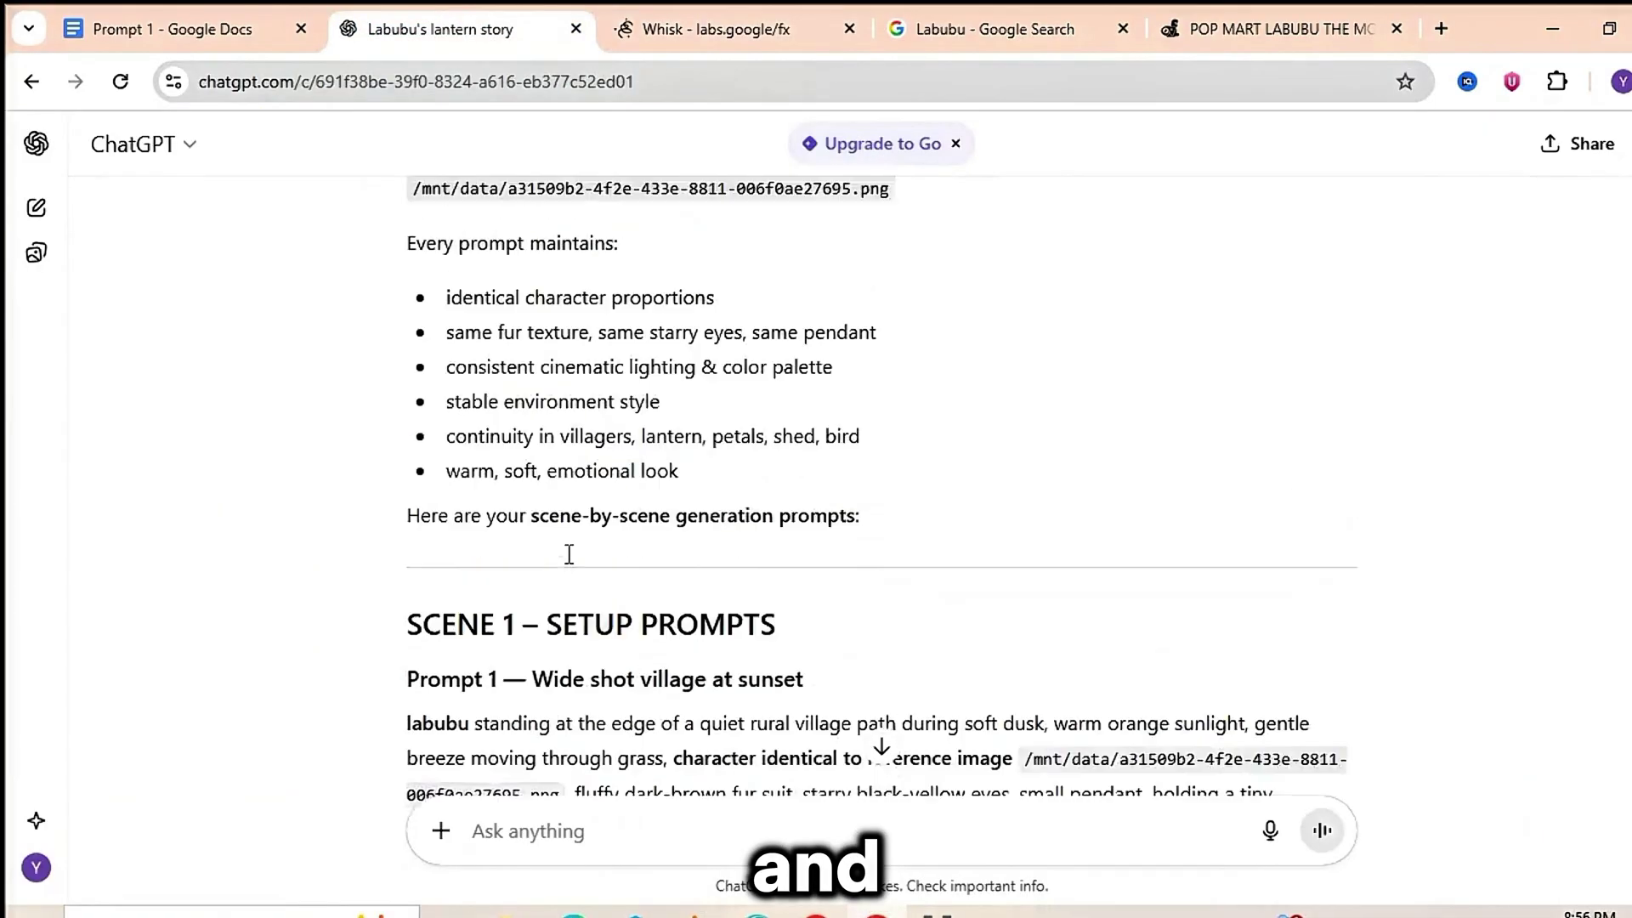
Replace the Whisk prompt with Prompt 2 and generate its images.
scroll(565, 554, "down", 4)
left_click_drag(408, 433, 598, 506)
key("ctrl+c")
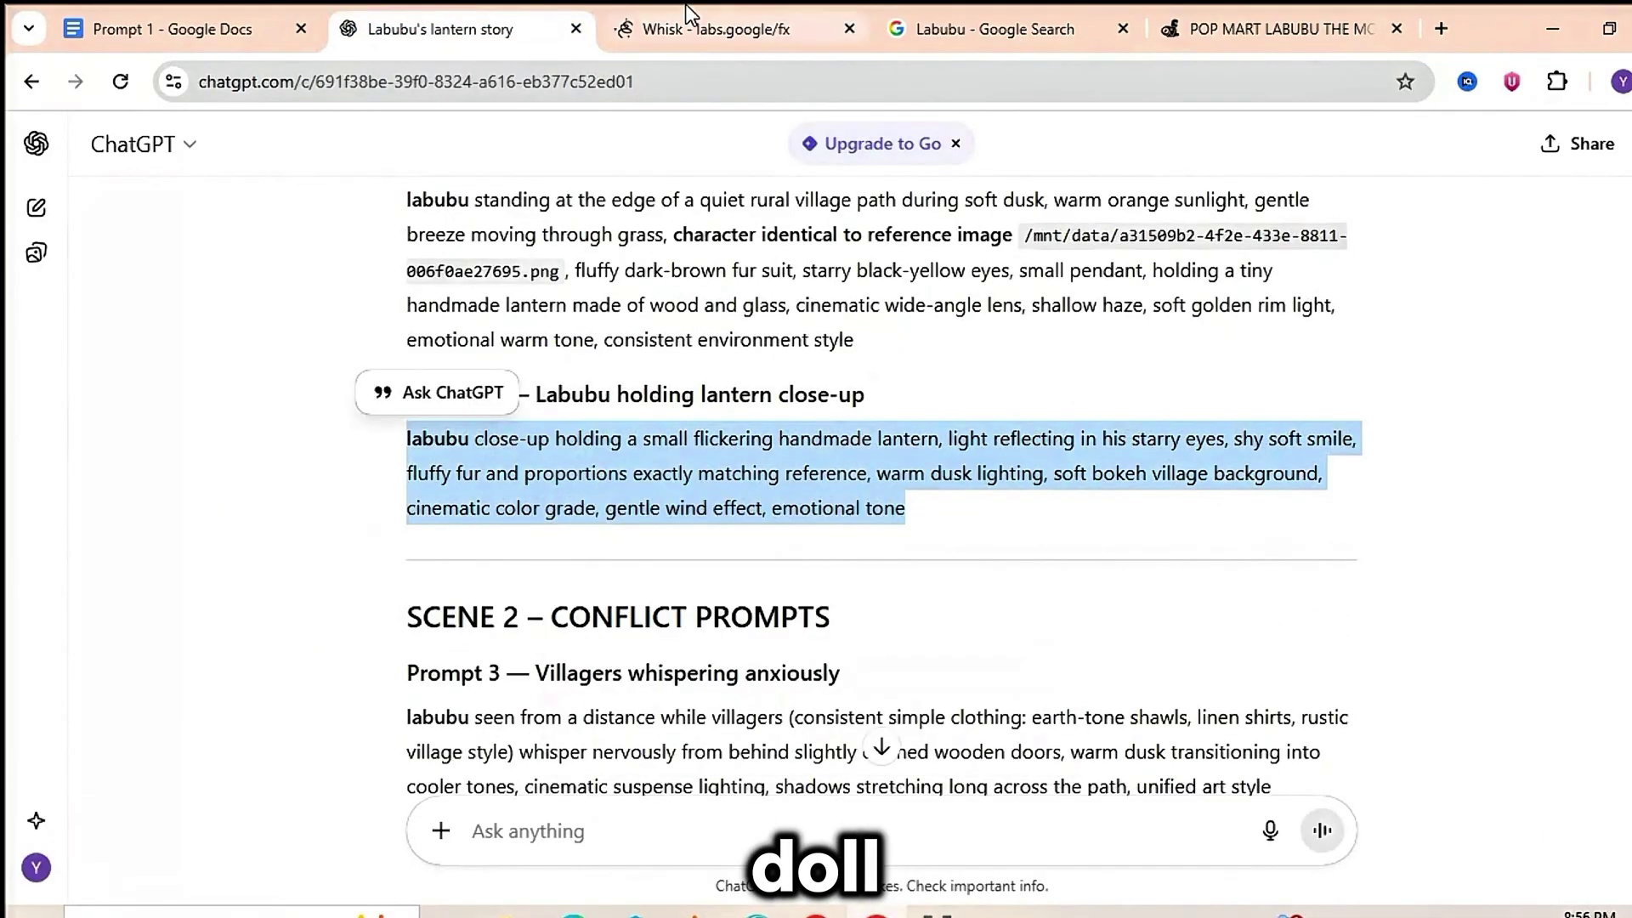
key("ctrl+a")
right_click(793, 748)
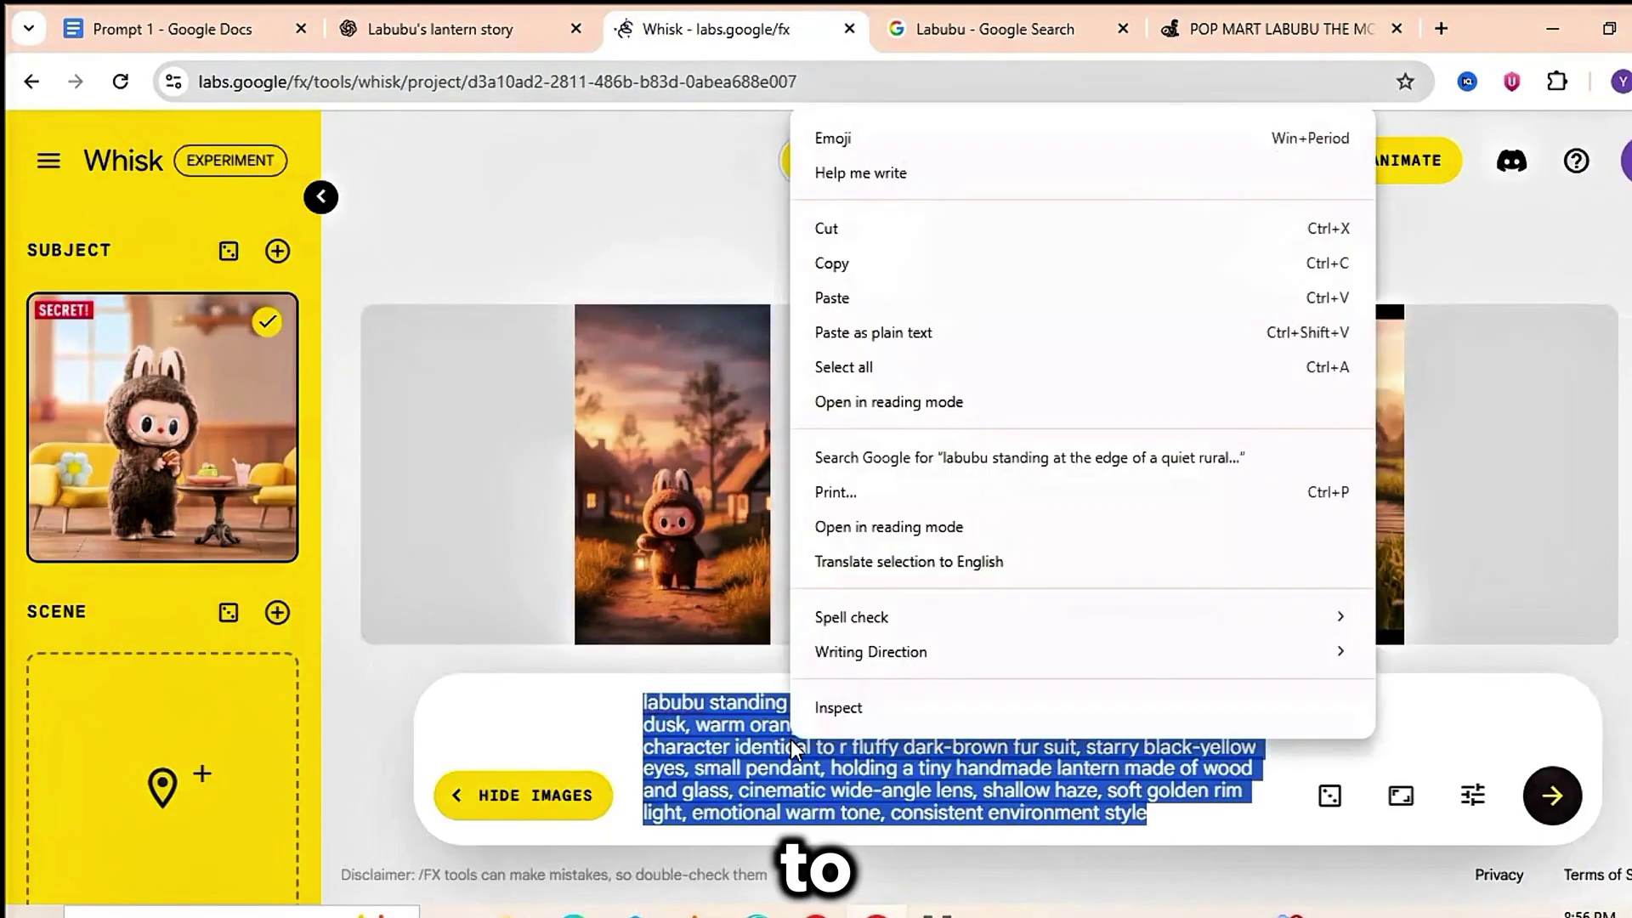
left_click(832, 298)
key("Return")
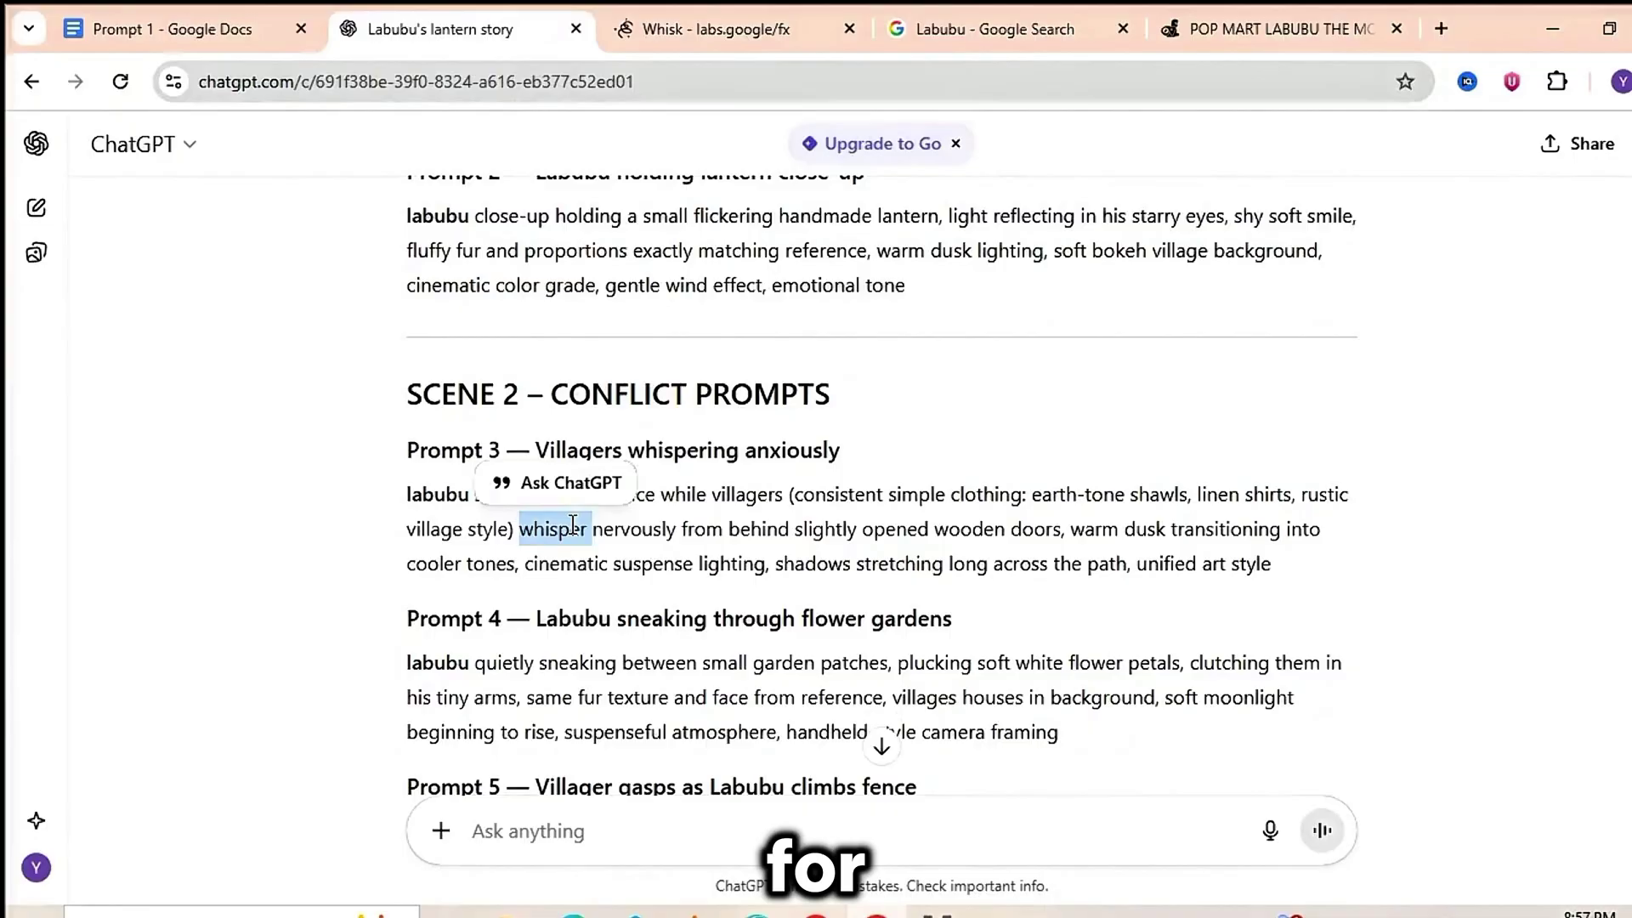
Paste Prompts 3 and 4 in turn and generate their images.
left_click(694, 17)
key("ctrl+a")
right_click(801, 740)
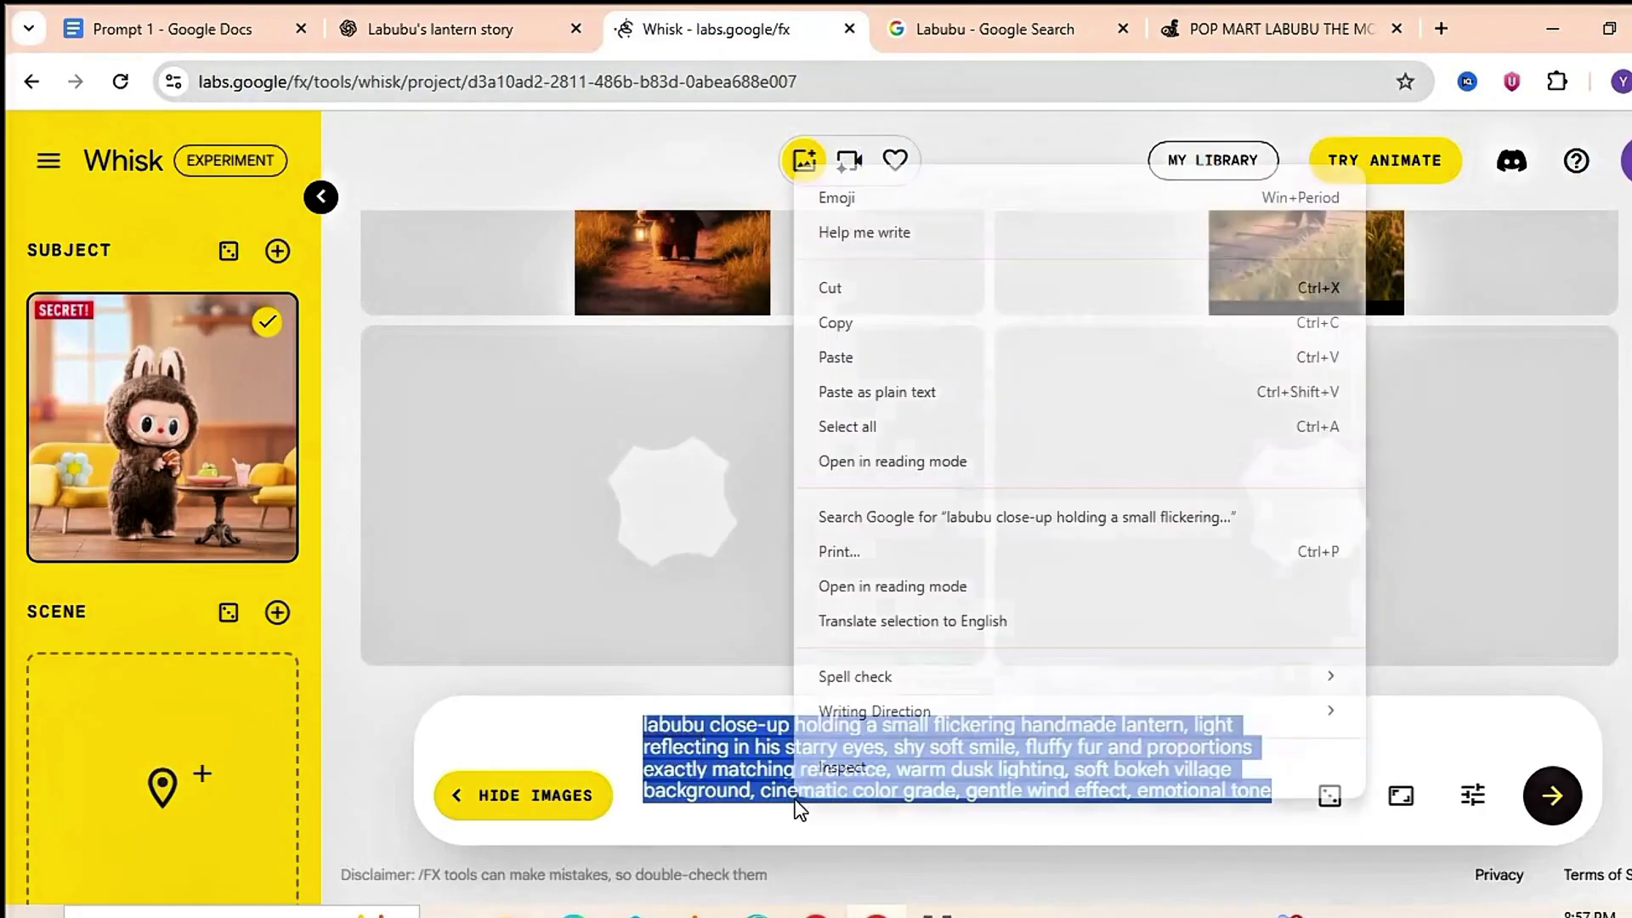
left_click(830, 353)
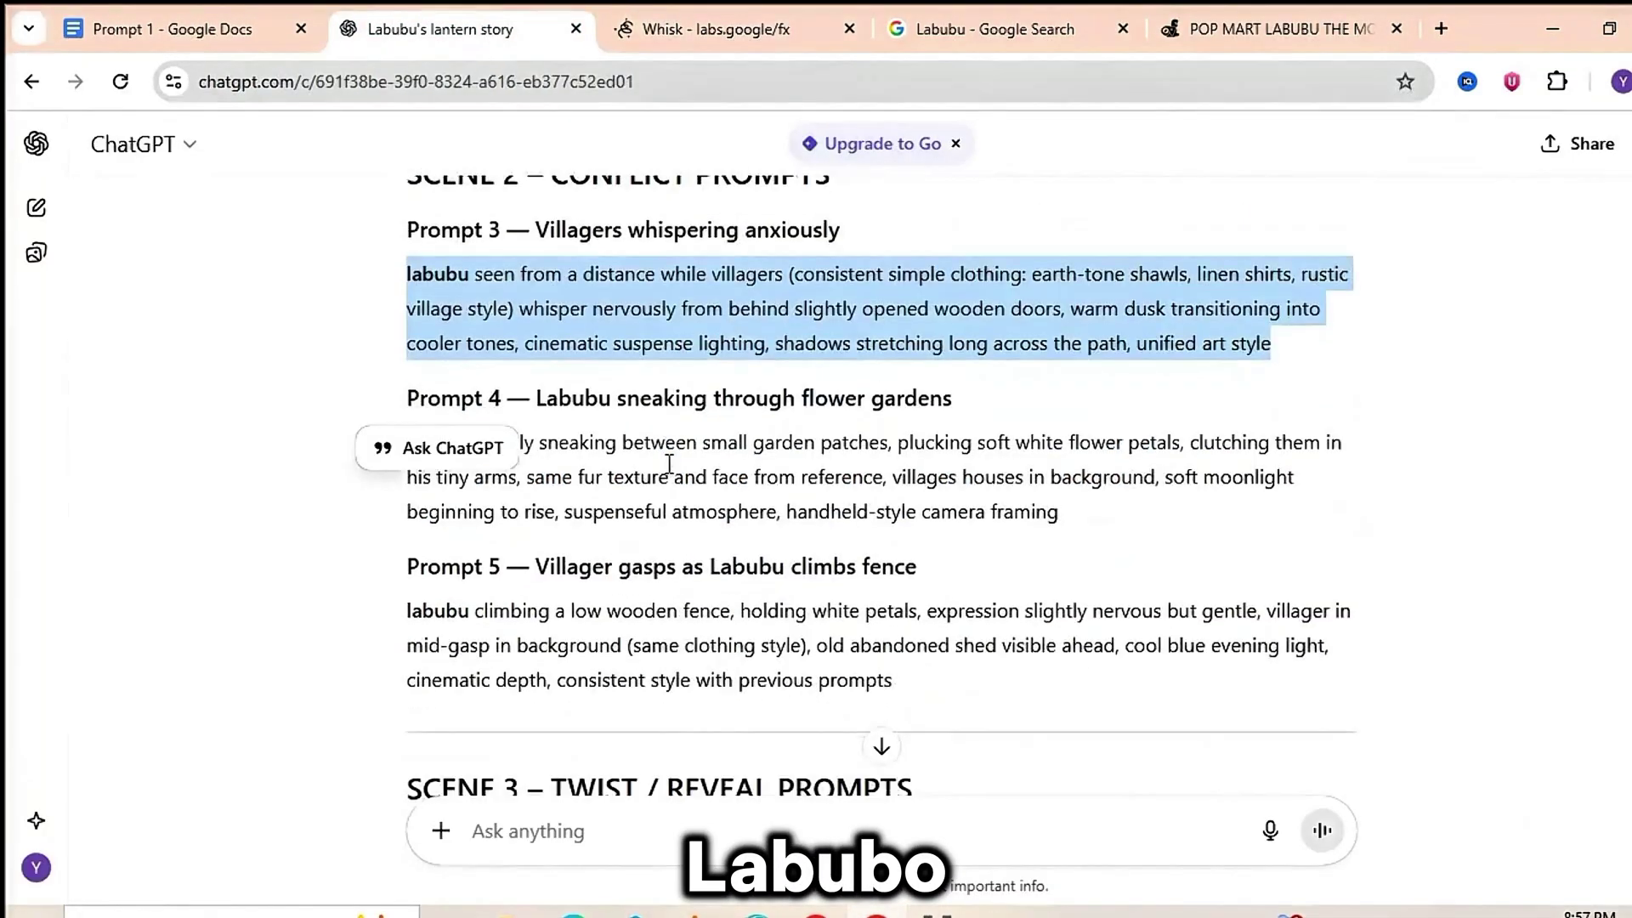
left_click_drag(405, 536, 801, 612)
key("ctrl+a")
right_click(765, 738)
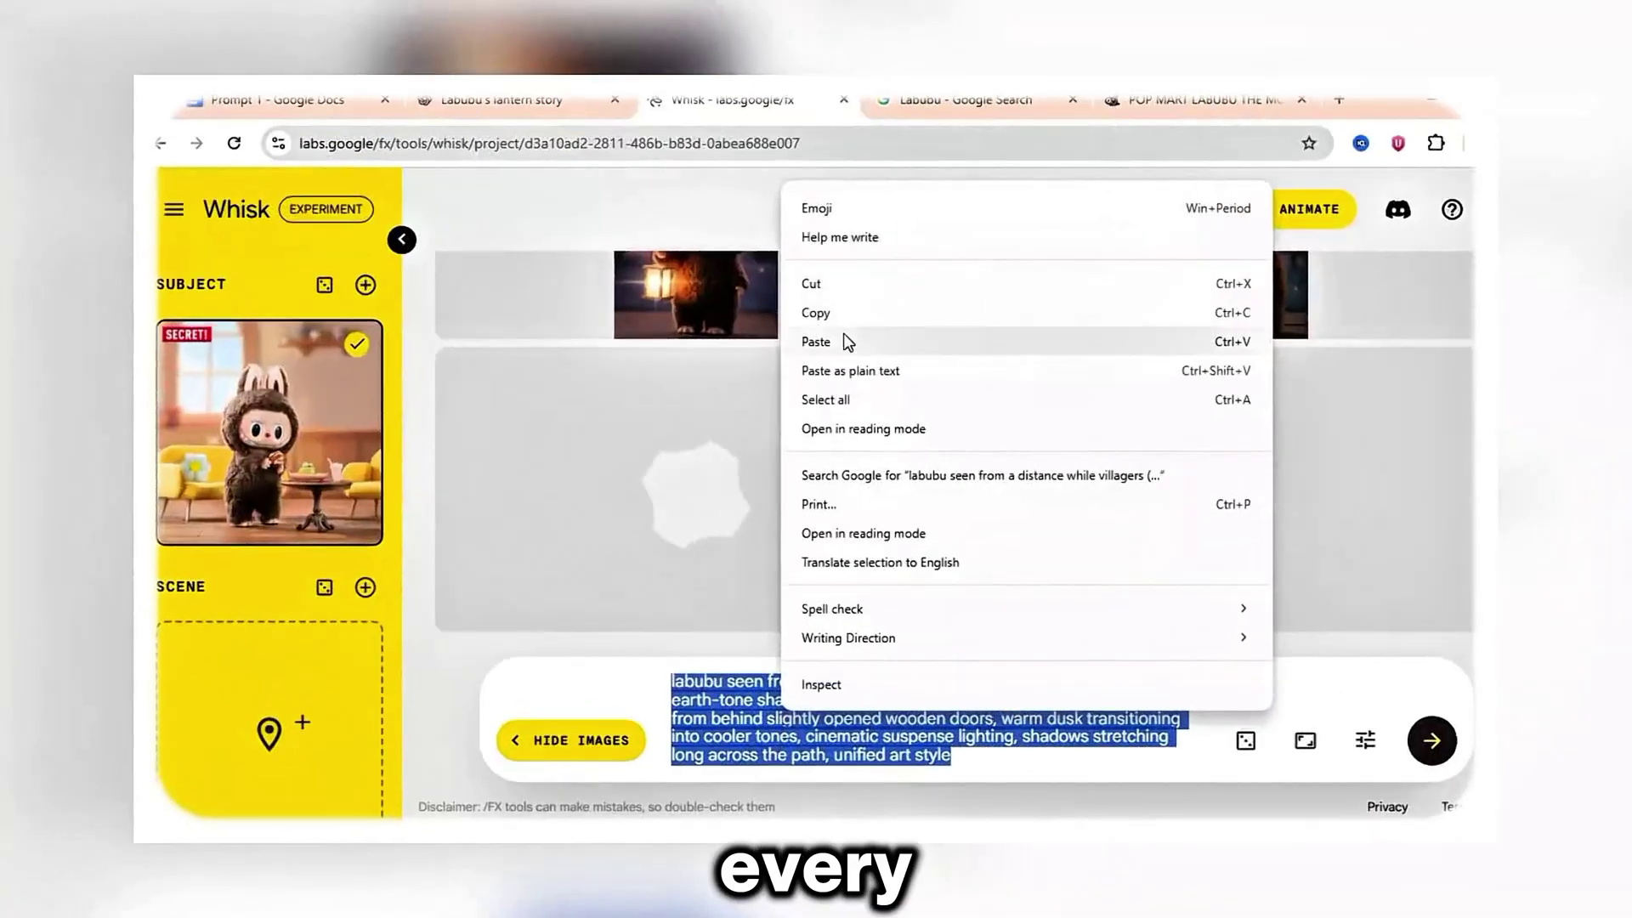
left_click(823, 324)
left_click(1553, 796)
Paste Prompts 5 through 9 in turn, generating the remaining scenes including Labubu beside the bird.
left_click(671, 459)
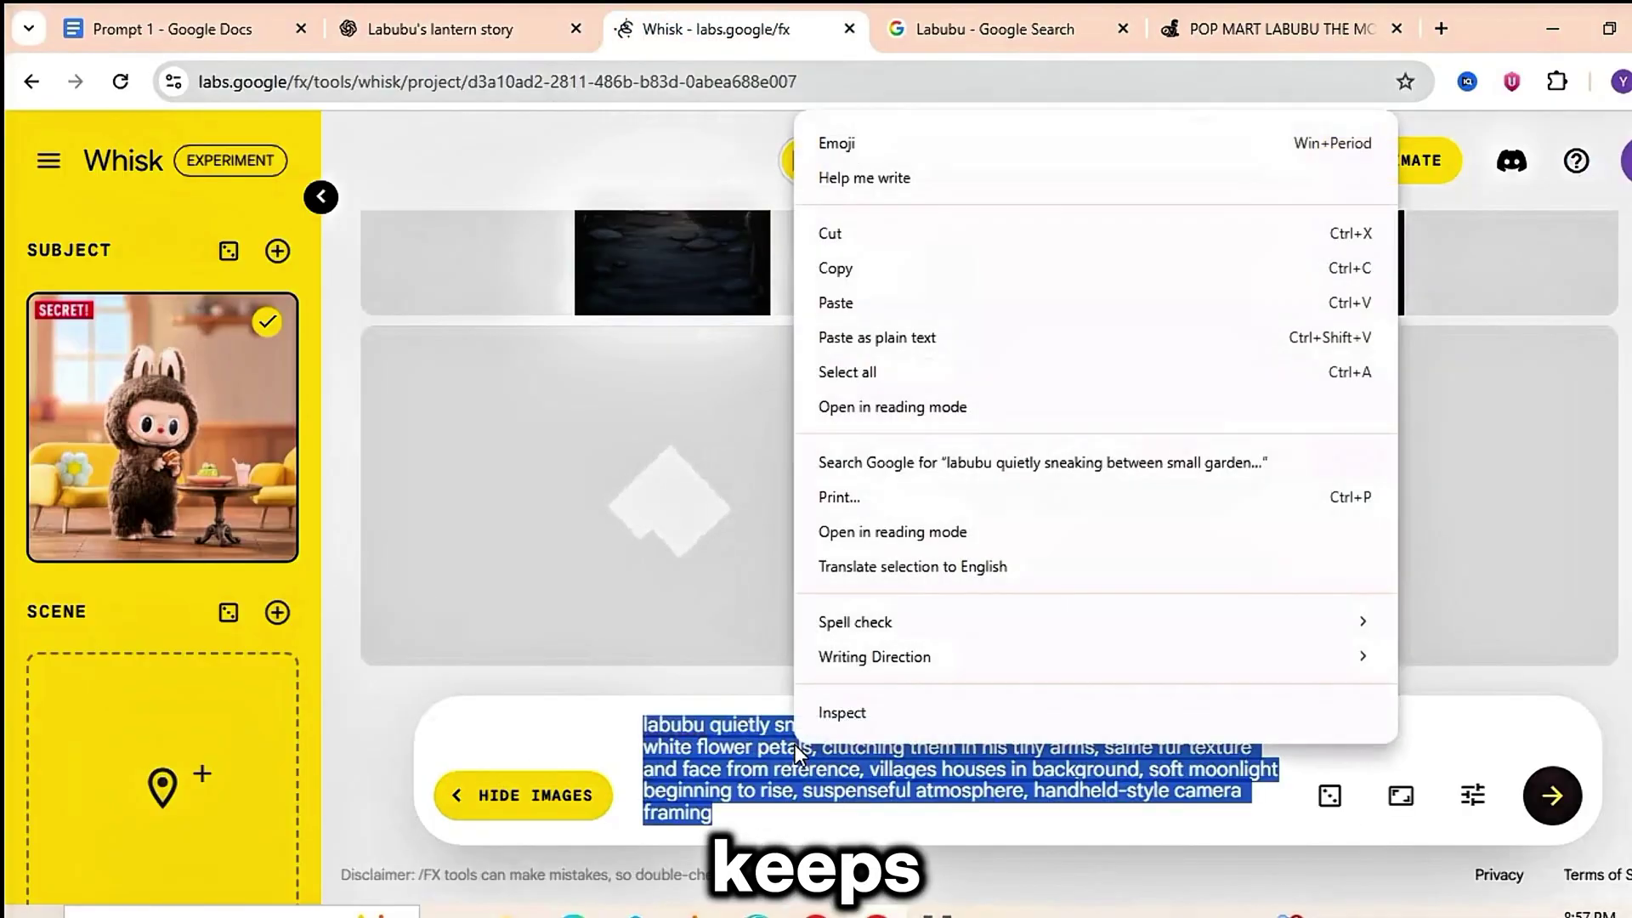
left_click(833, 299)
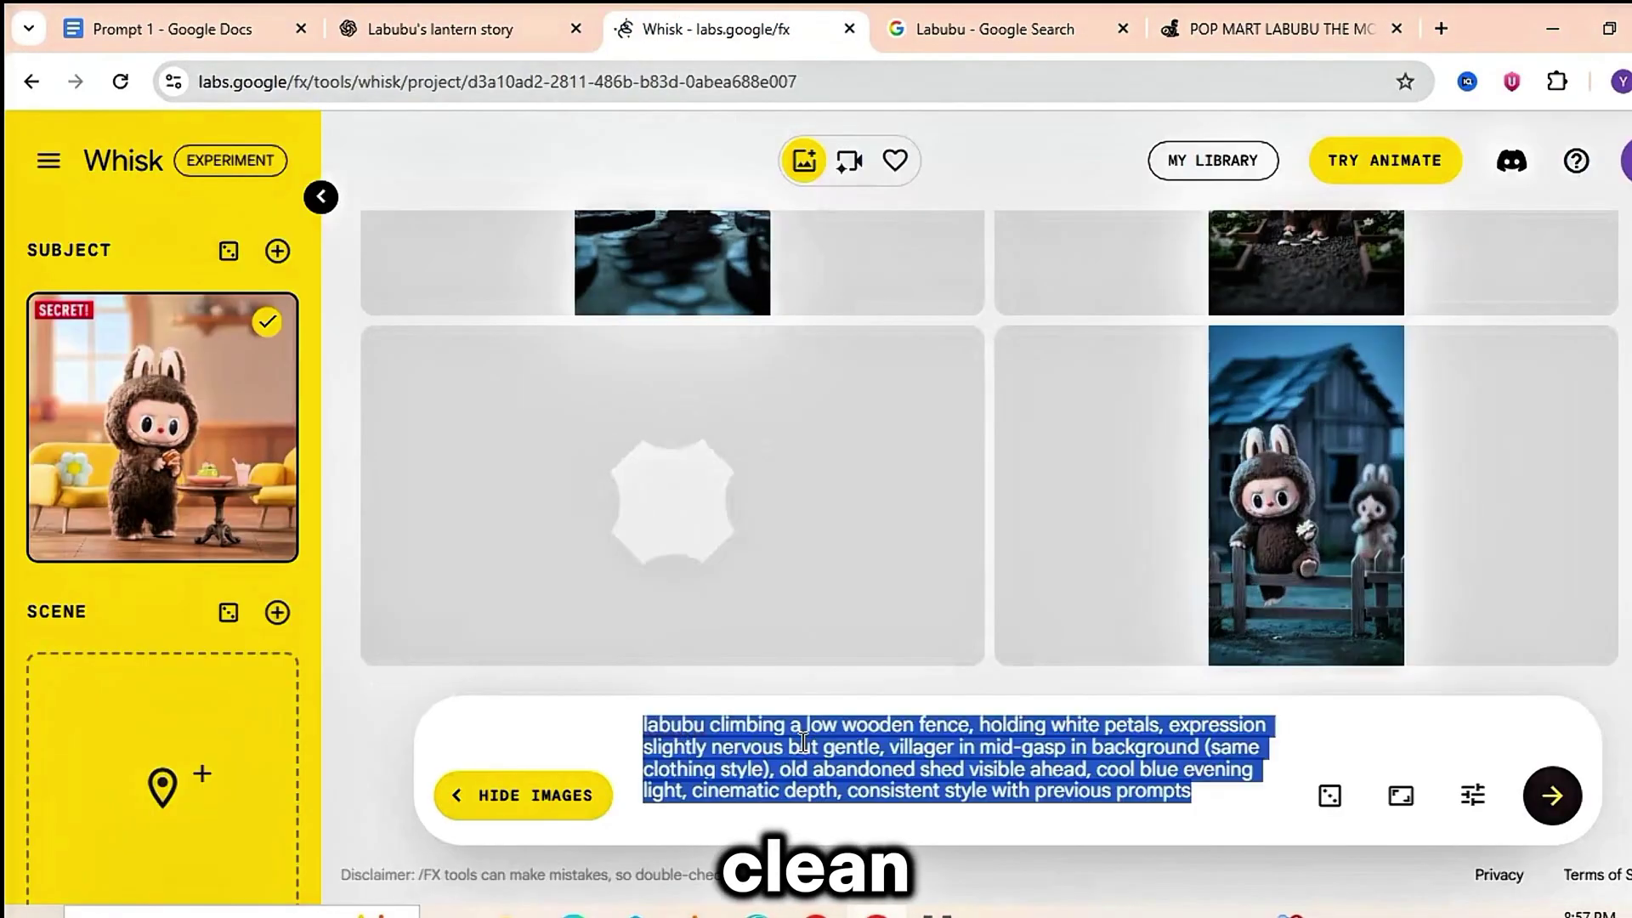
type("labubu entering an old dusty wooden shed, dimly lit interior with soft warm lantern glow, tiny injured baby bird trembling in a makeshift nest of old rags, Labubu’s fluffy fur and starry eyes matching reference exactly, atmosphere warming, cinematic interior lighting with soft volumetric dust")
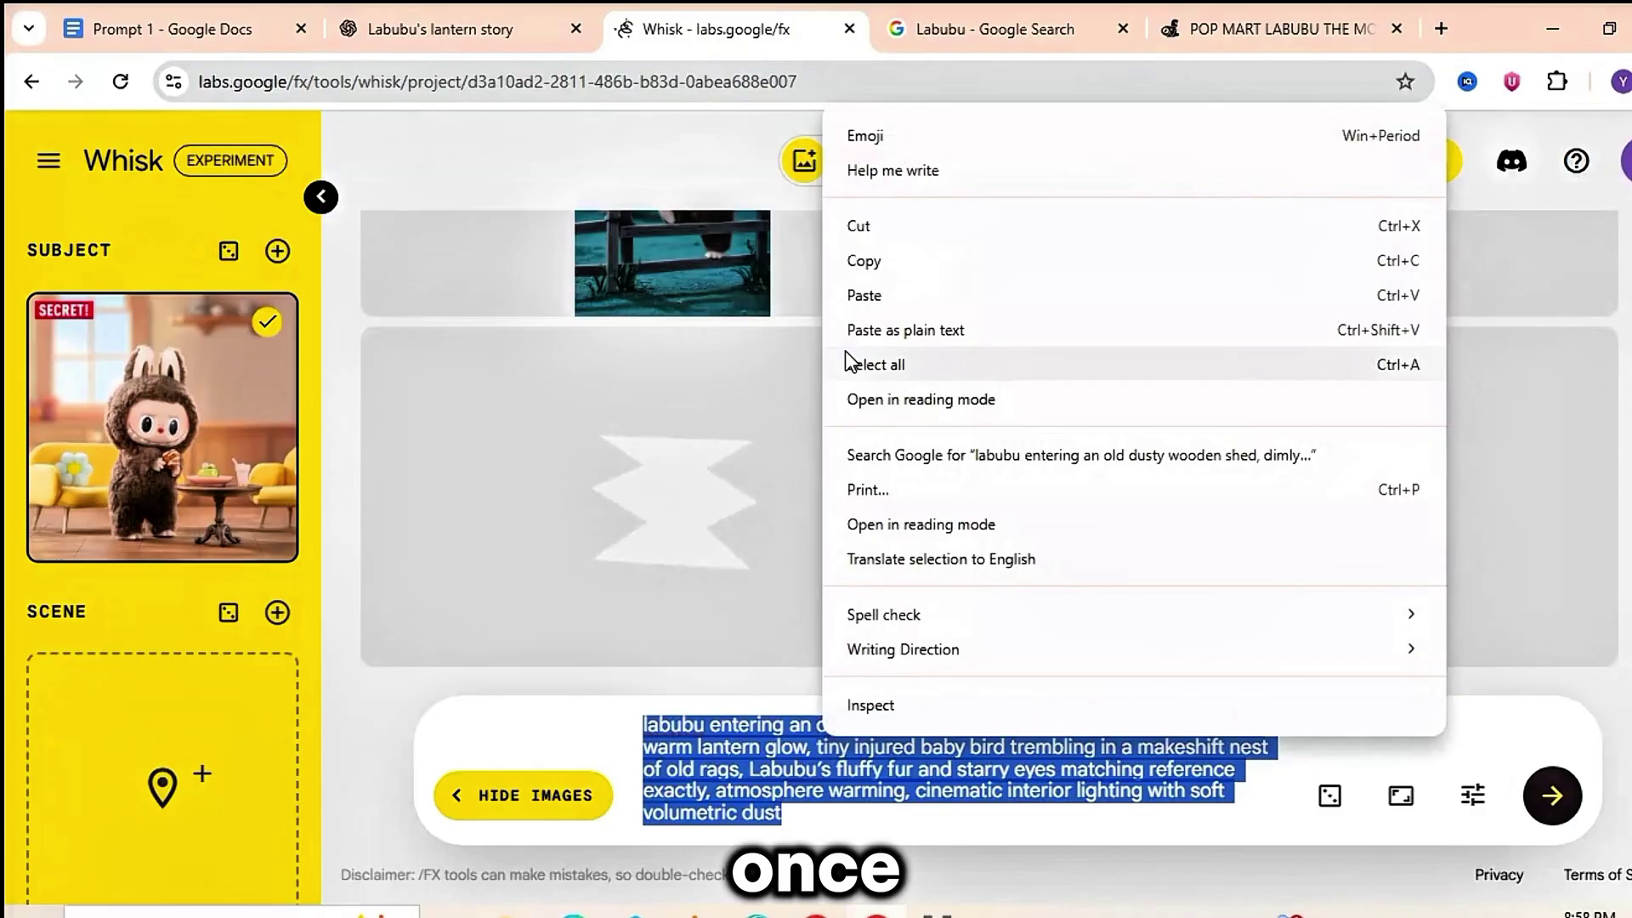
left_click(863, 292)
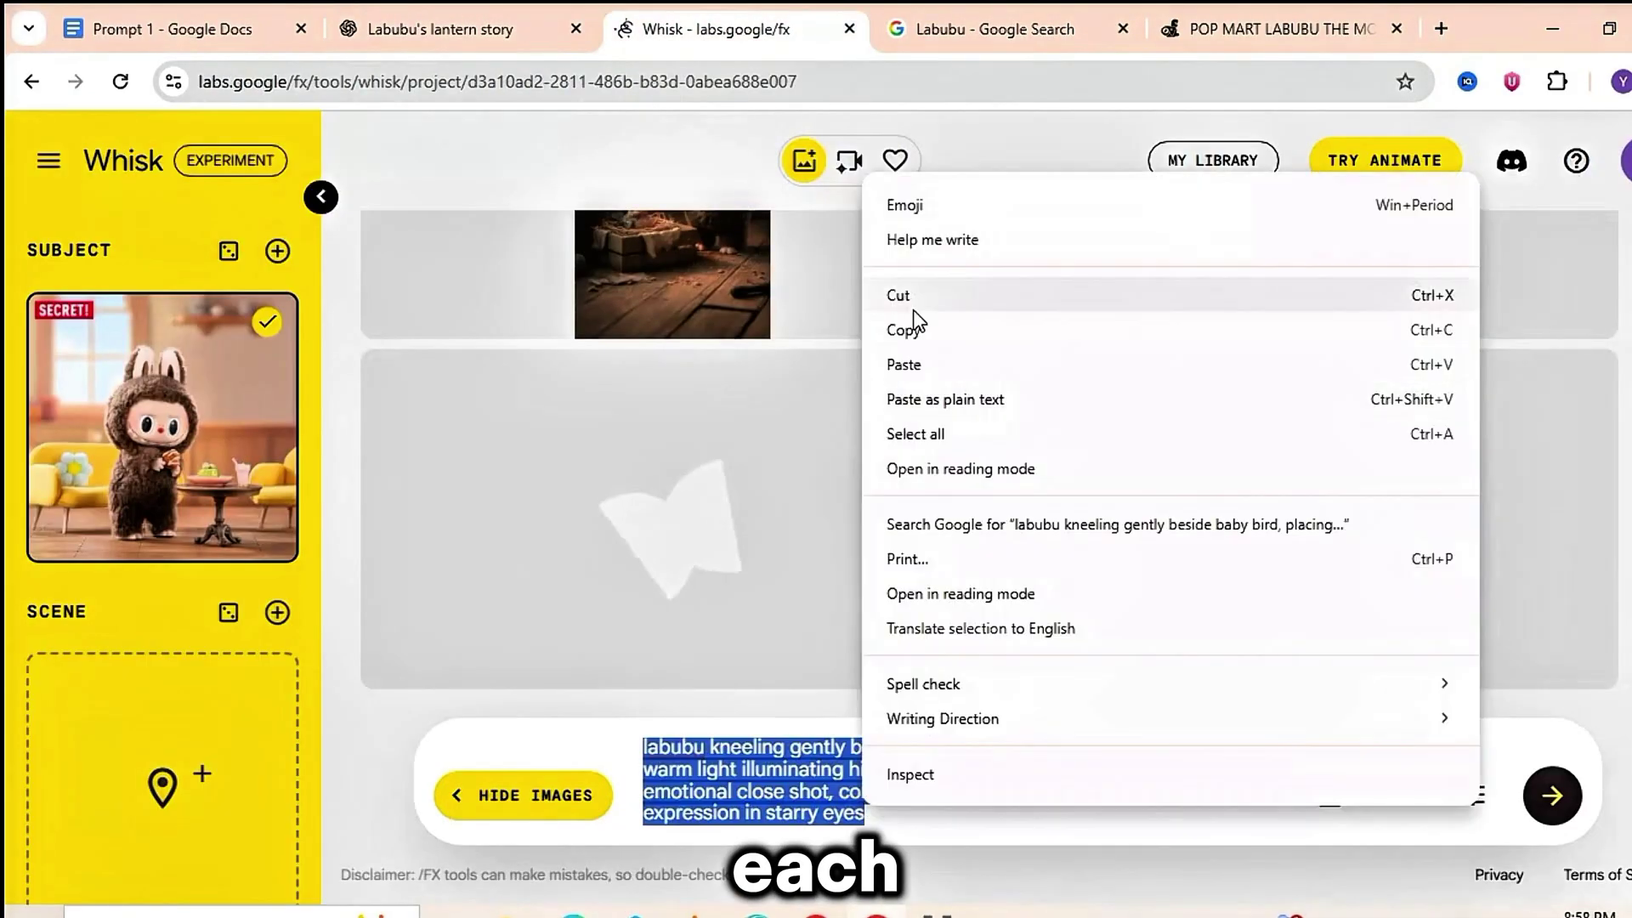
left_click(903, 364)
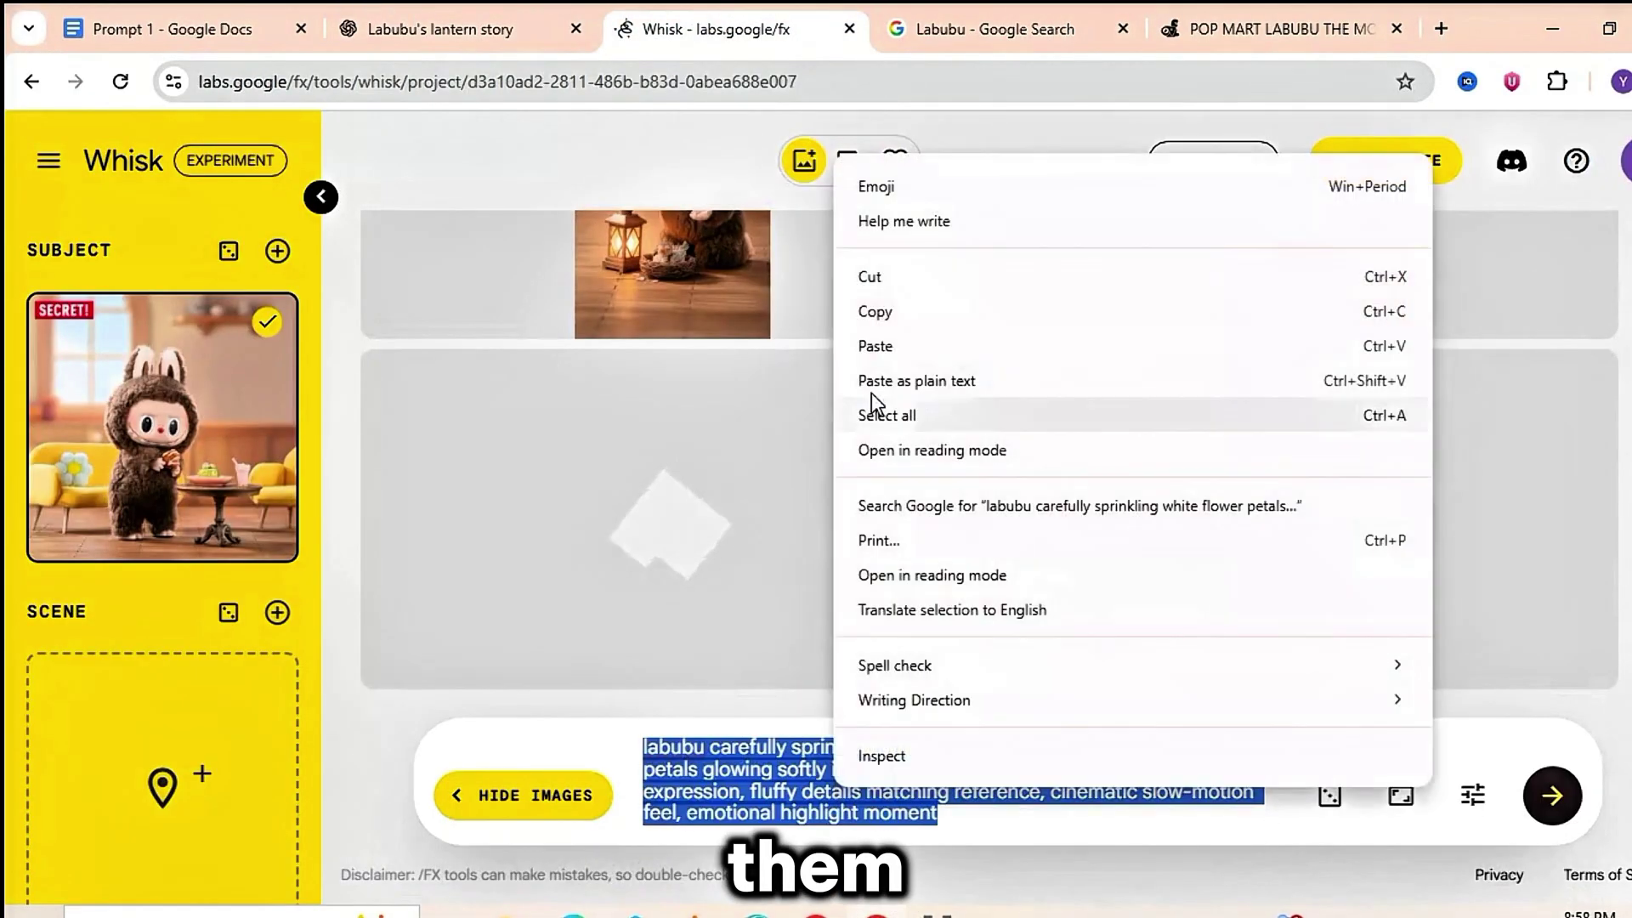
left_click(875, 346)
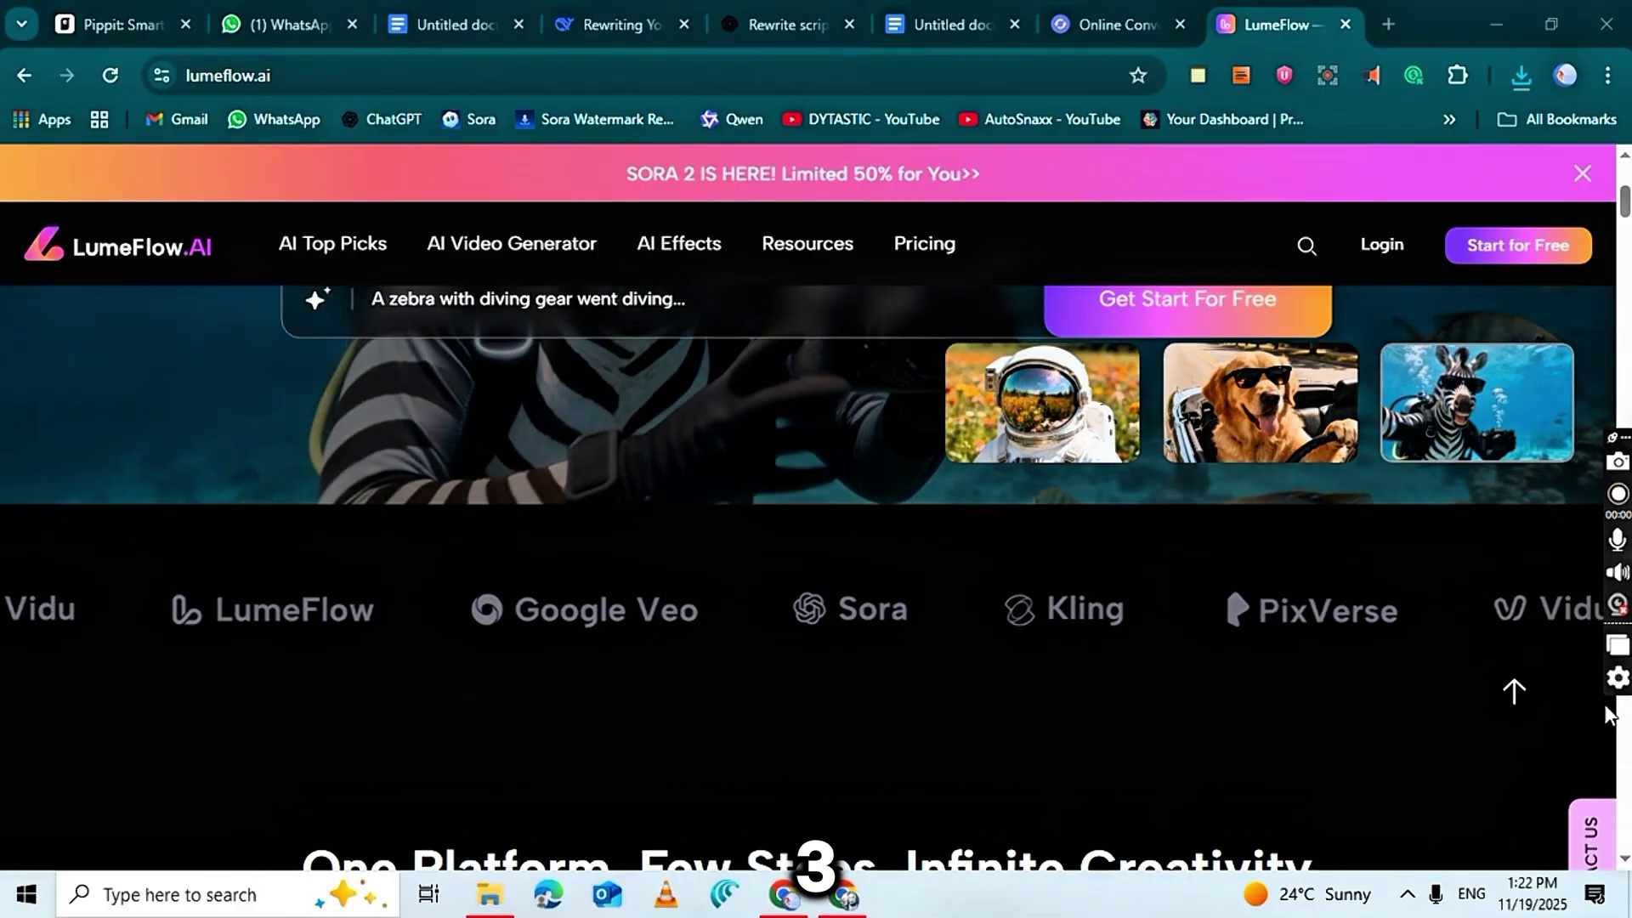
Scroll through the lumeflow.ai landing page to its AI Image to Video feature.
scroll(1394, 684, "up", 5)
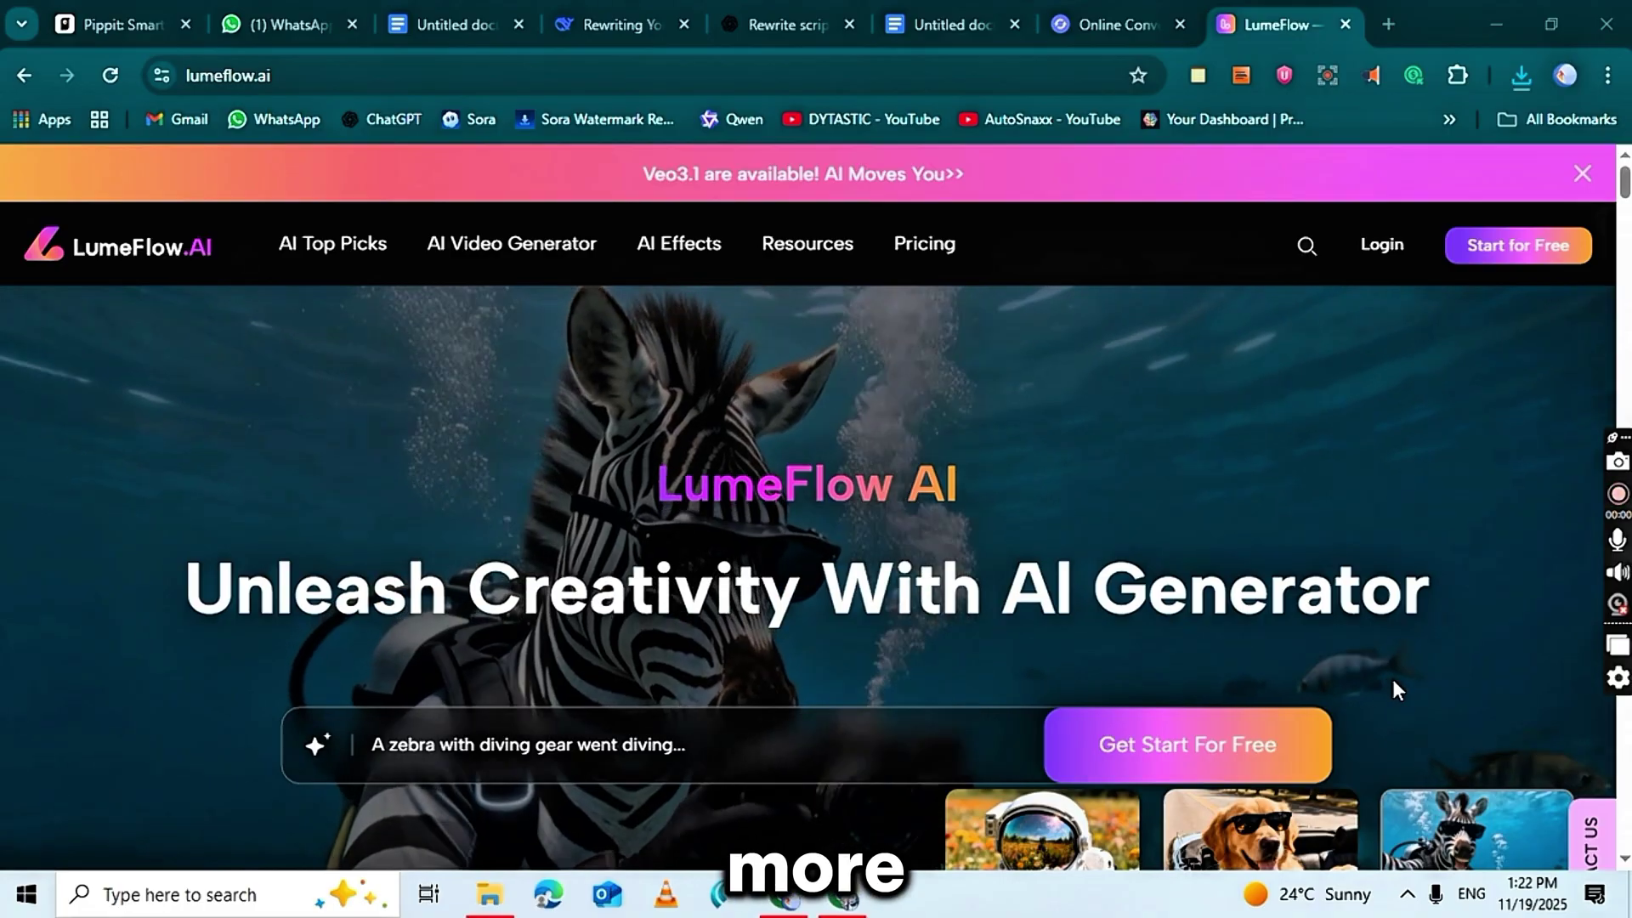
scroll(1394, 689, "down", 1)
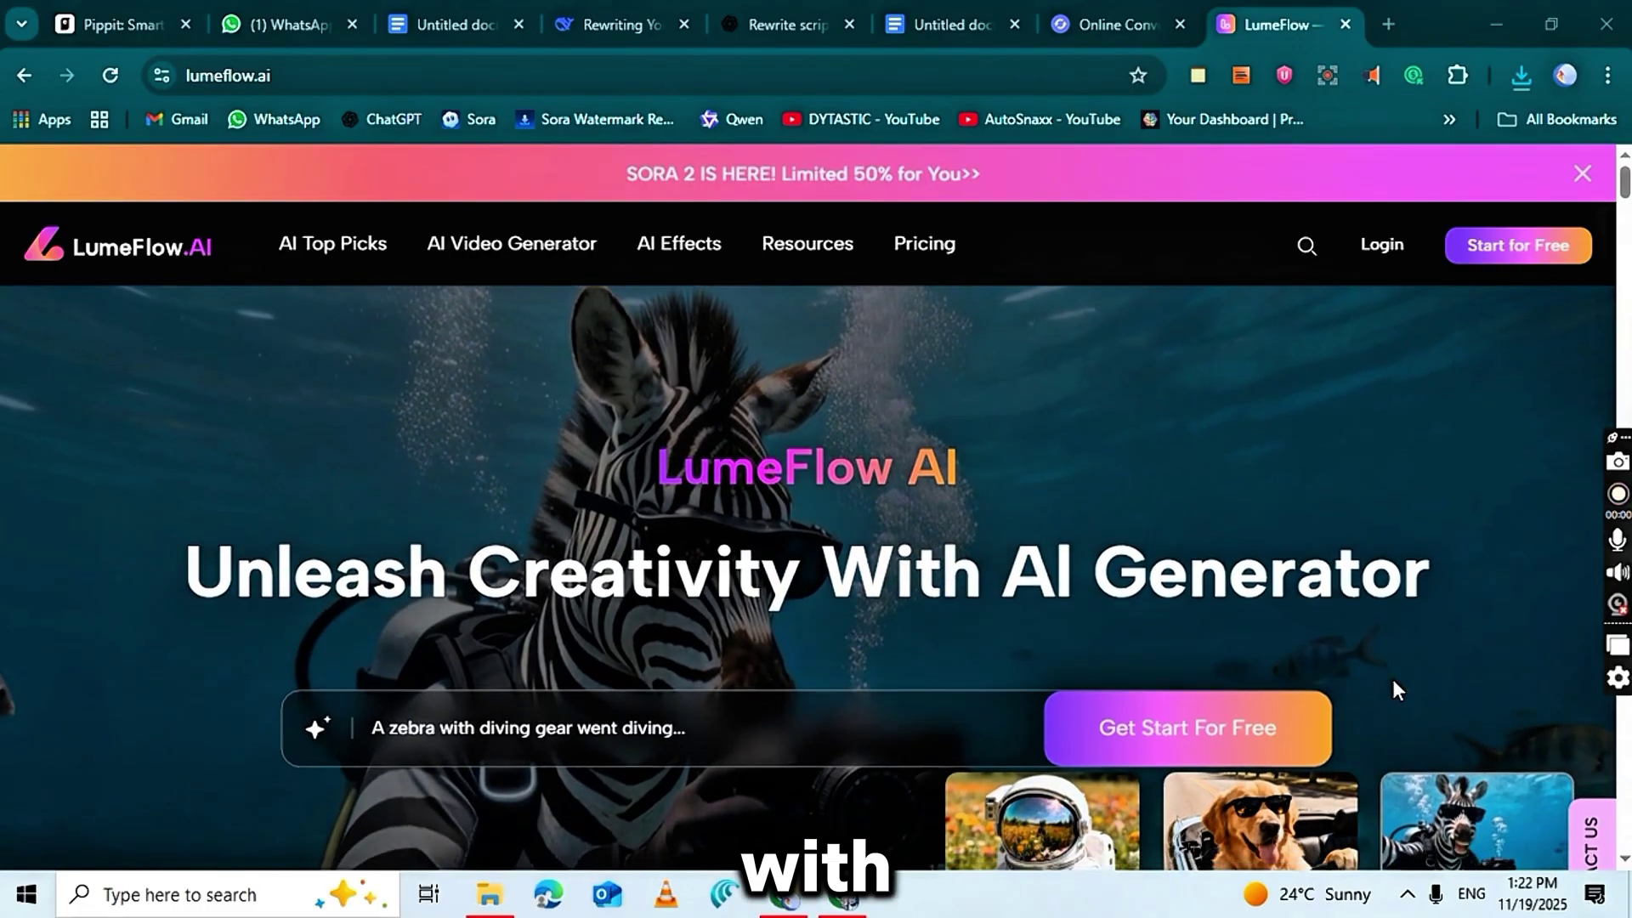
scroll(1394, 689, "down", 5)
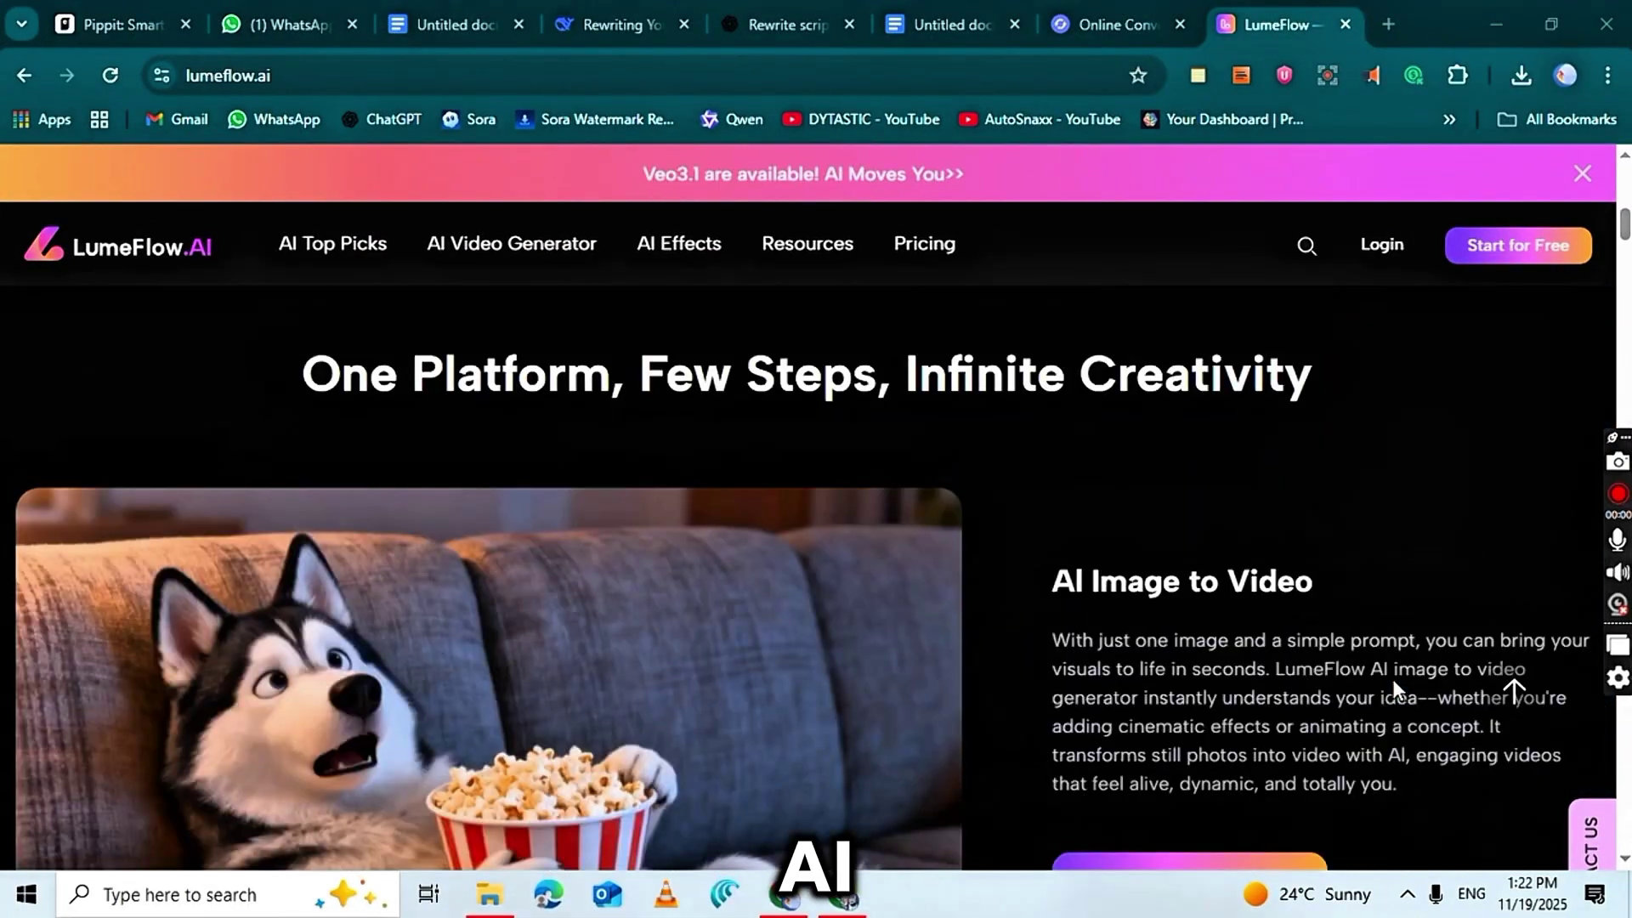
scroll(1392, 678, "down", 8)
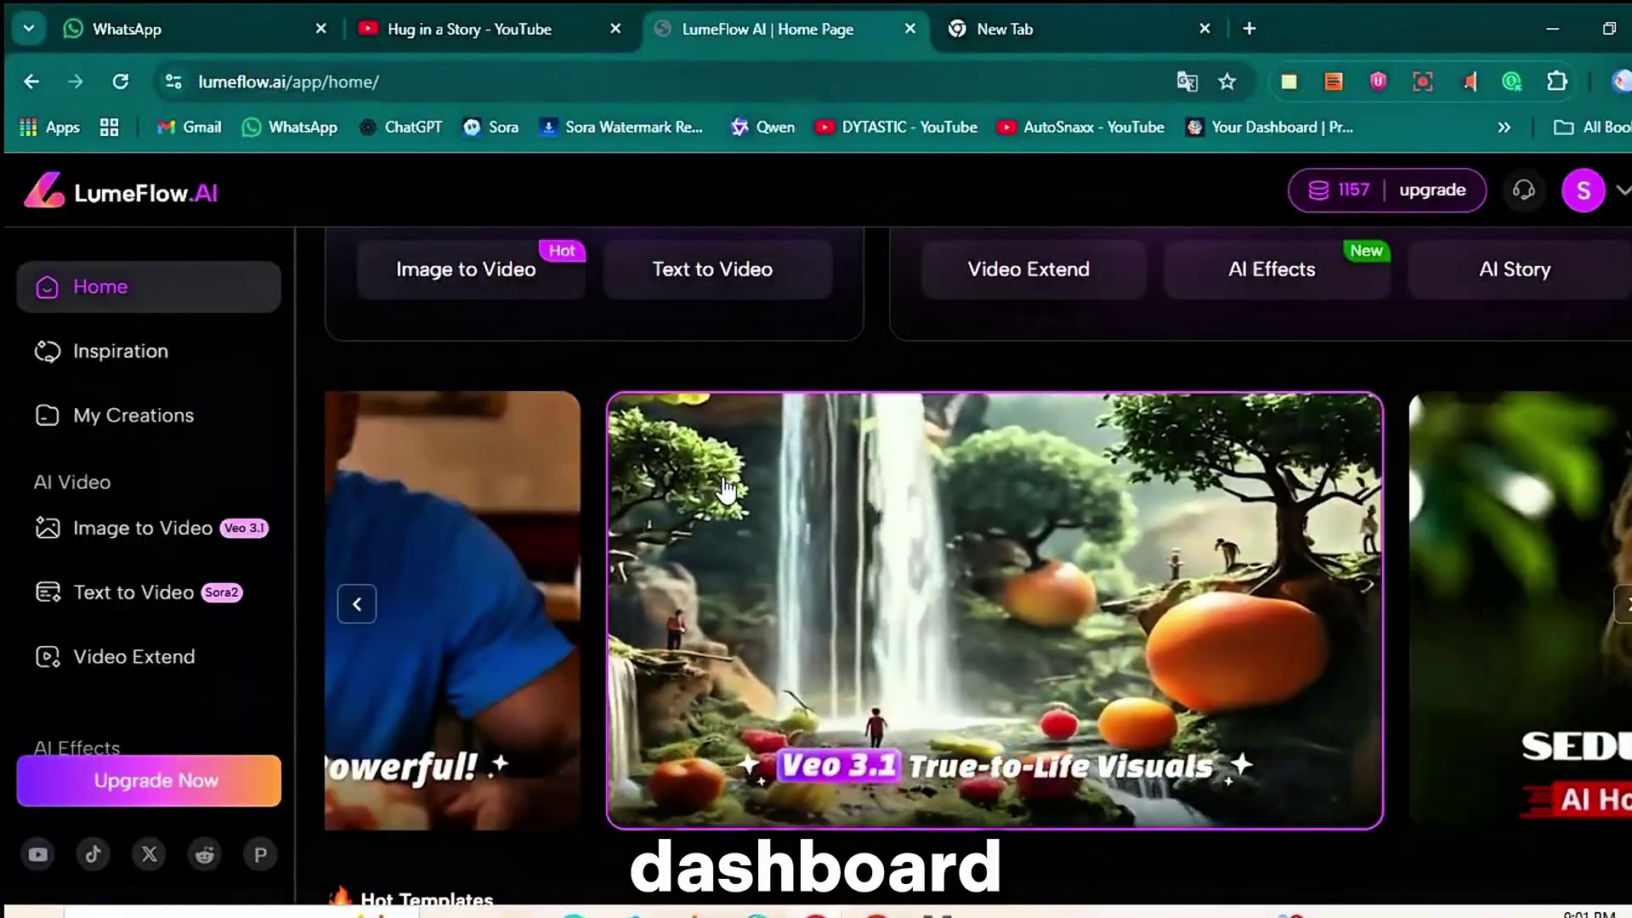
Open Image to Video and choose Kling 1.6 as the video model.
scroll(727, 491, "up", 3)
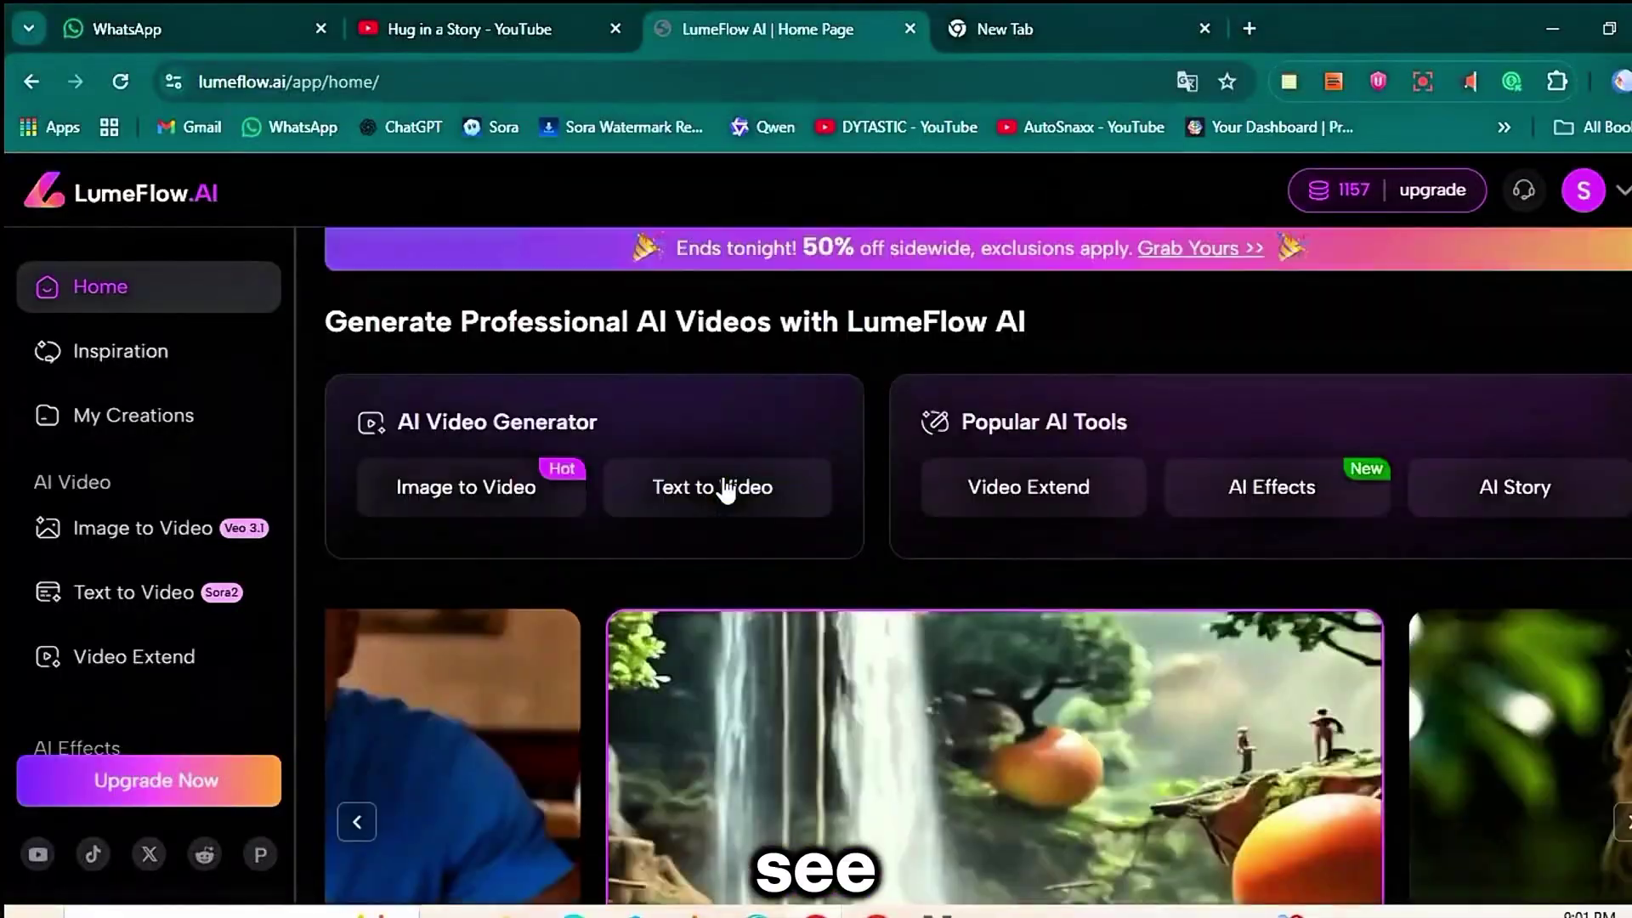
scroll(725, 488, "down", 2)
scroll(725, 489, "up", 2)
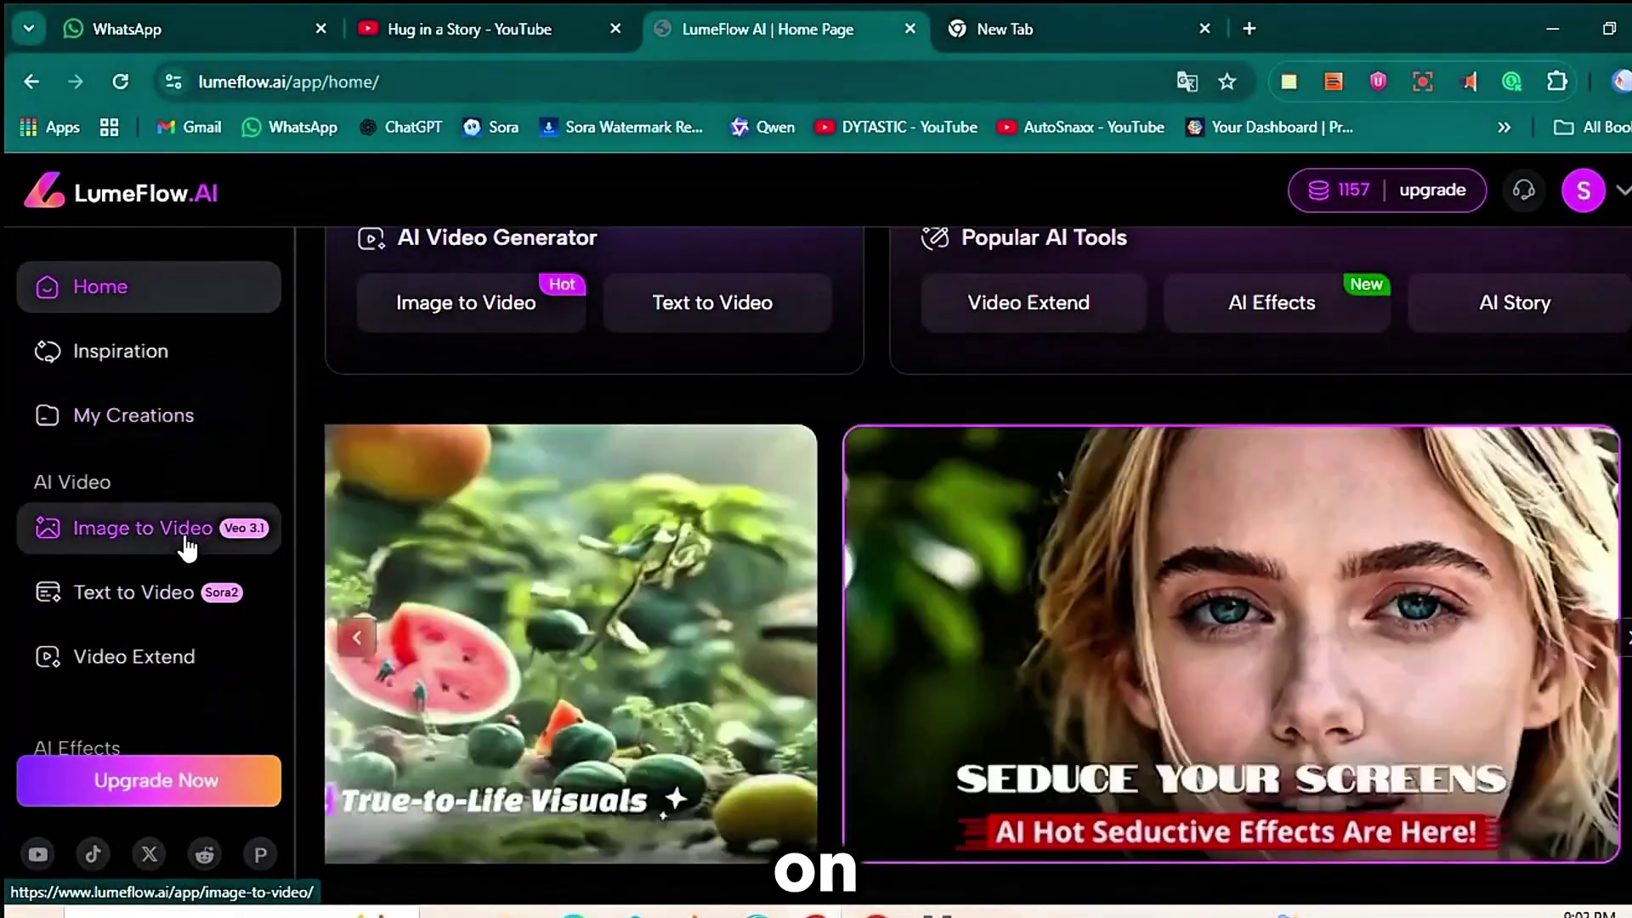
left_click(174, 549)
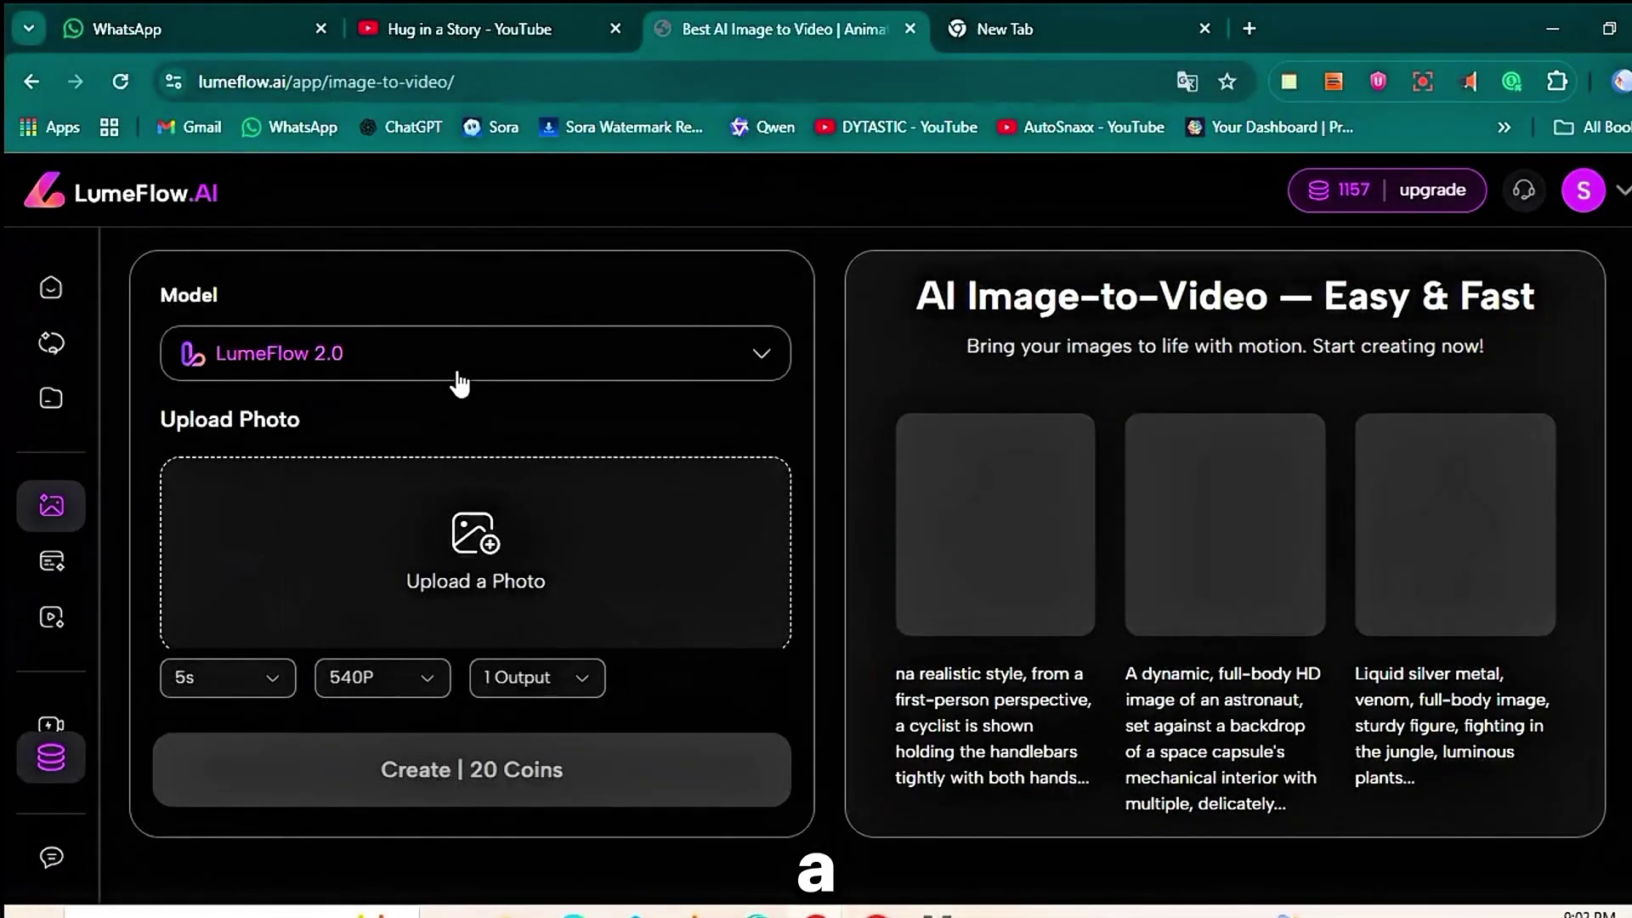
left_click(457, 371)
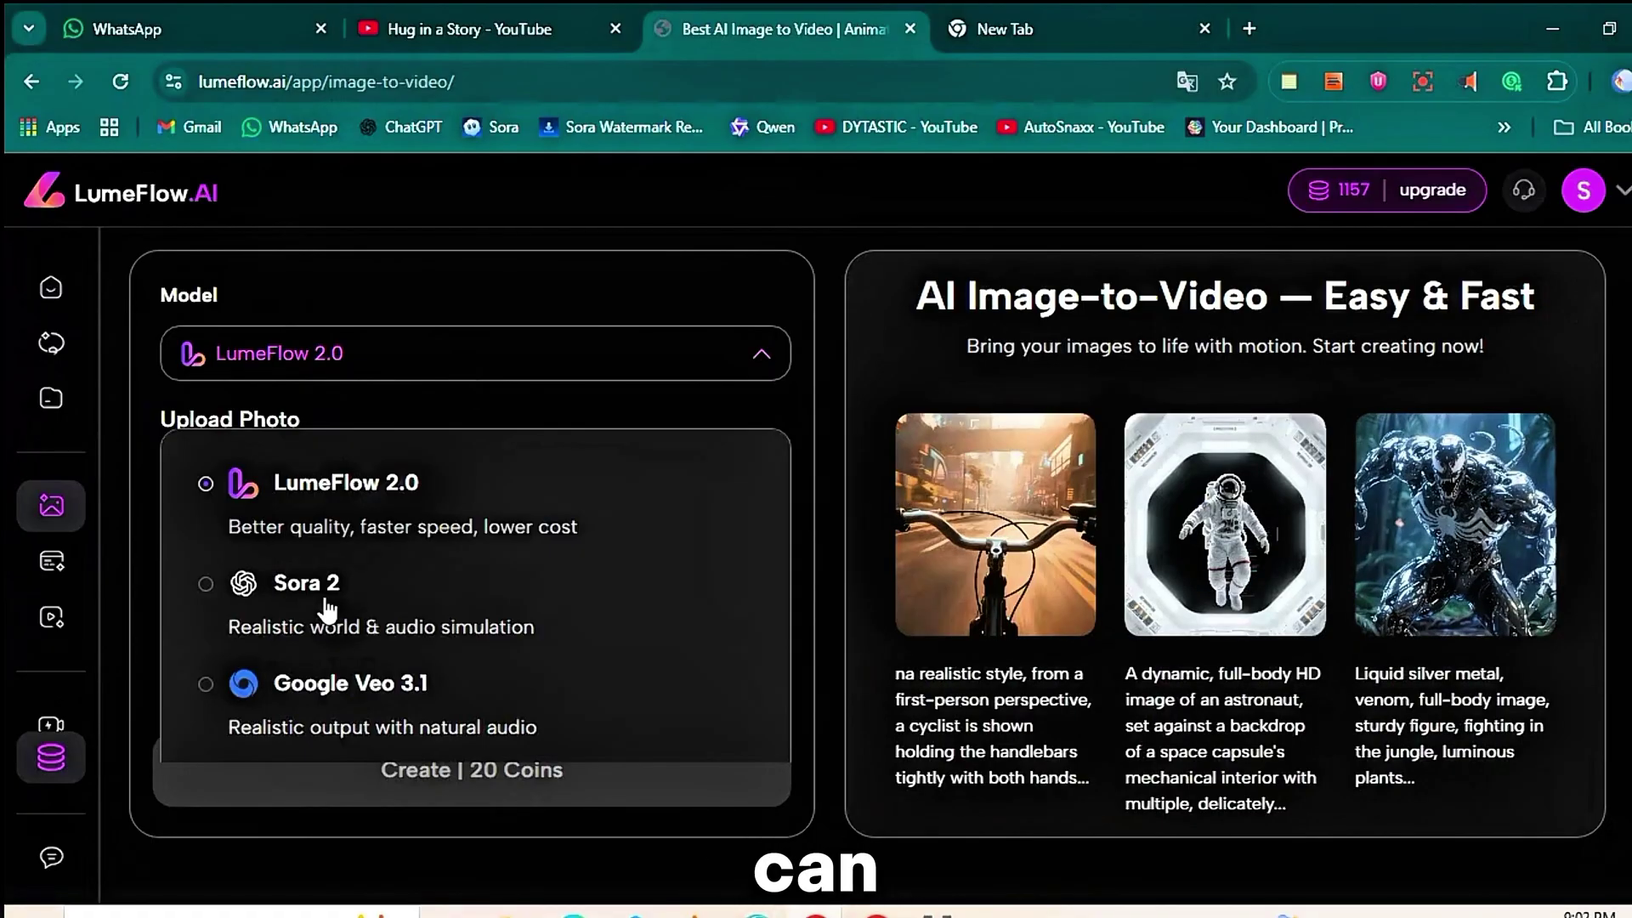
scroll(327, 608, "down", 3)
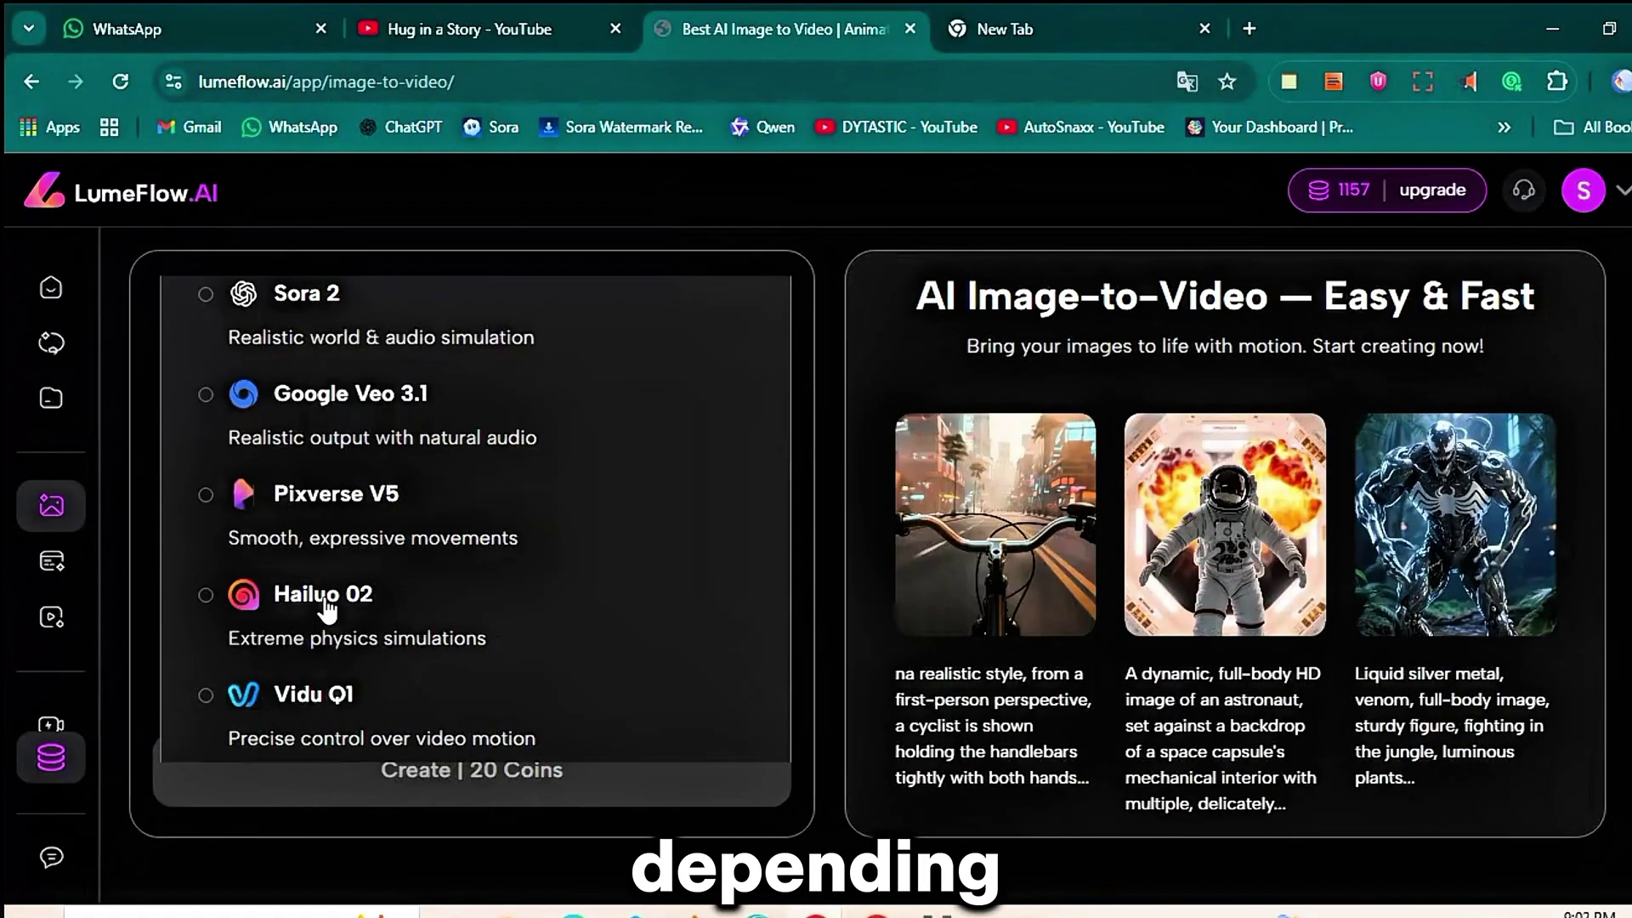
scroll(327, 608, "down", 3)
scroll(328, 608, "down", 2)
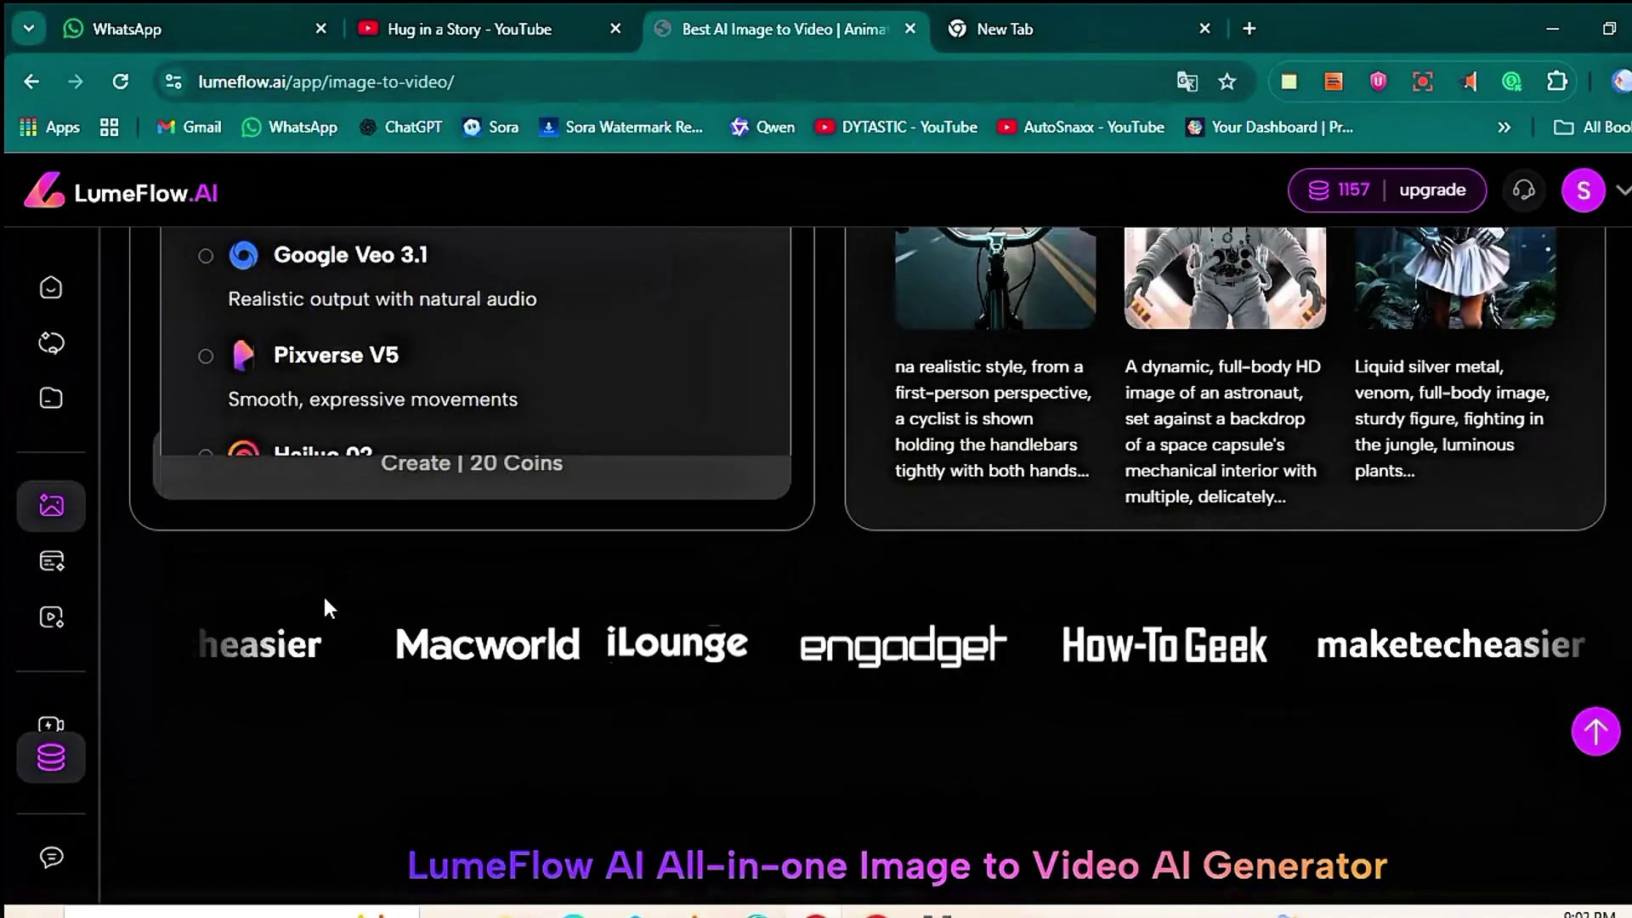
scroll(324, 597, "up", 3)
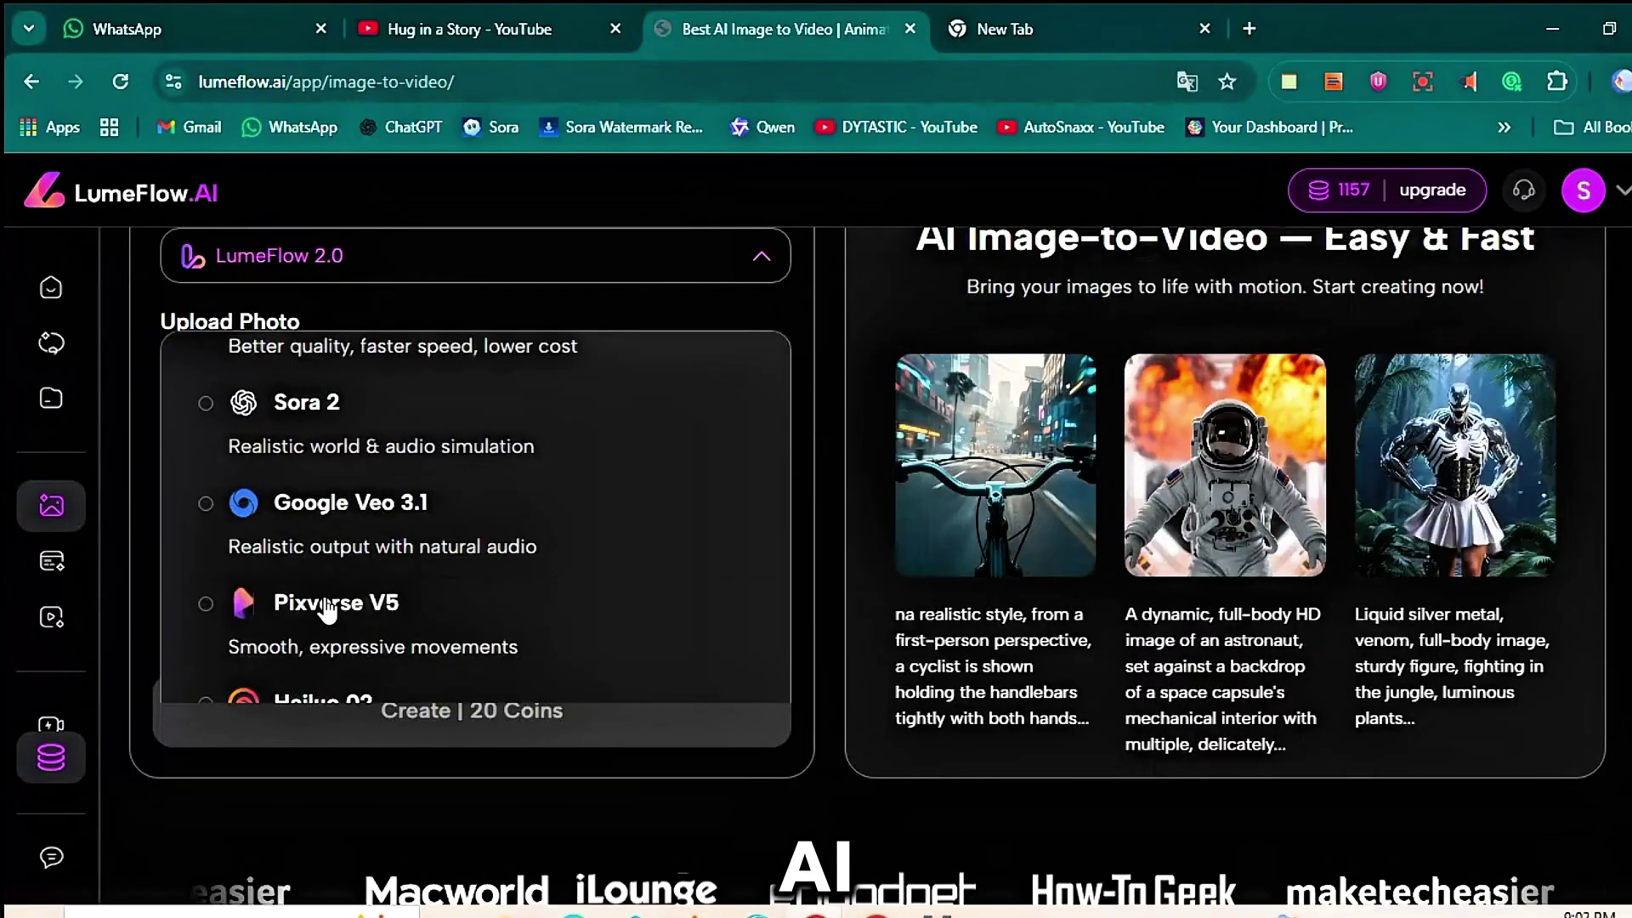
scroll(327, 608, "up", 1)
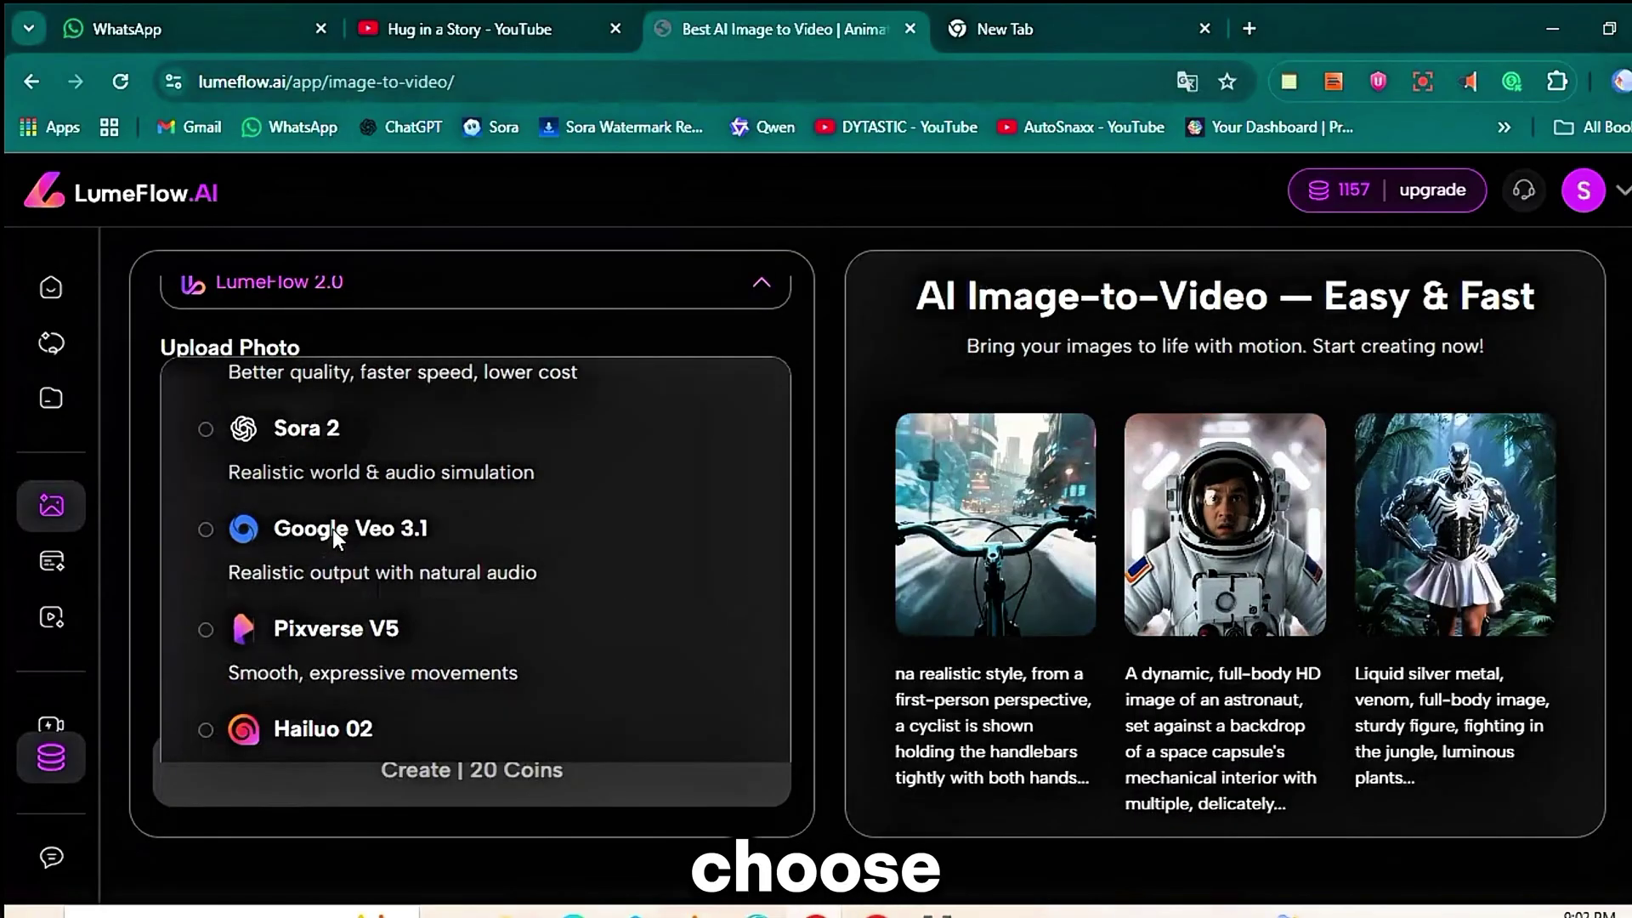
scroll(333, 529, "down", 2)
left_click(340, 527)
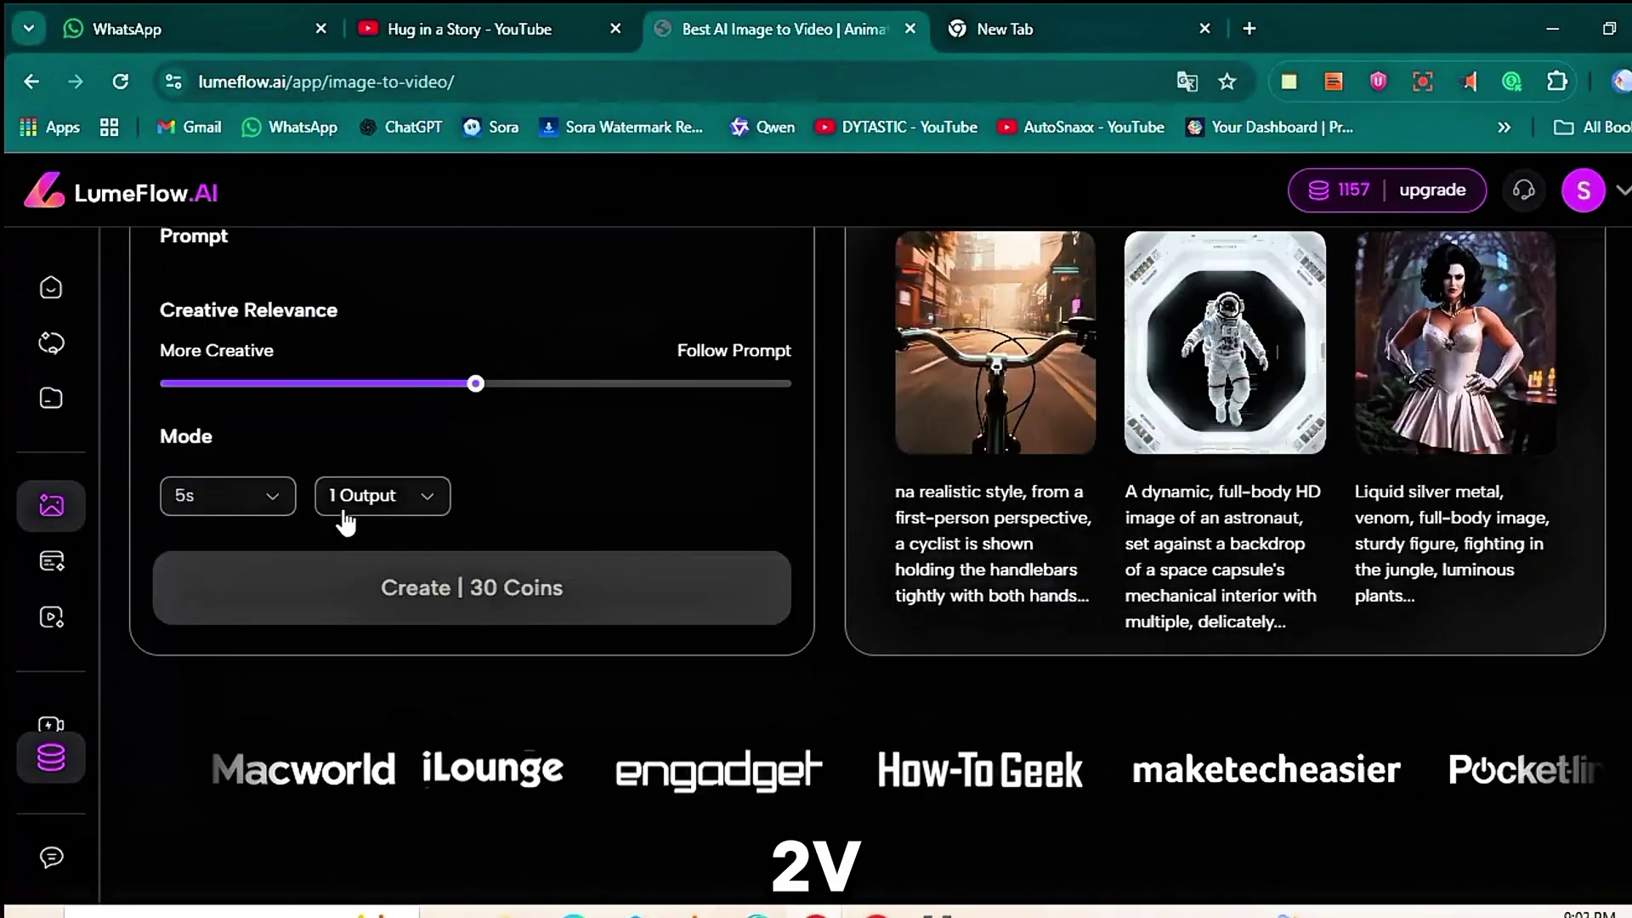
Reopen the video model list and browse the available models.
scroll(344, 518, "up", 2)
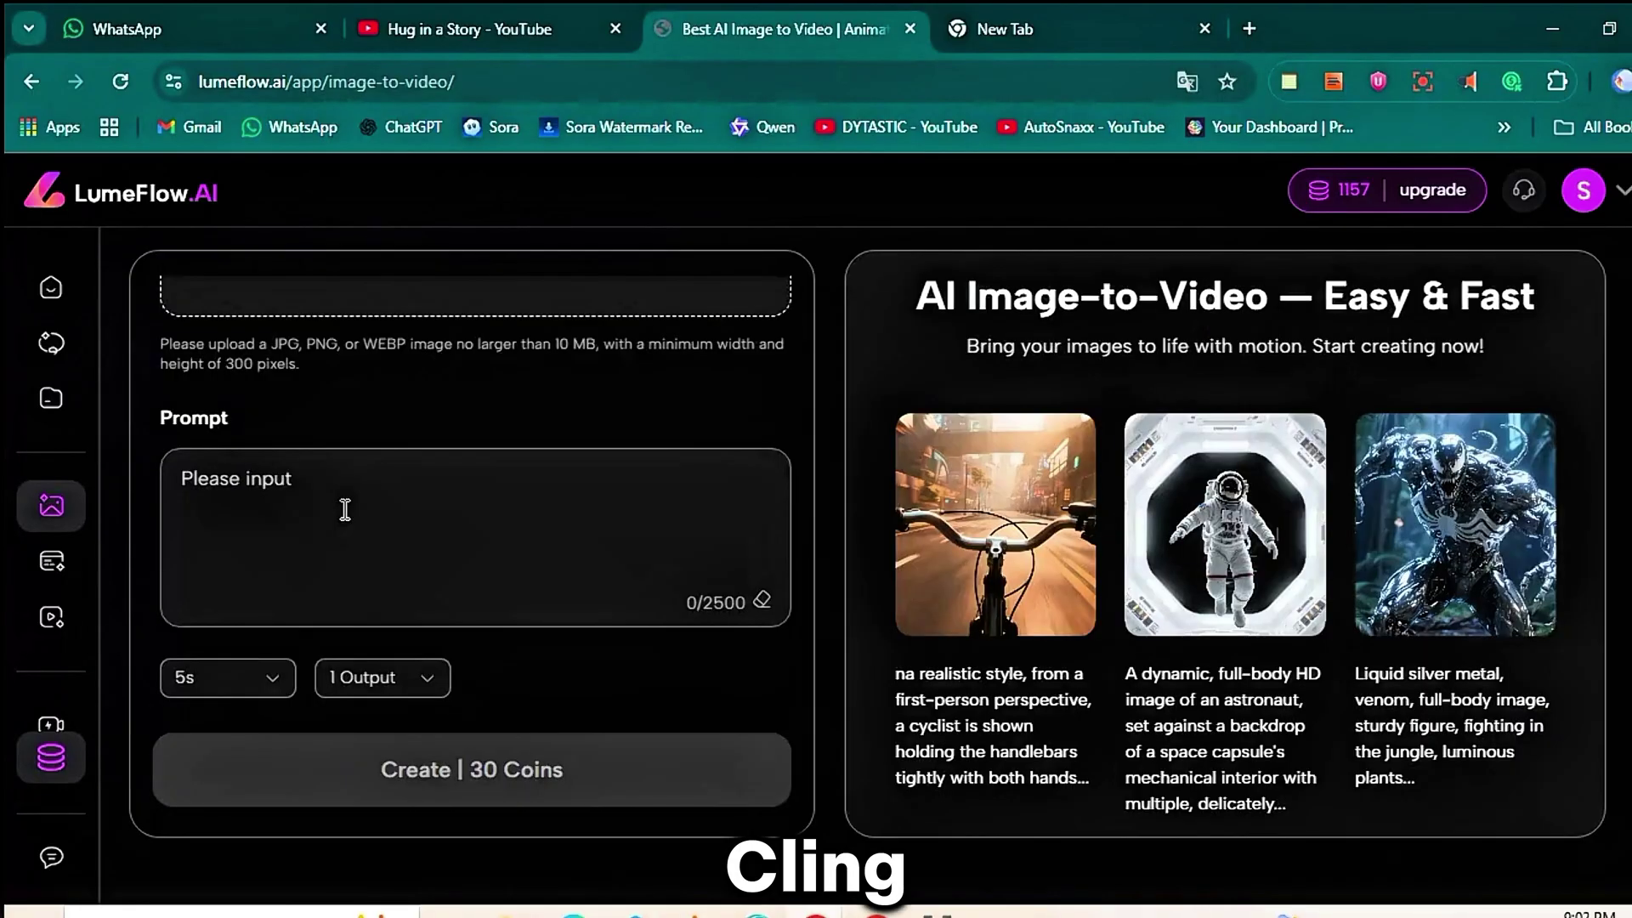
scroll(344, 514, "up", 3)
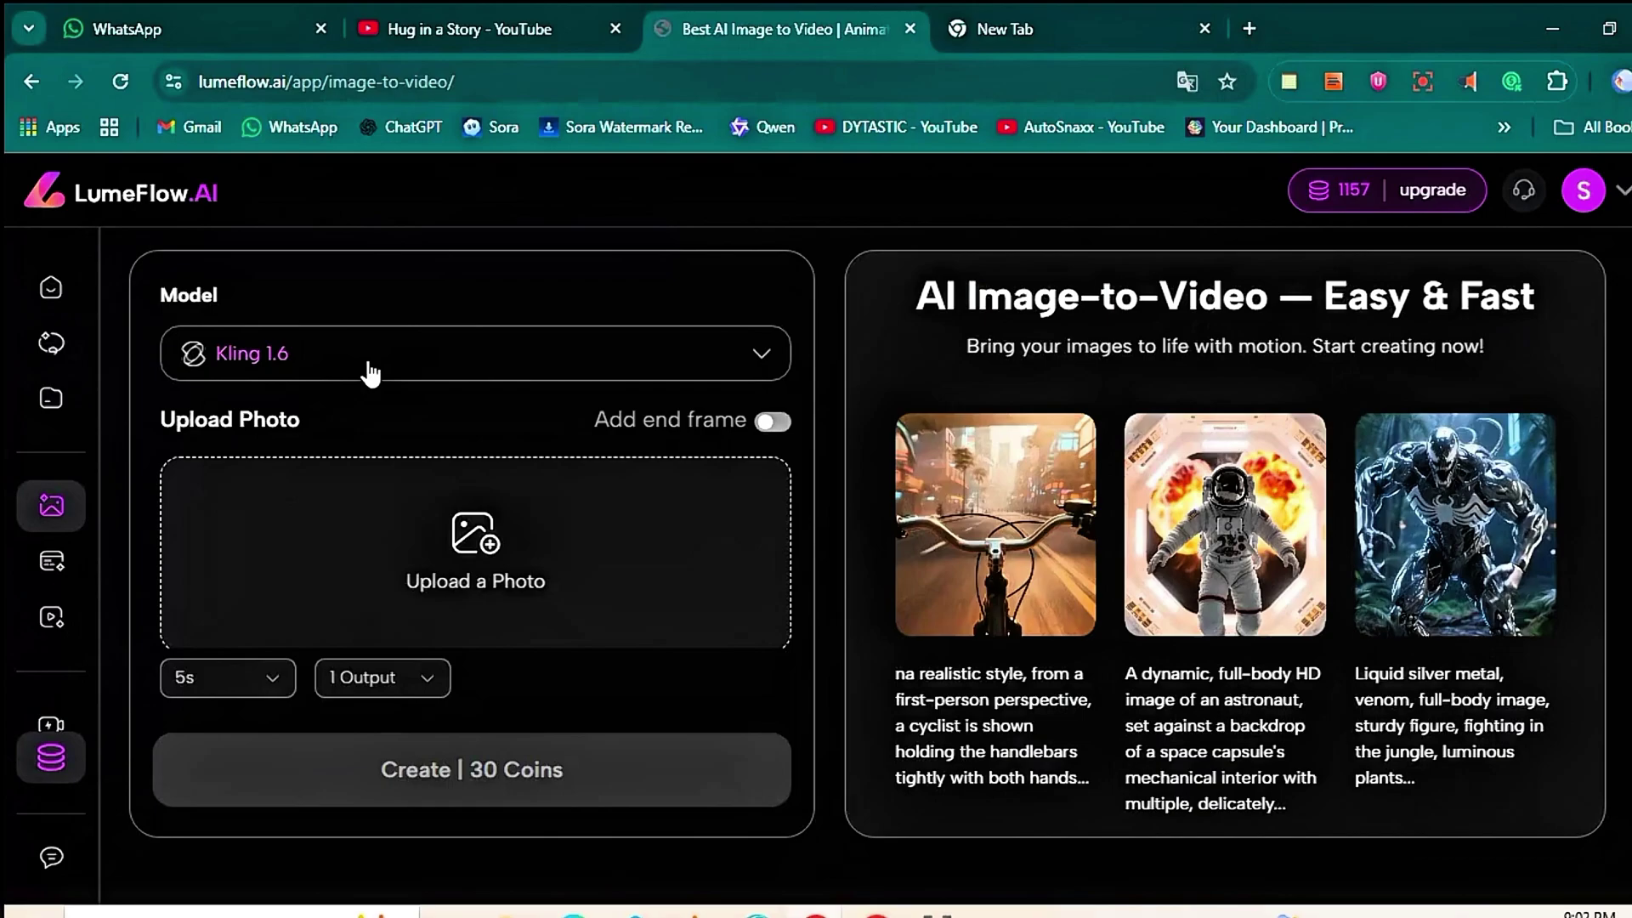
left_click(371, 376)
scroll(378, 514, "up", 1)
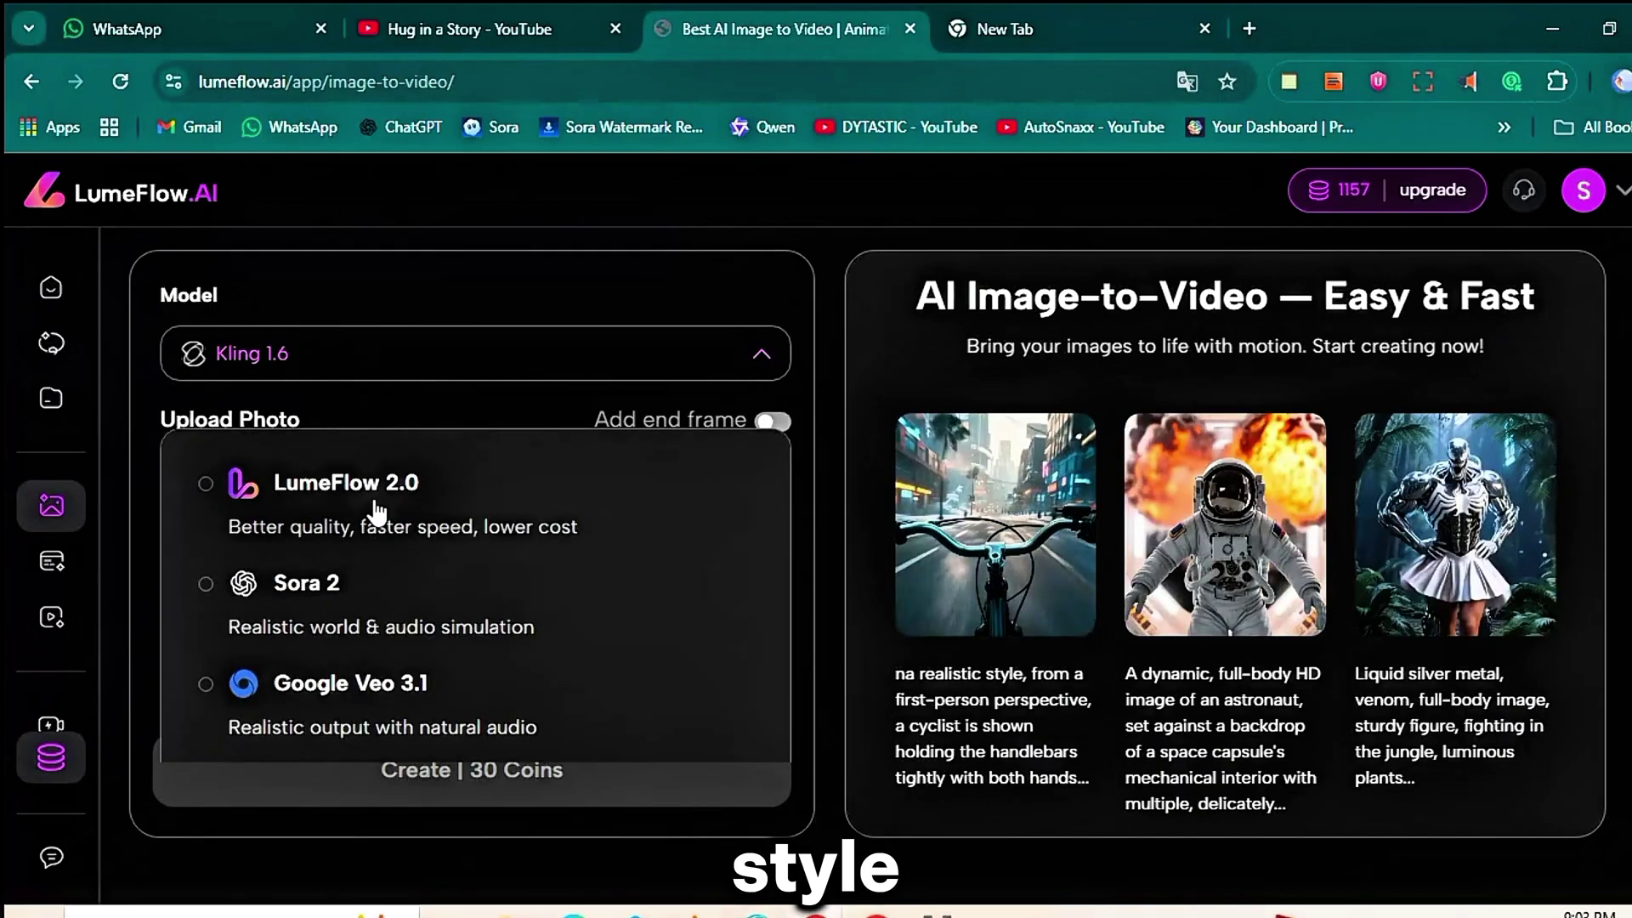
scroll(377, 514, "down", 1)
scroll(377, 510, "up", 1)
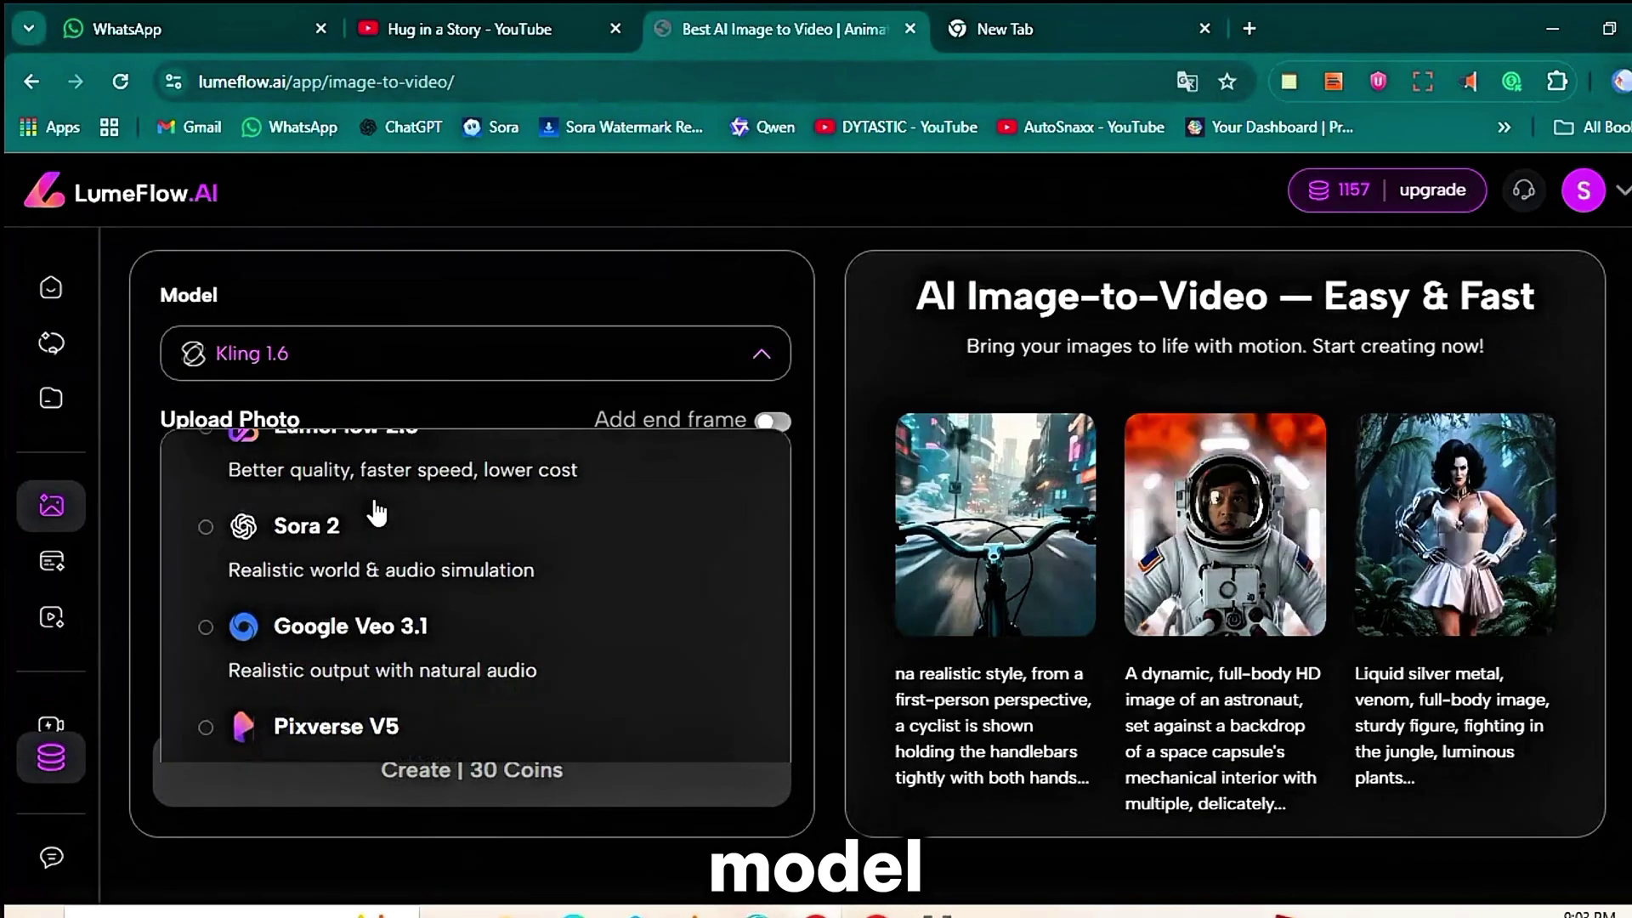
scroll(377, 514, "down", 1)
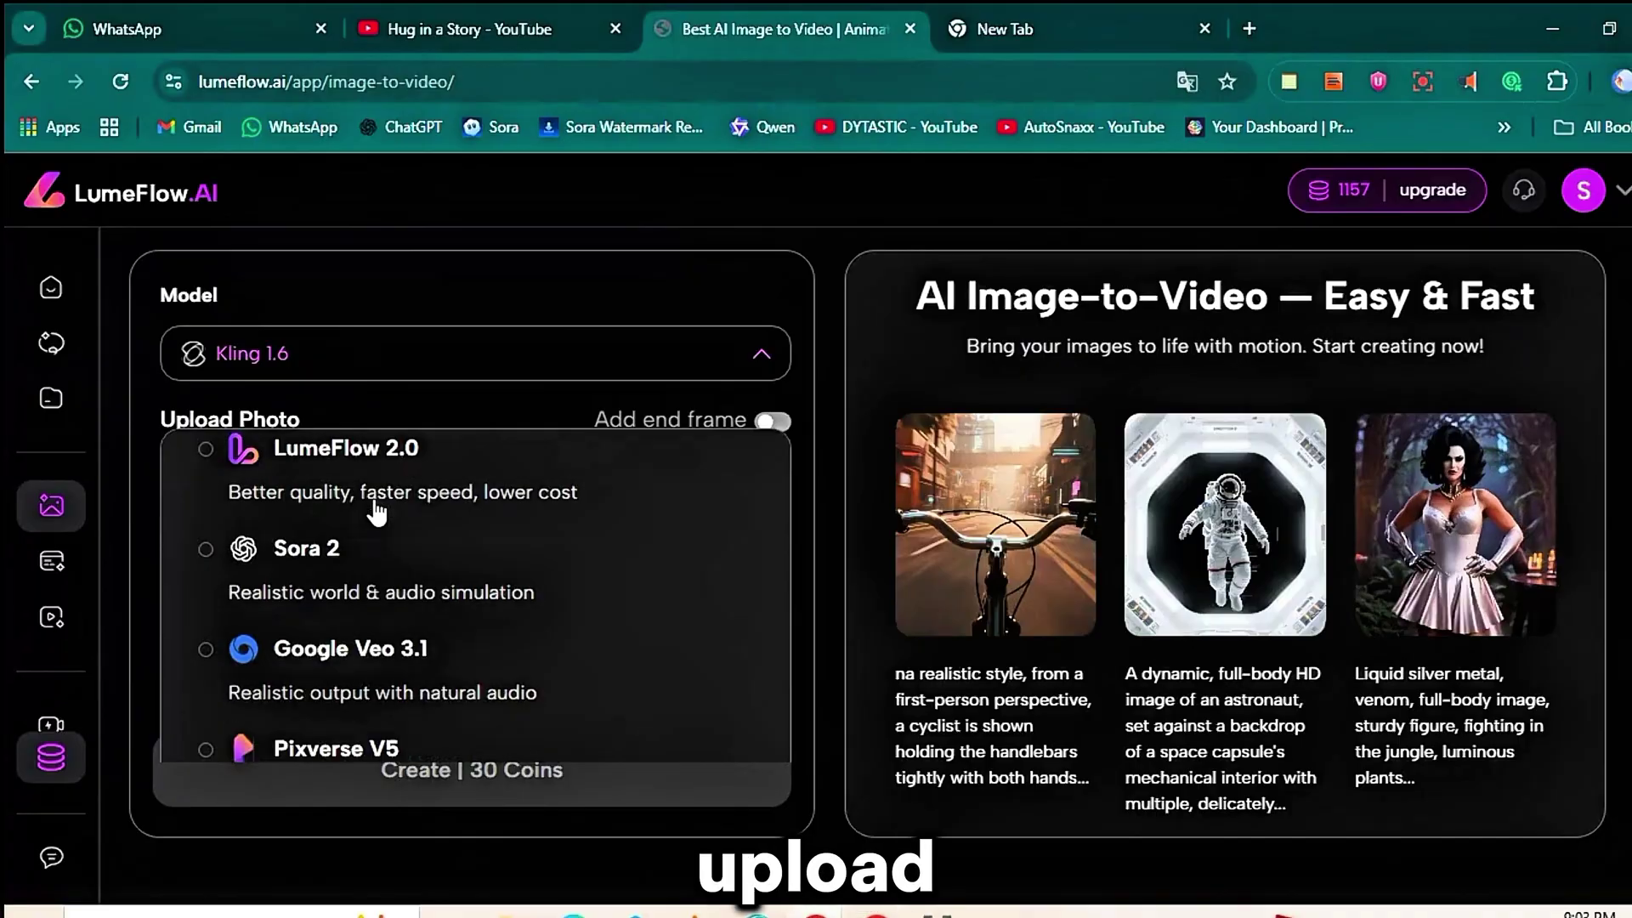
scroll(378, 513, "down", 1)
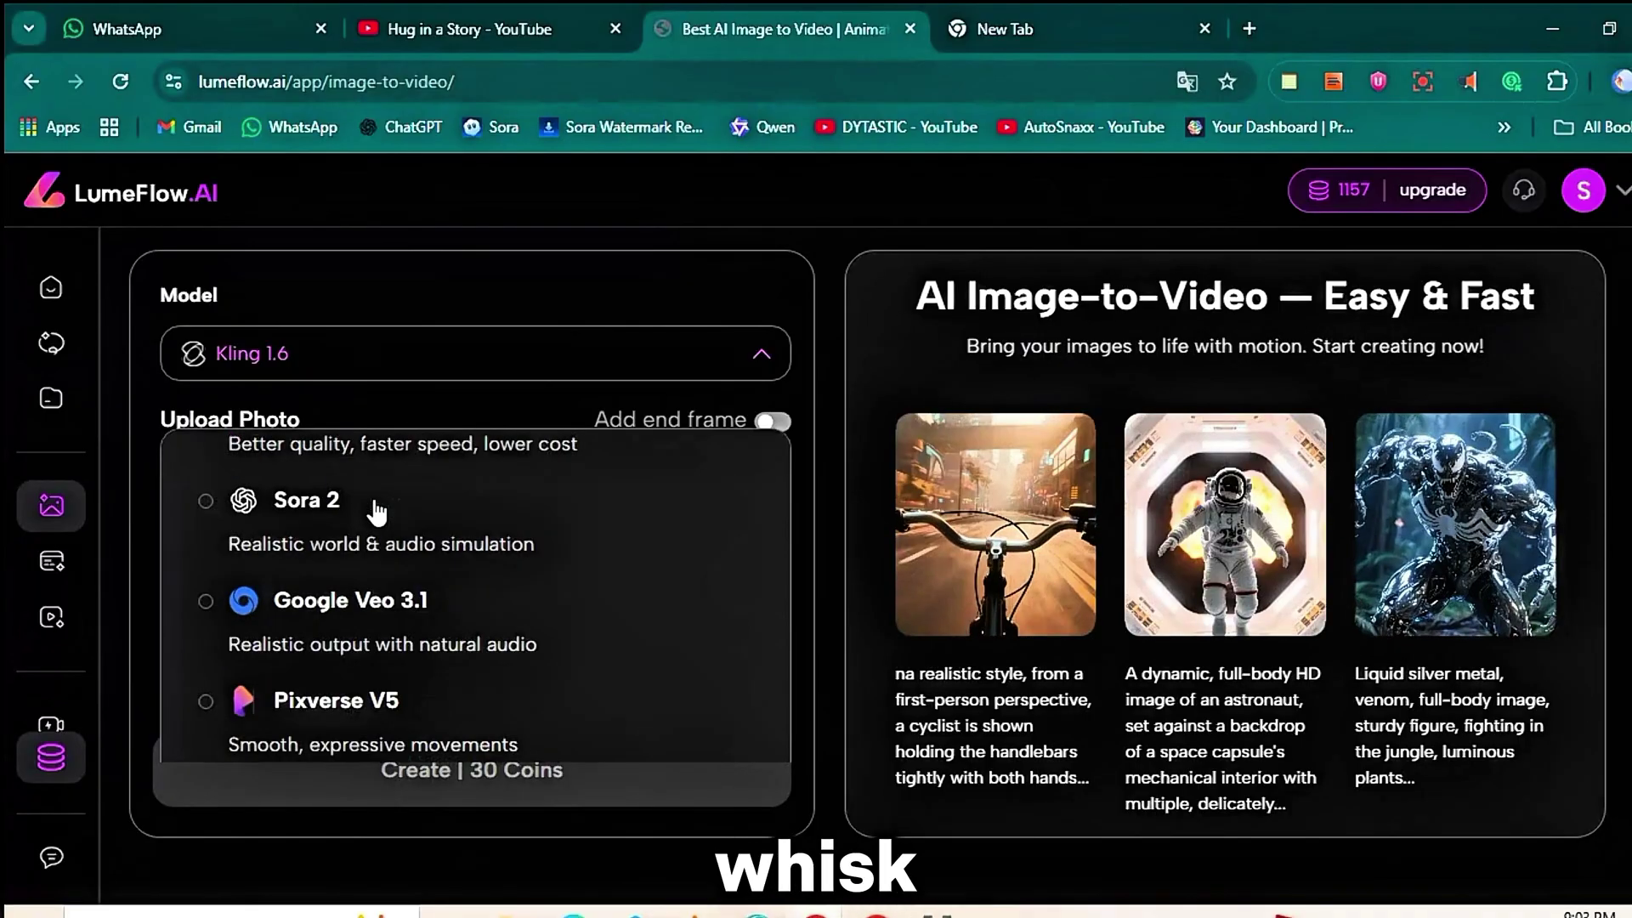
scroll(376, 512, "down", 3)
scroll(376, 512, "up", 3)
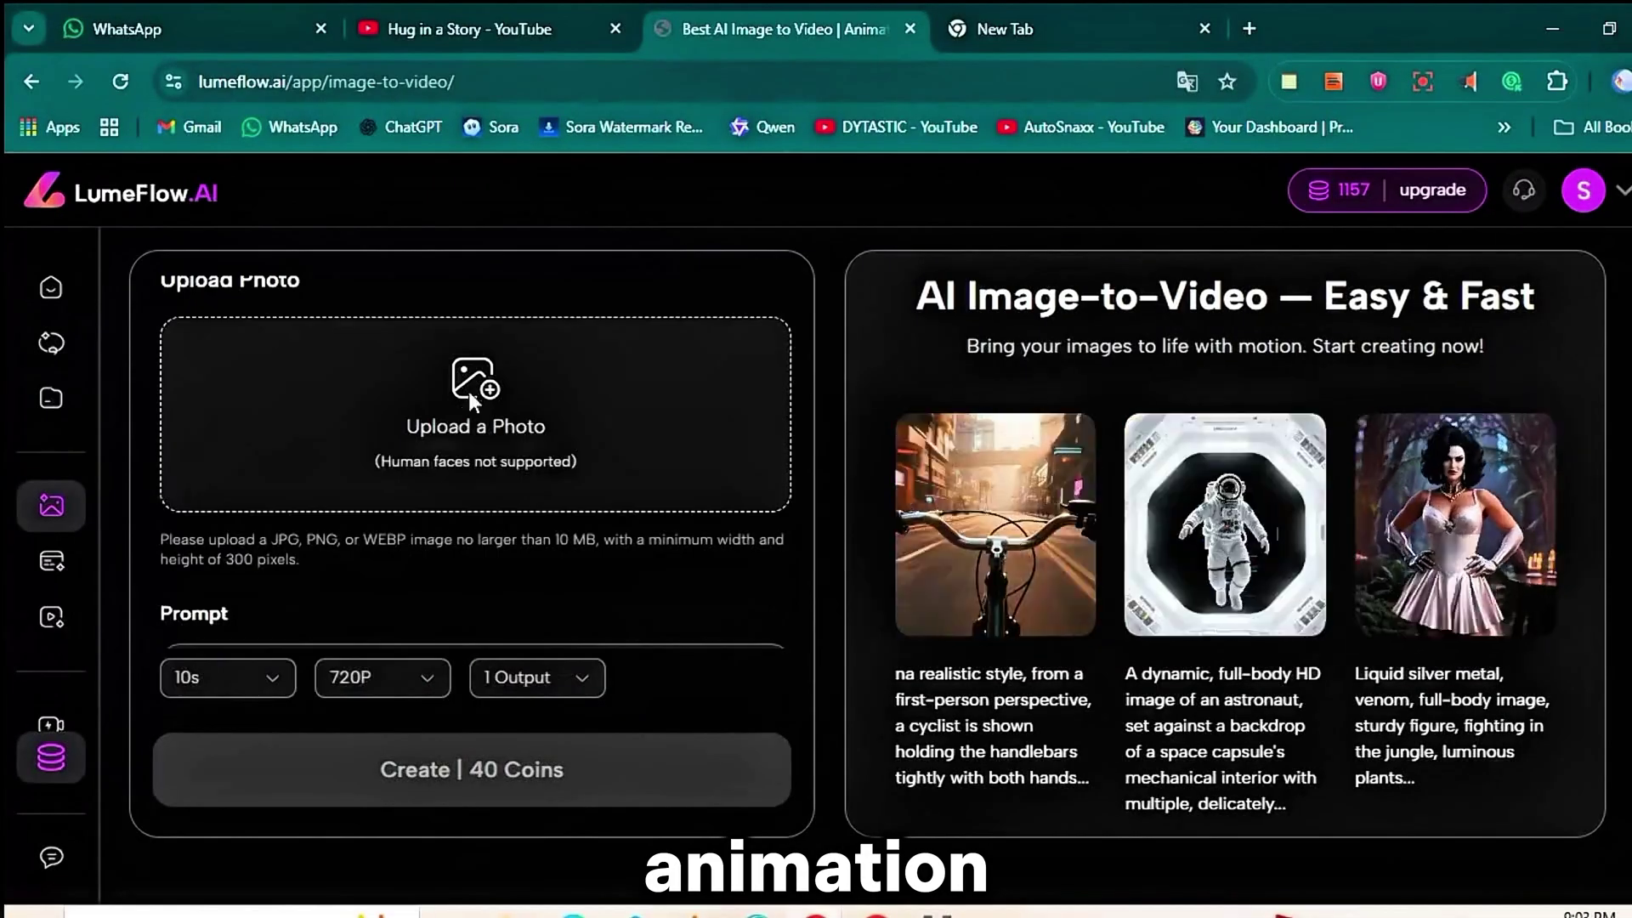
Upload the last Whisk Labubu image from Downloads.
left_click(471, 398)
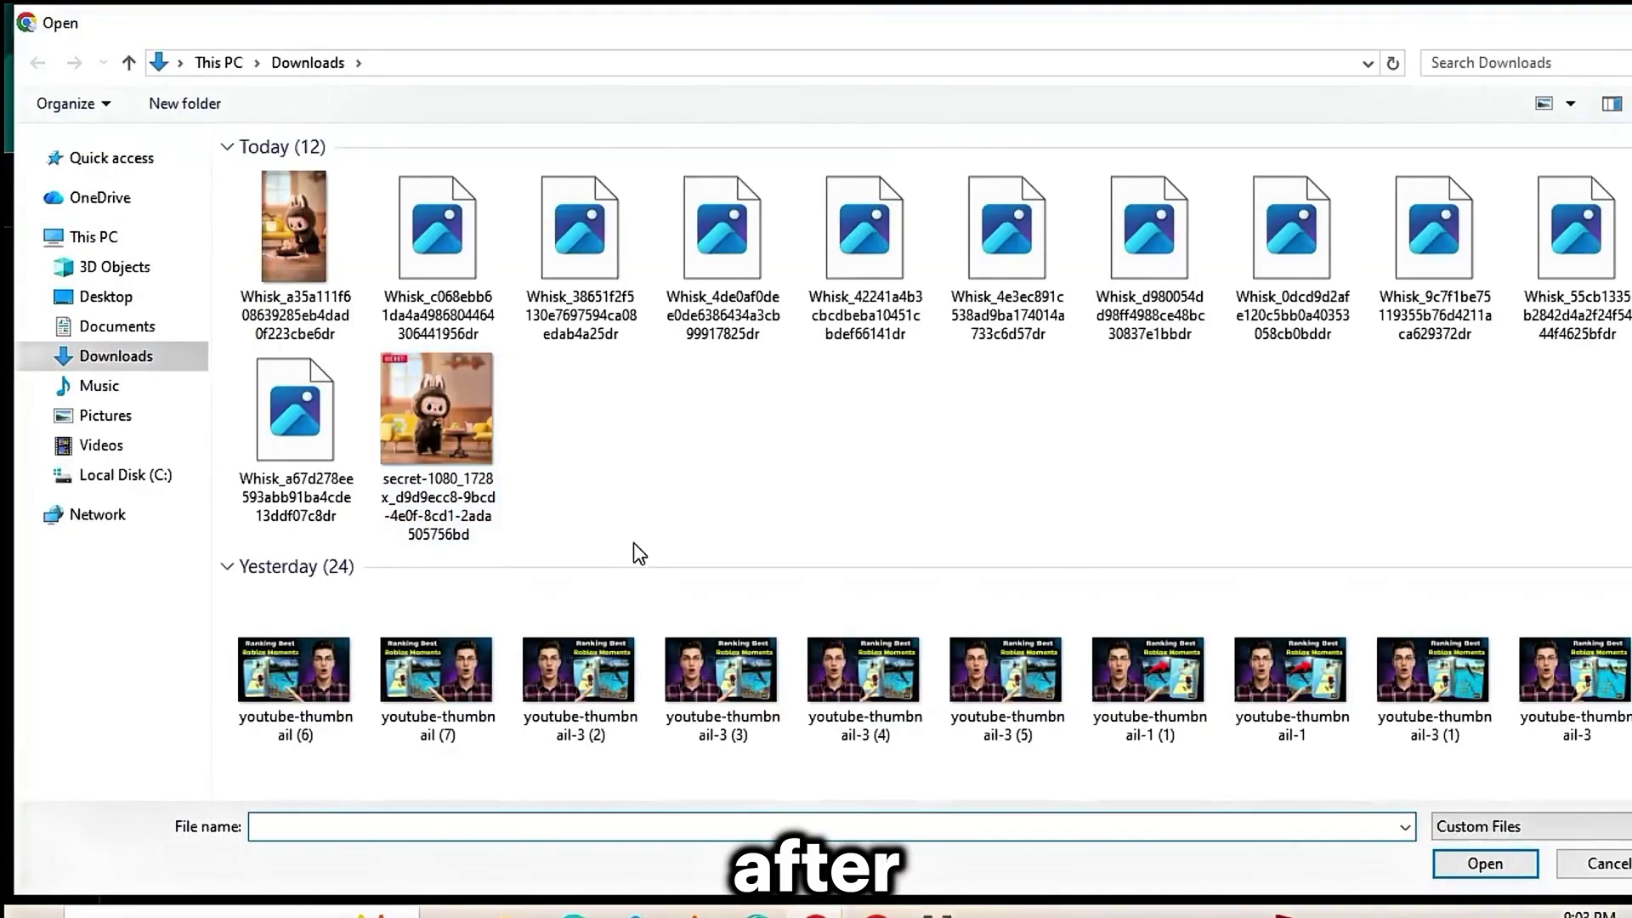
left_click(316, 465)
left_click(1485, 863)
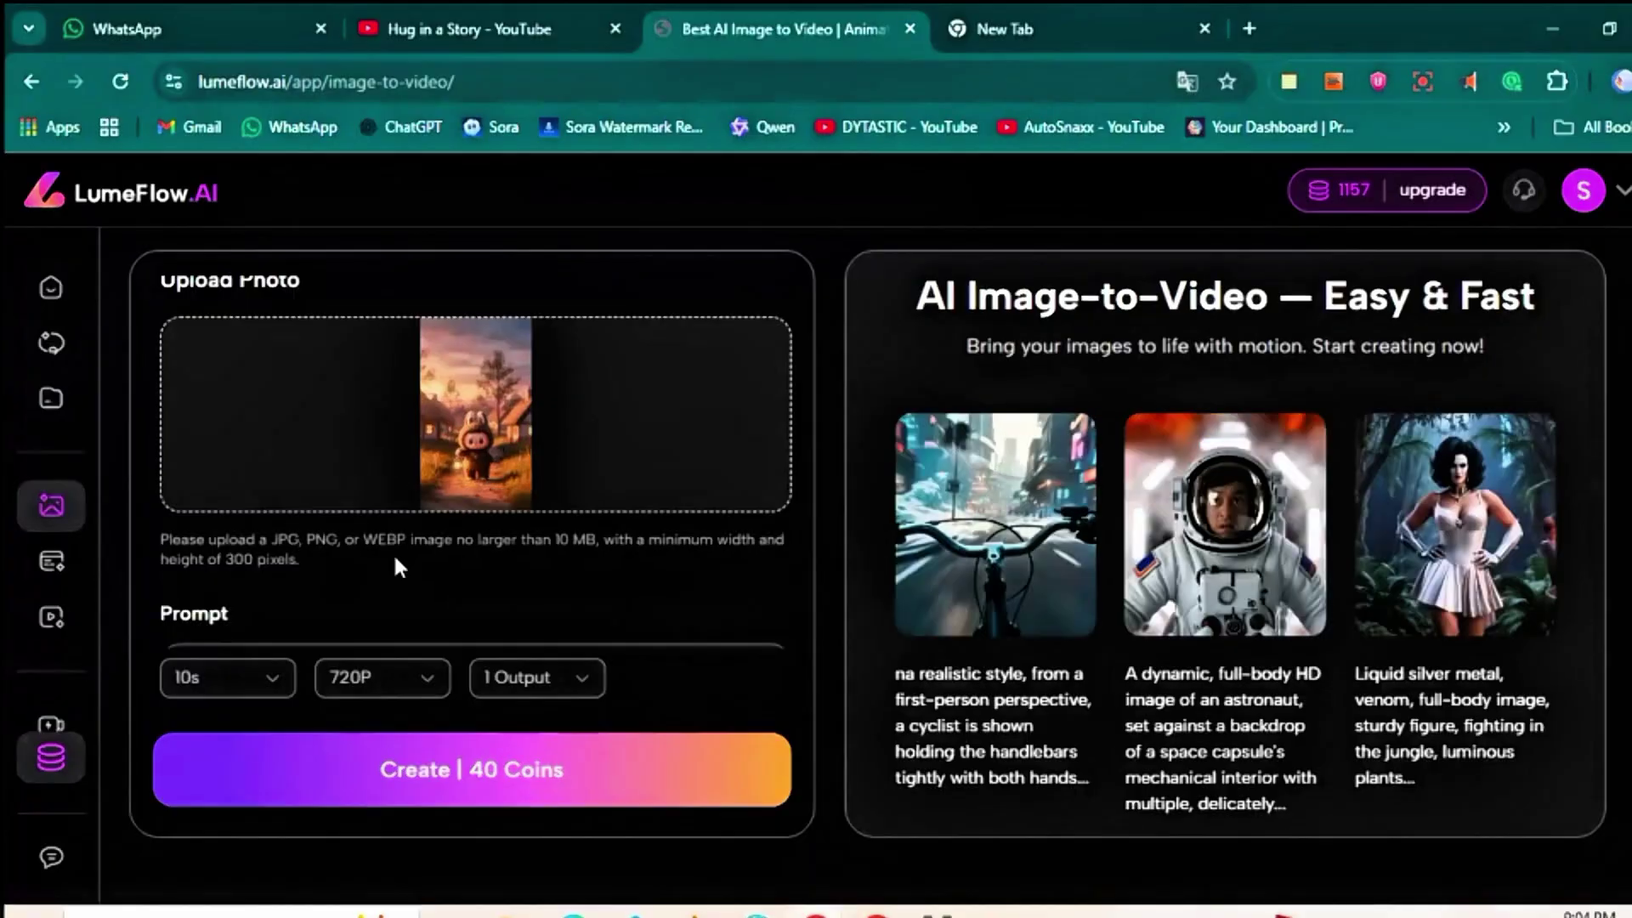
Copy the first shot's village-sunset video prompt and paste it into the prompt box.
scroll(393, 553, "down", 1)
left_click(286, 423)
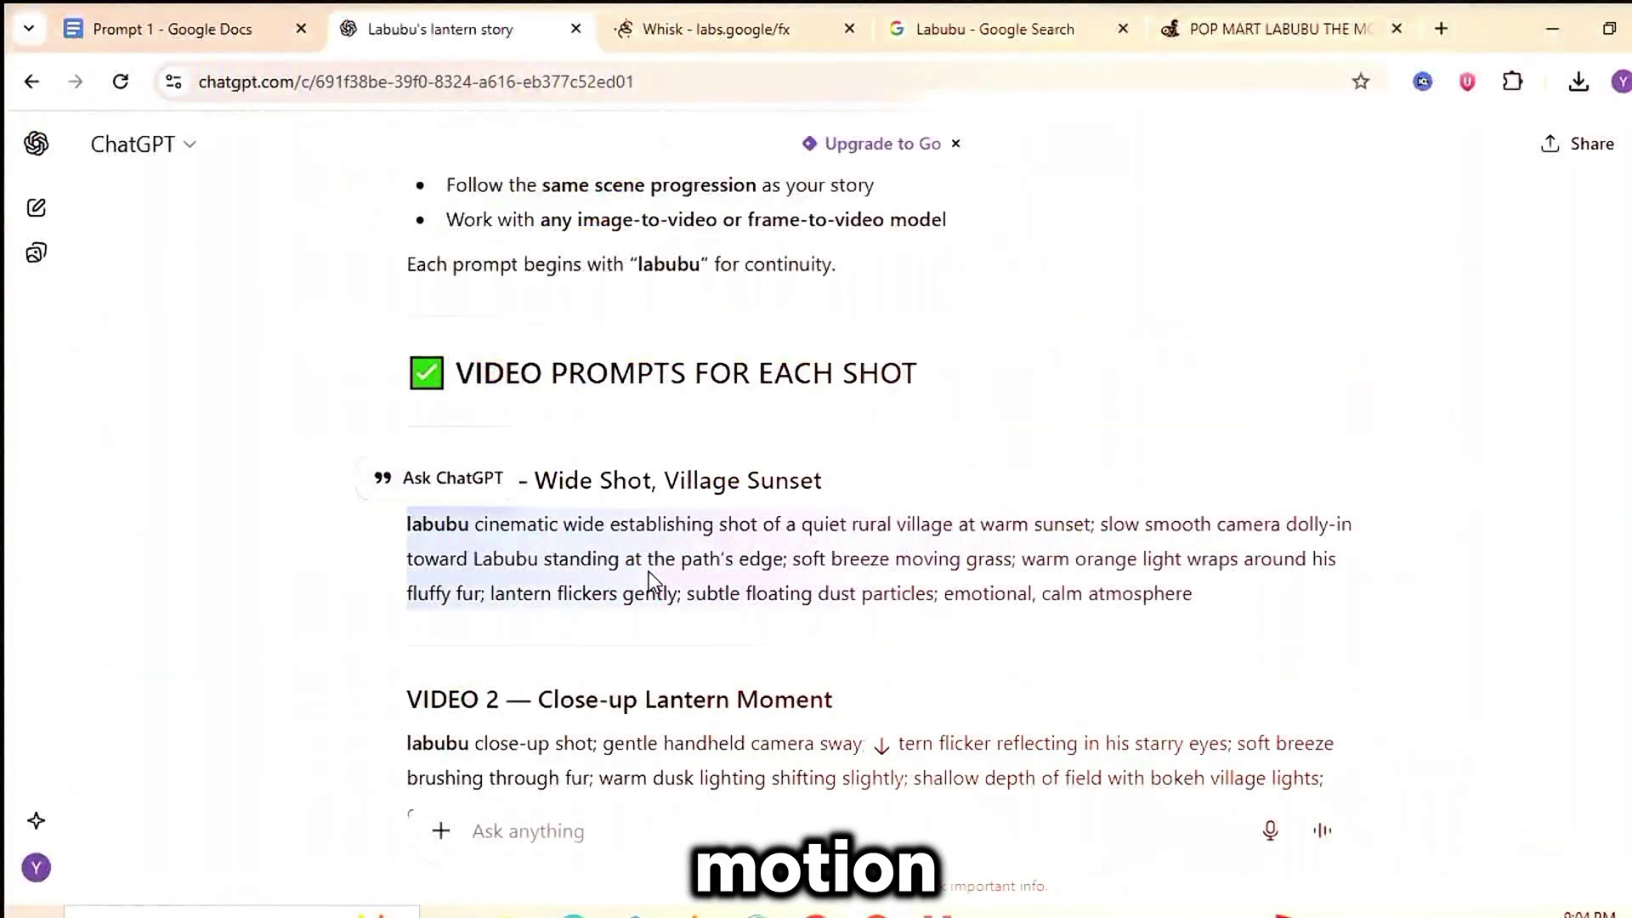
right_click(653, 580)
left_click(728, 608)
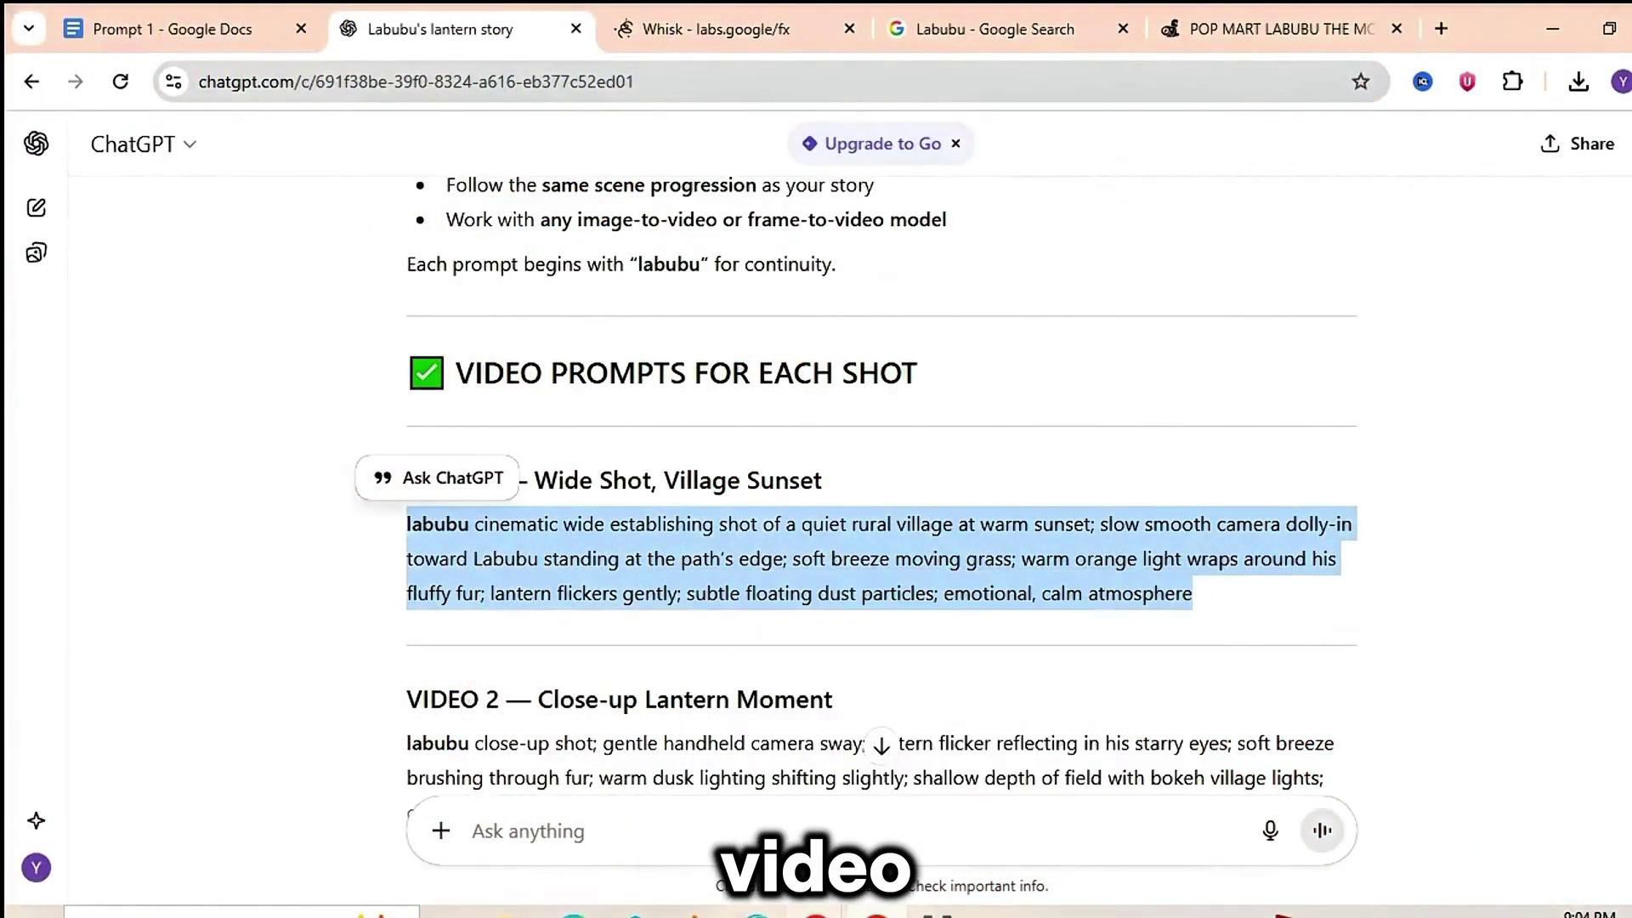
left_click(693, 807)
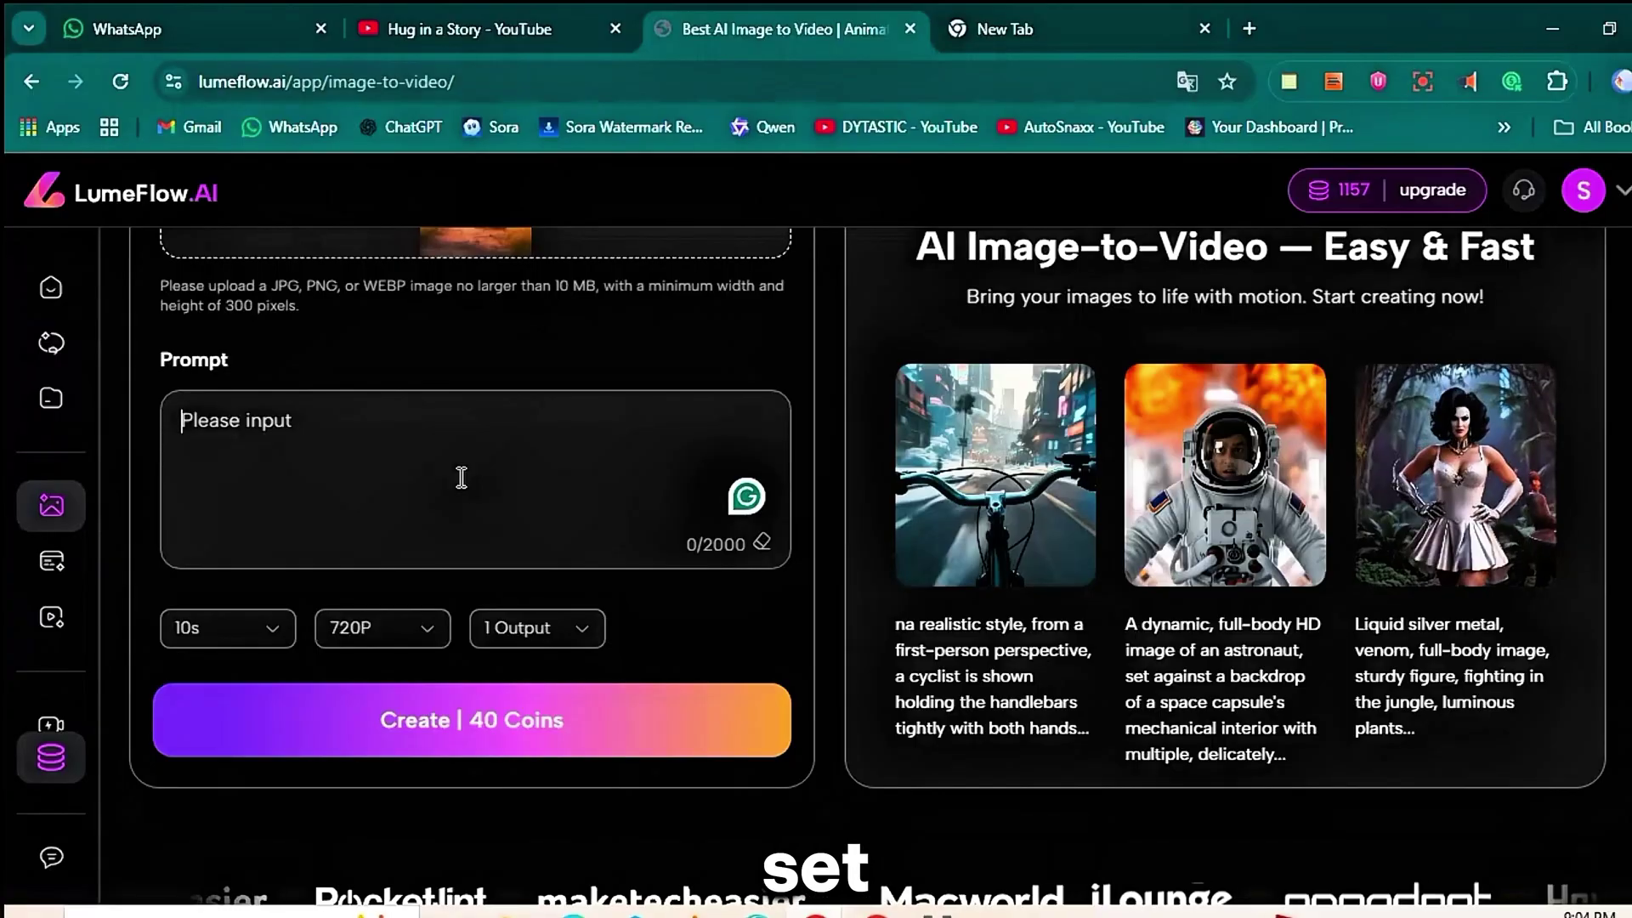
right_click(289, 466)
left_click(364, 625)
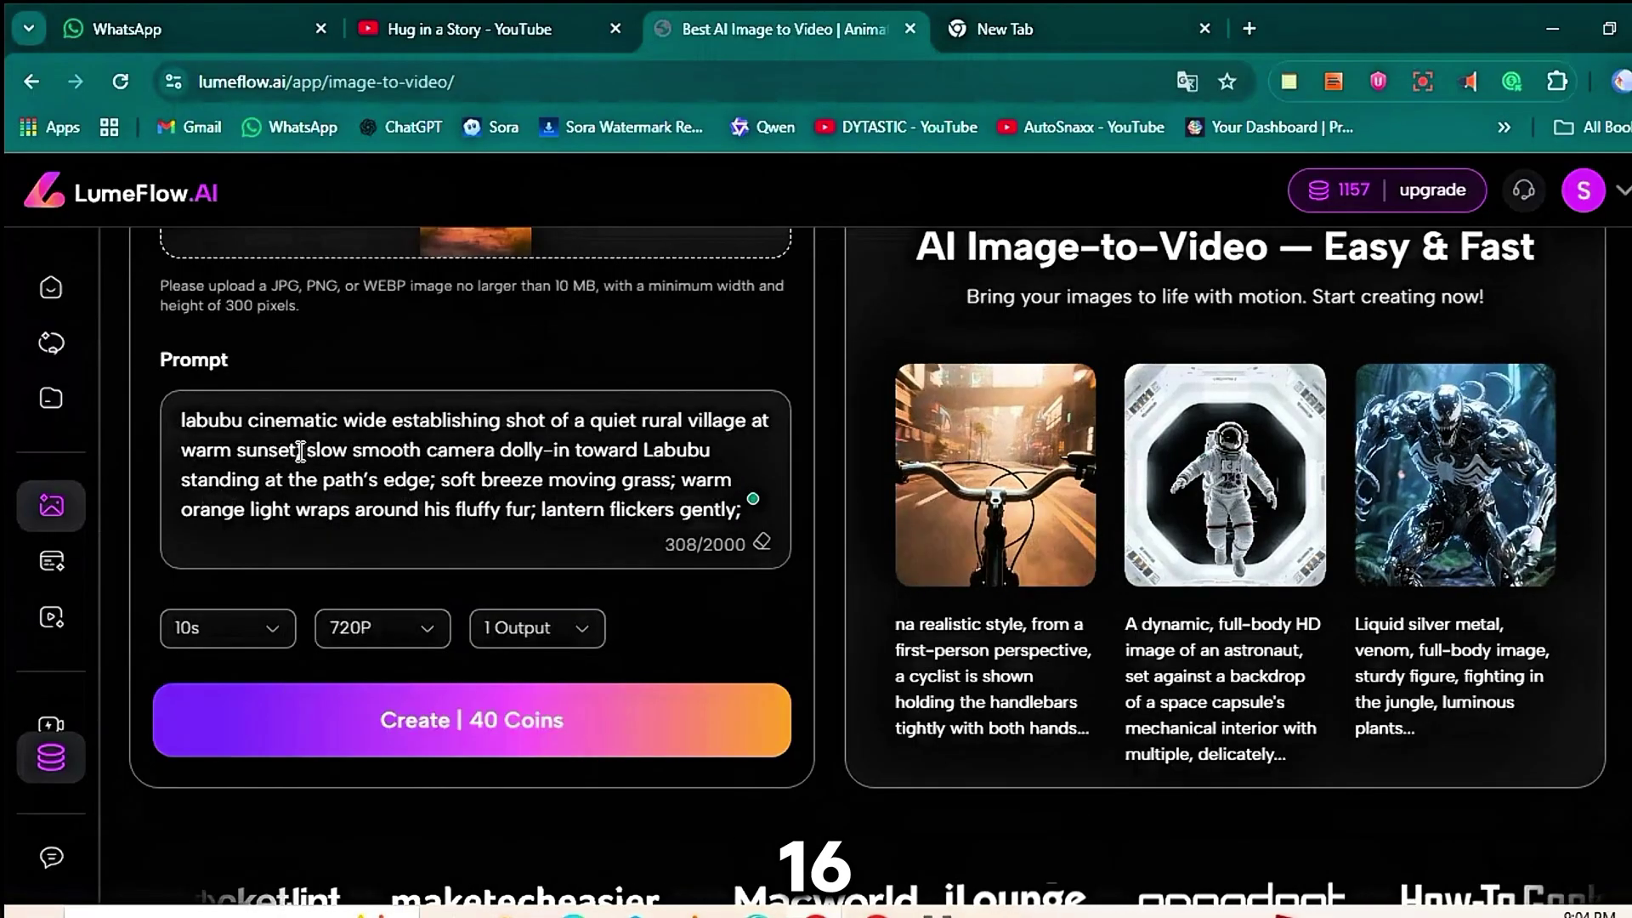
Check the clip length (10s) and resolution (720P) settings.
left_click(279, 631)
left_click(369, 636)
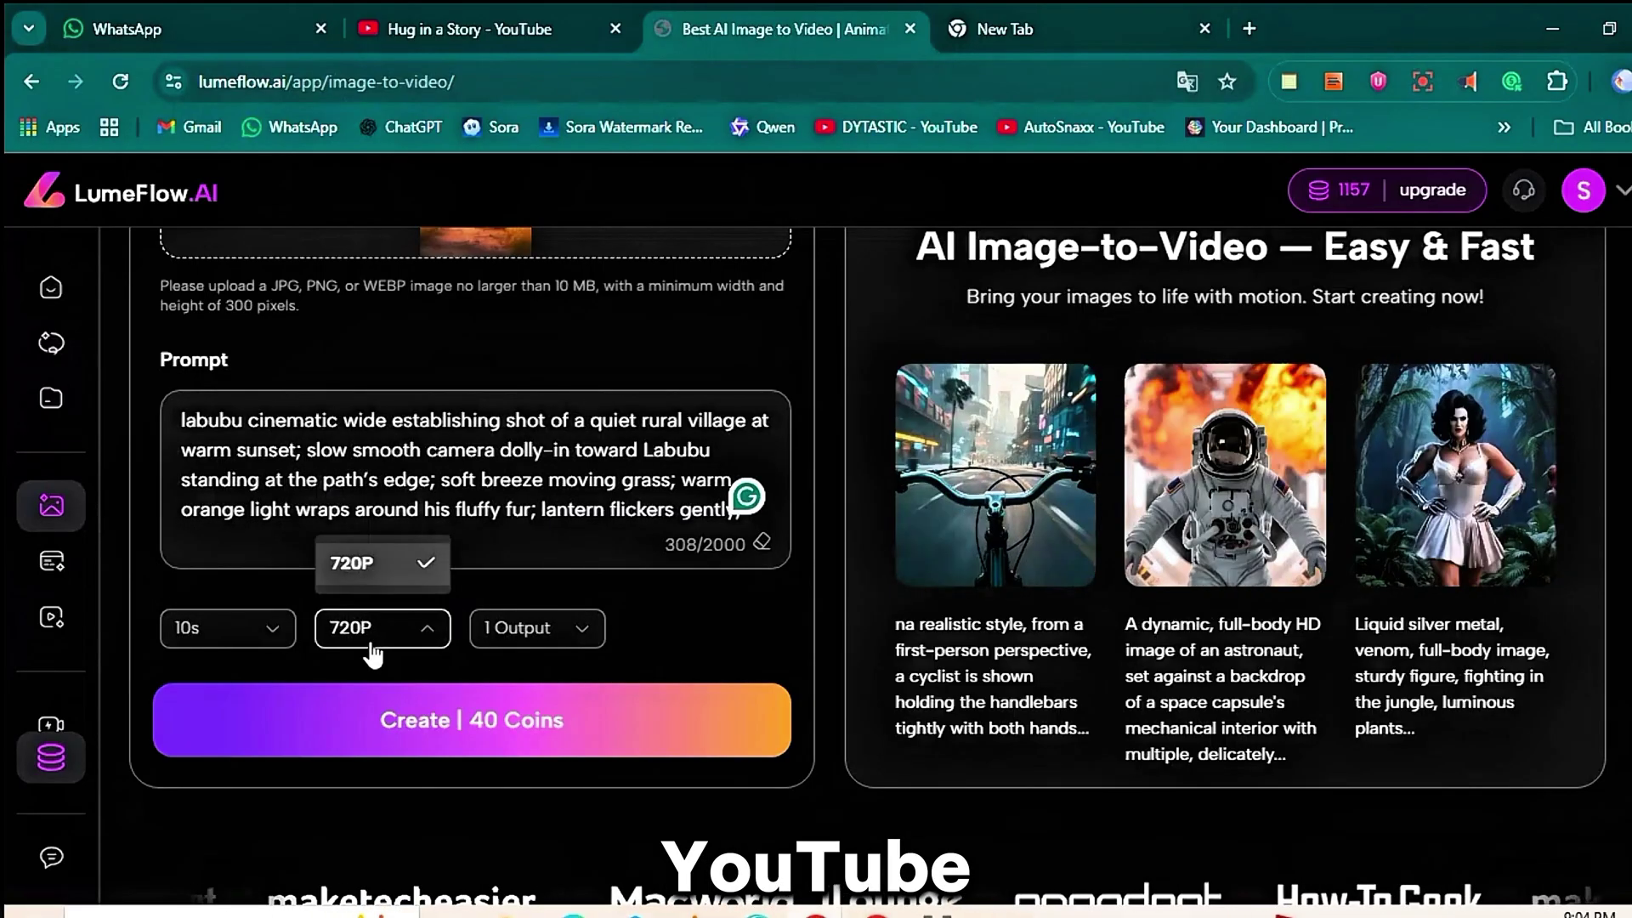
left_click(476, 652)
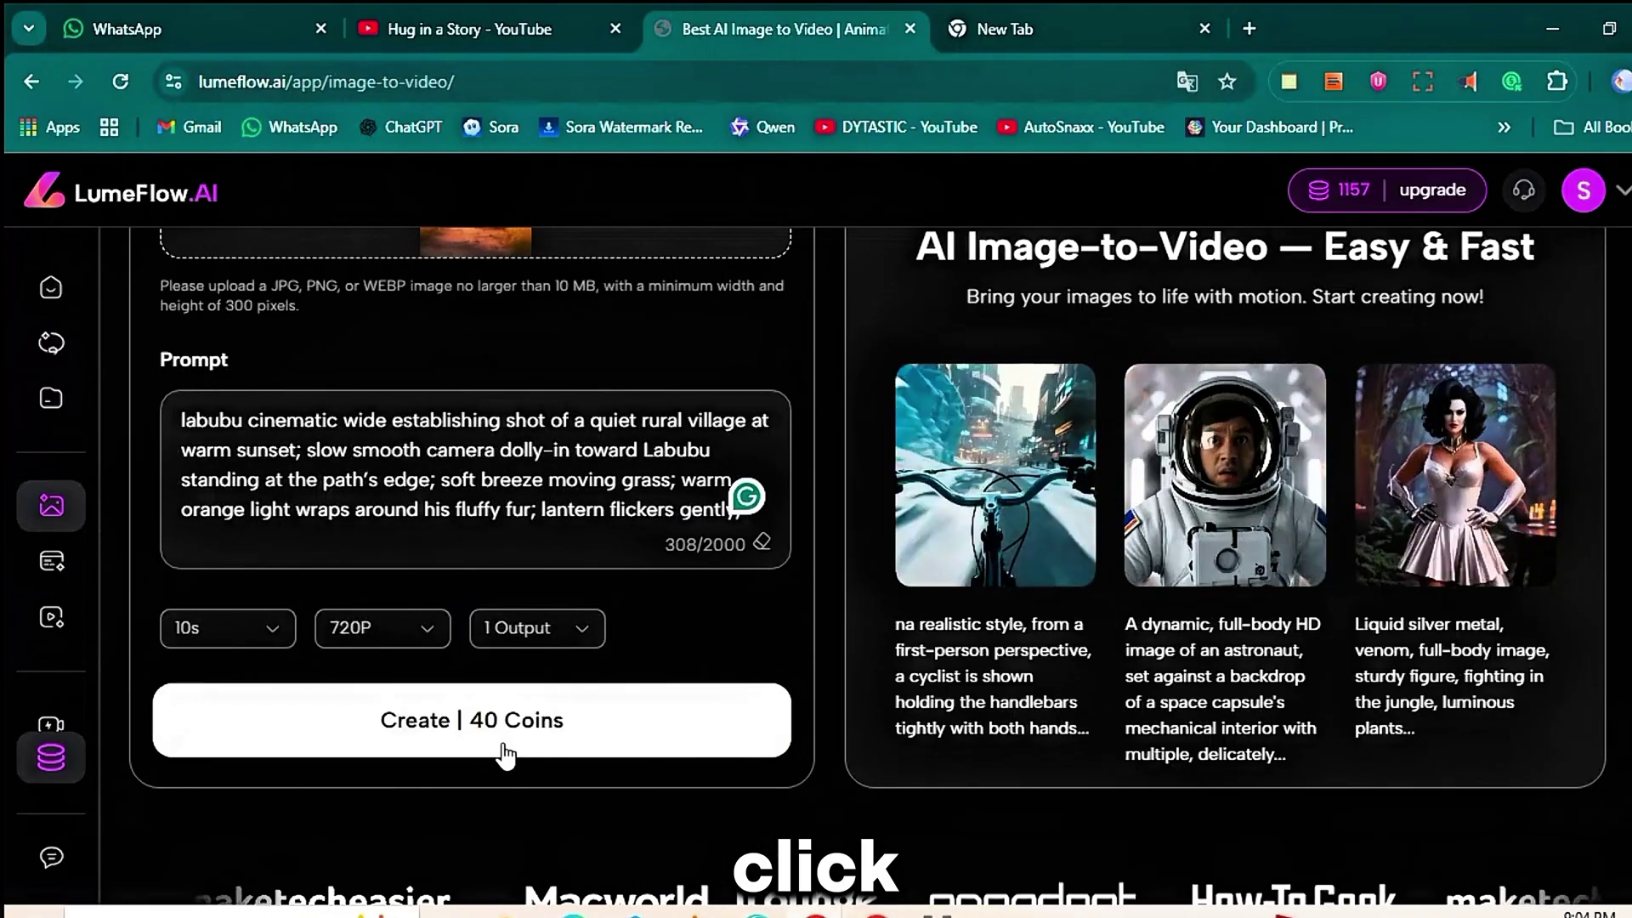
Generate the Labubu village-at-sunset clip and play the finished Google Veo 3.1 video in the enlarged player.
left_click(507, 753)
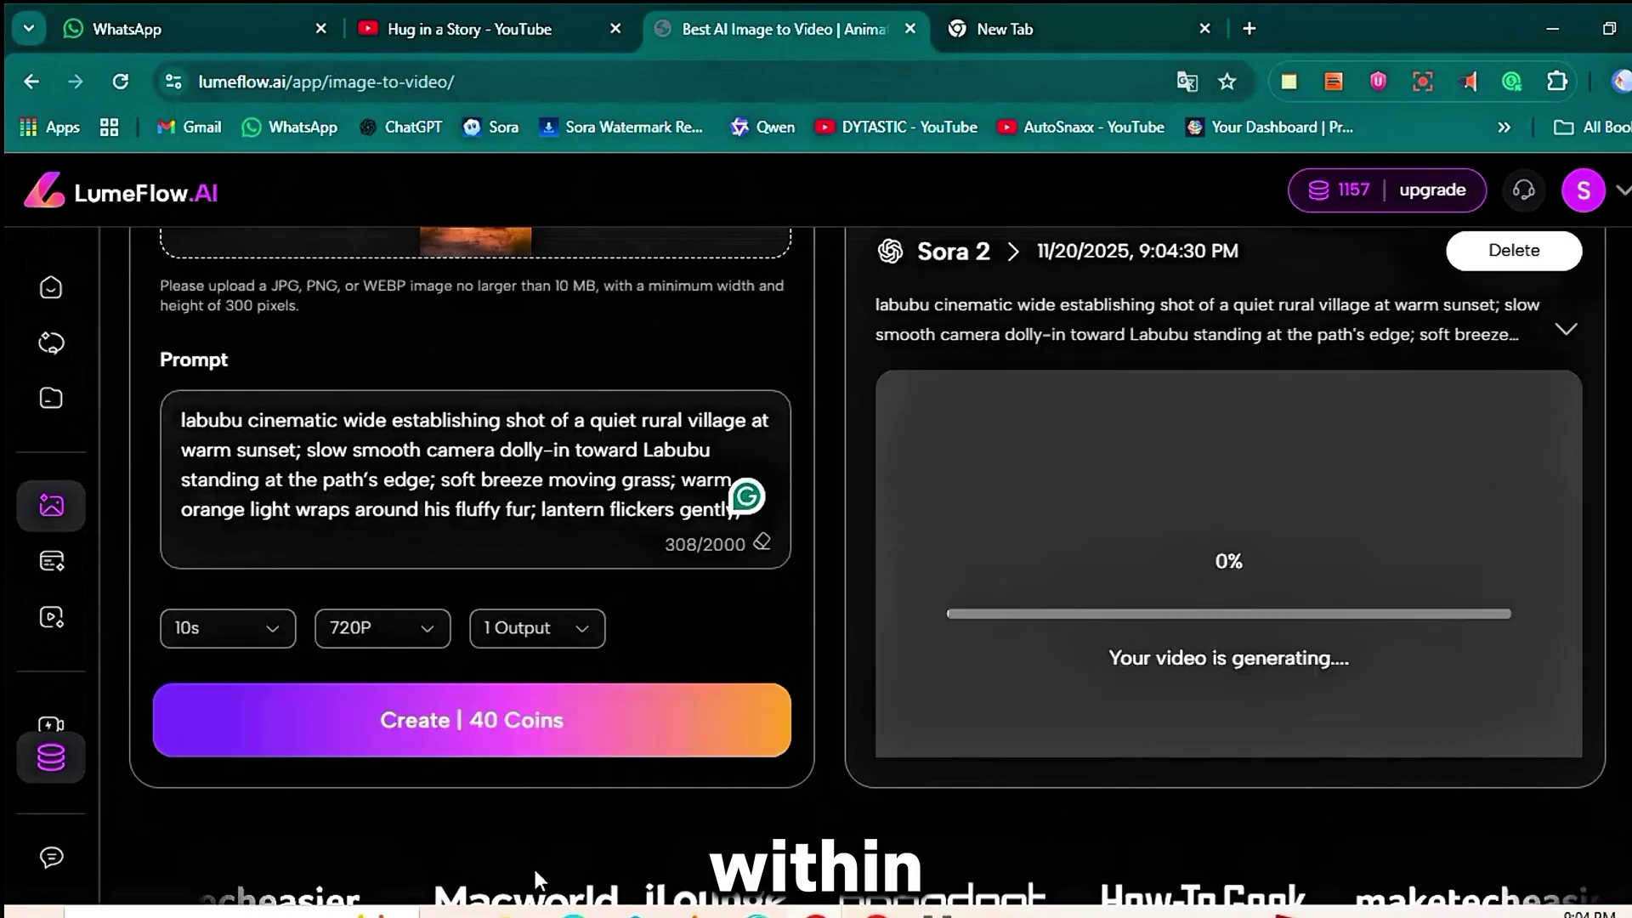
scroll(544, 778, "down", 3)
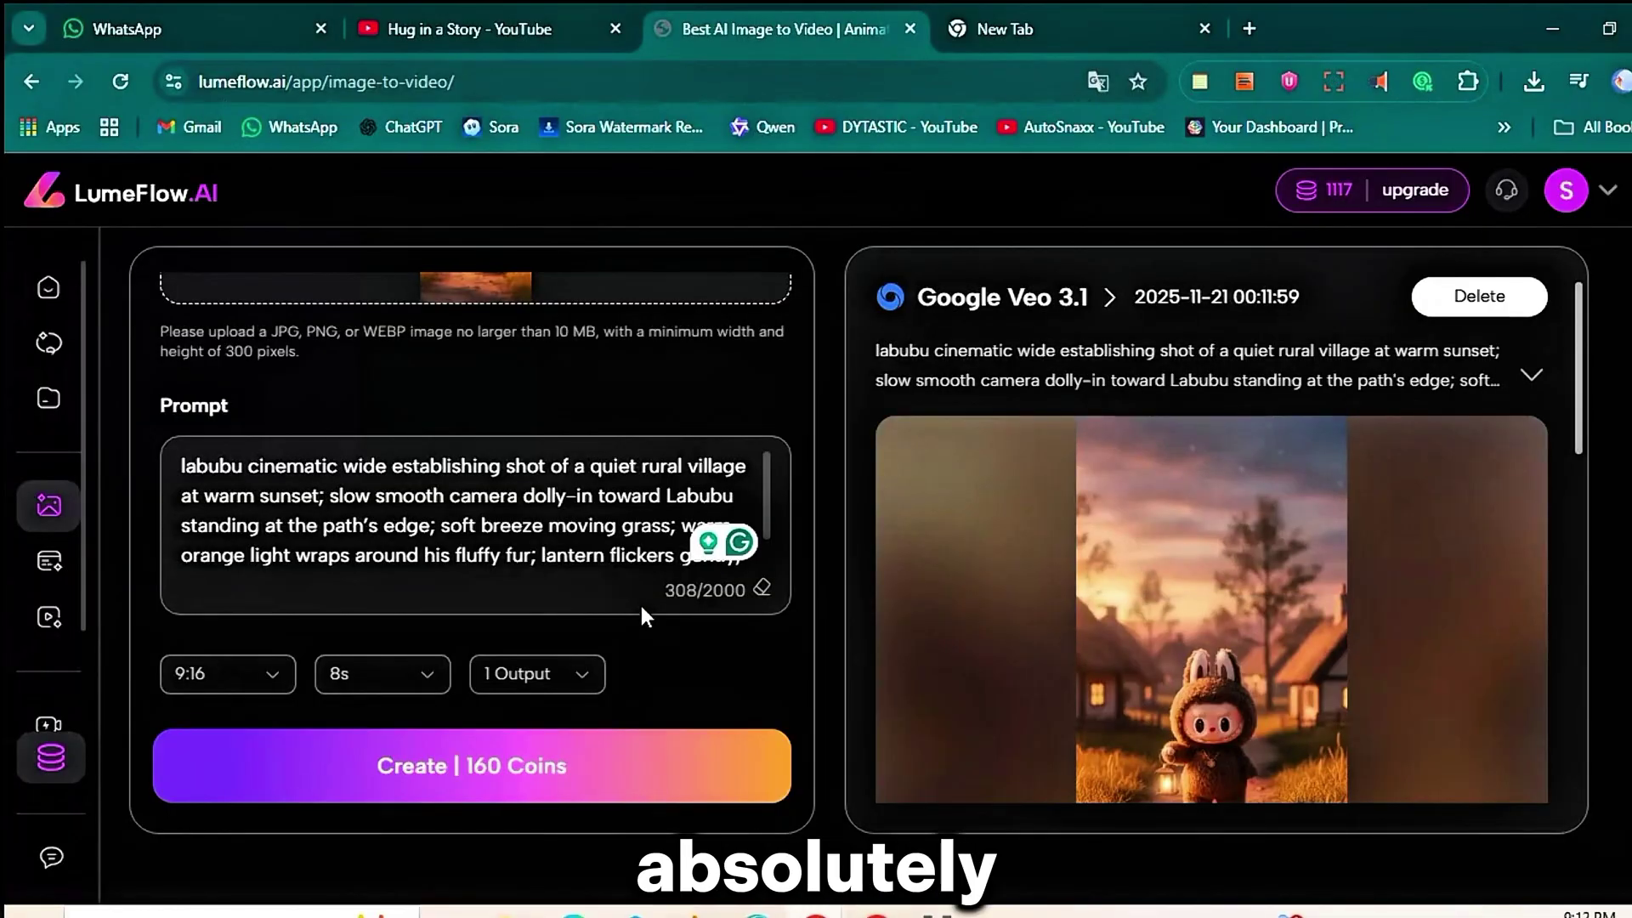
scroll(955, 676, "down", 2)
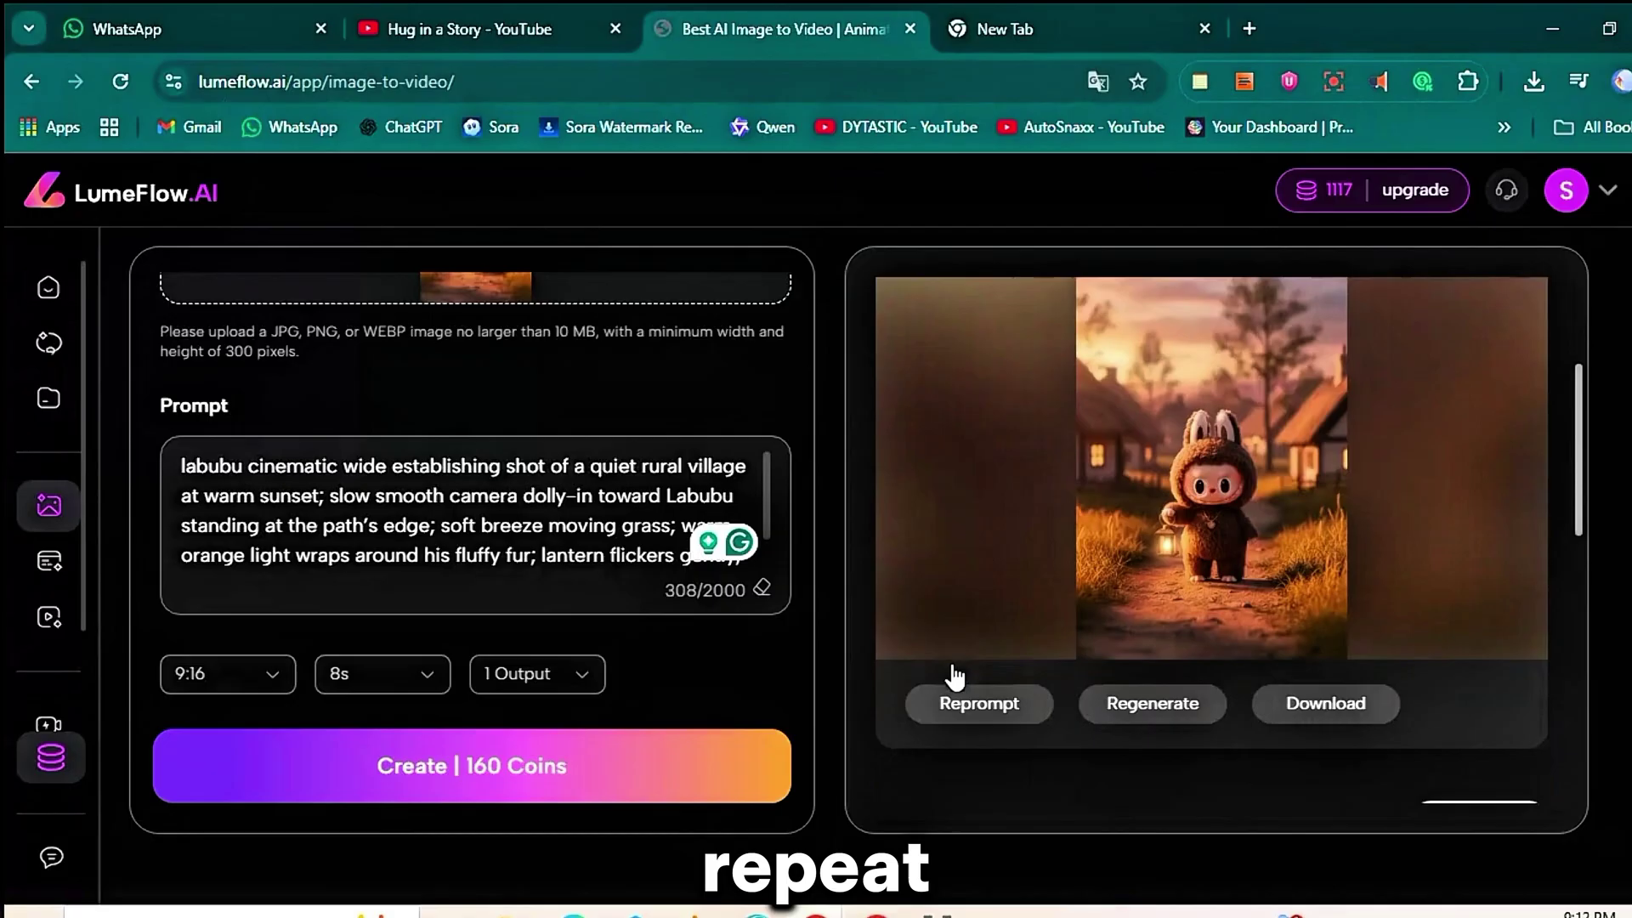
left_click(1119, 518)
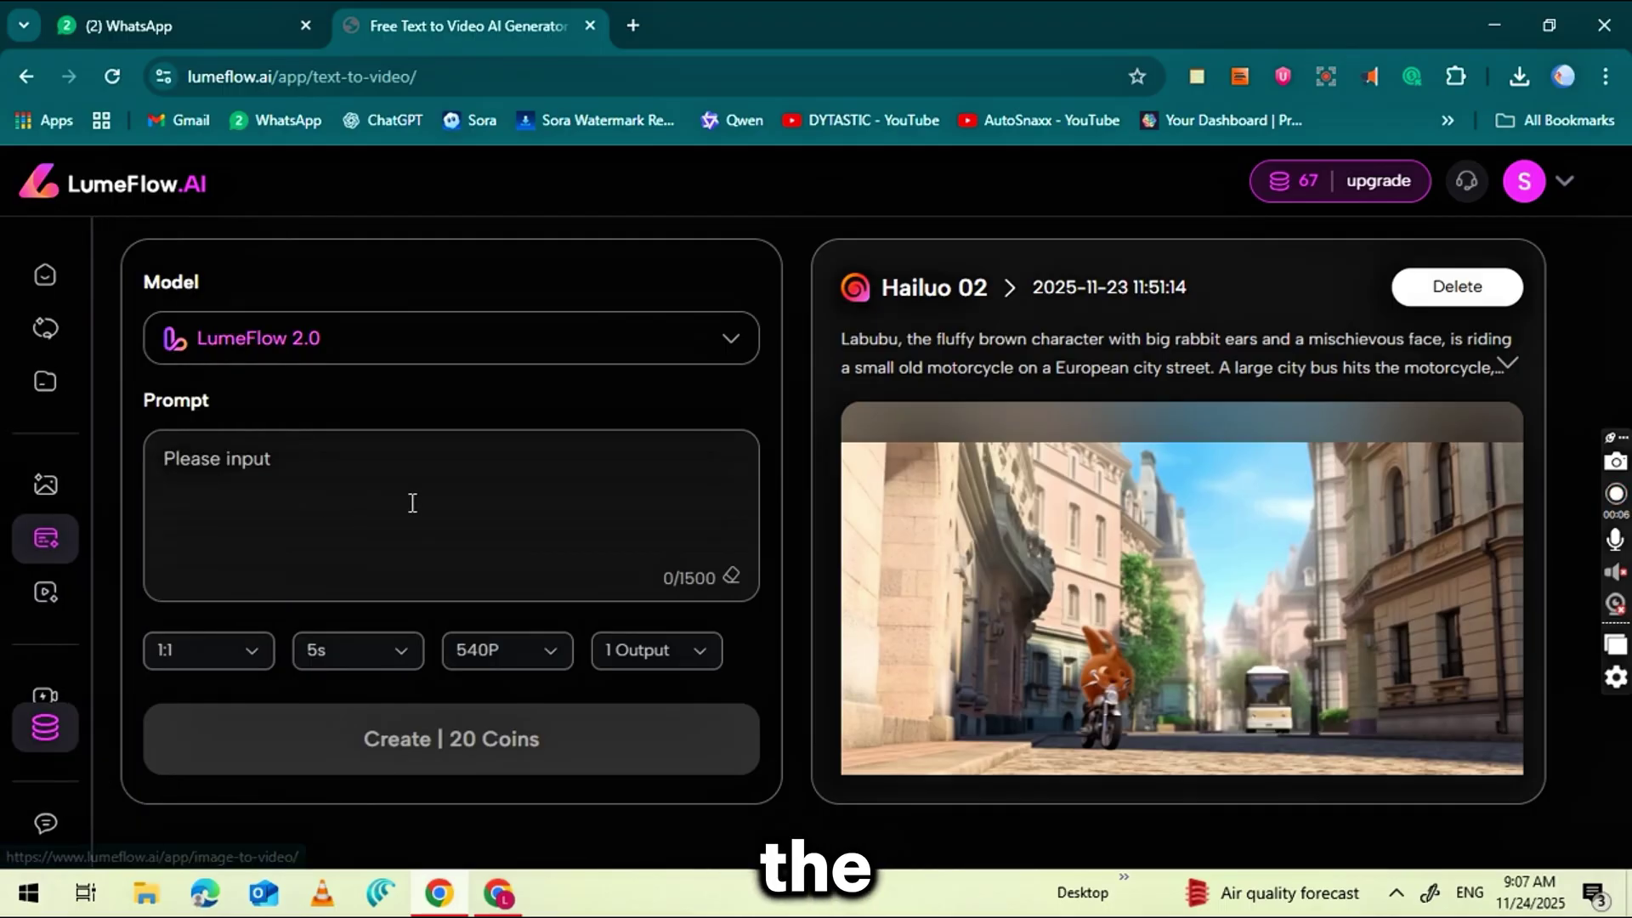
Switch the Text to Video model to Hailuo 02.
left_click(367, 348)
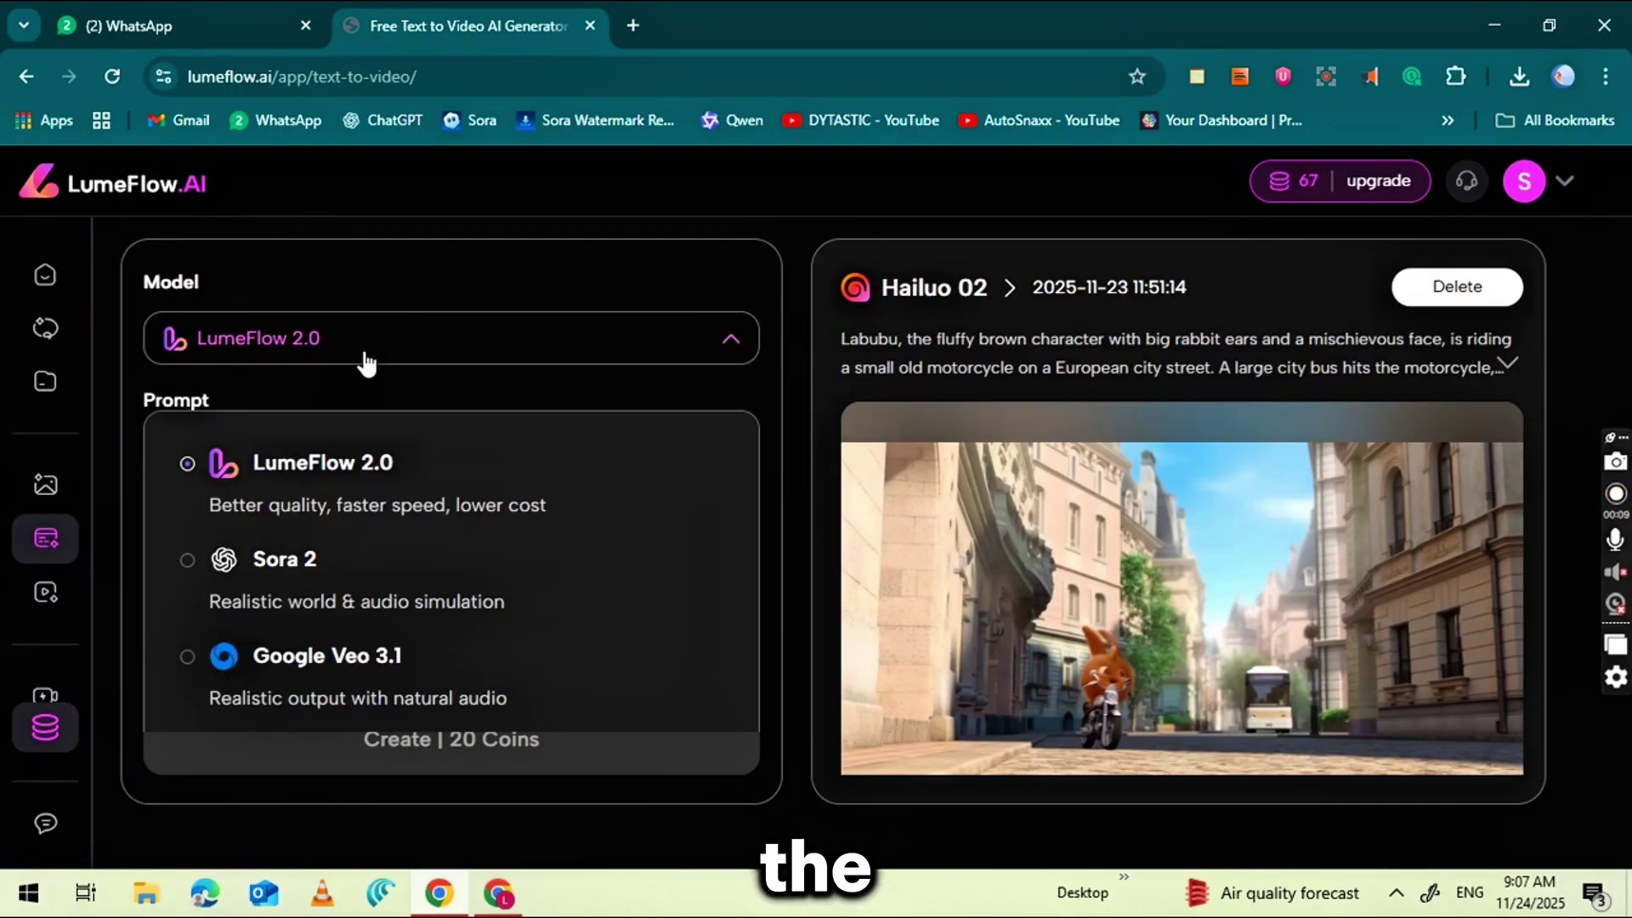
left_click(366, 357)
left_click(367, 348)
scroll(435, 496, "down", 1)
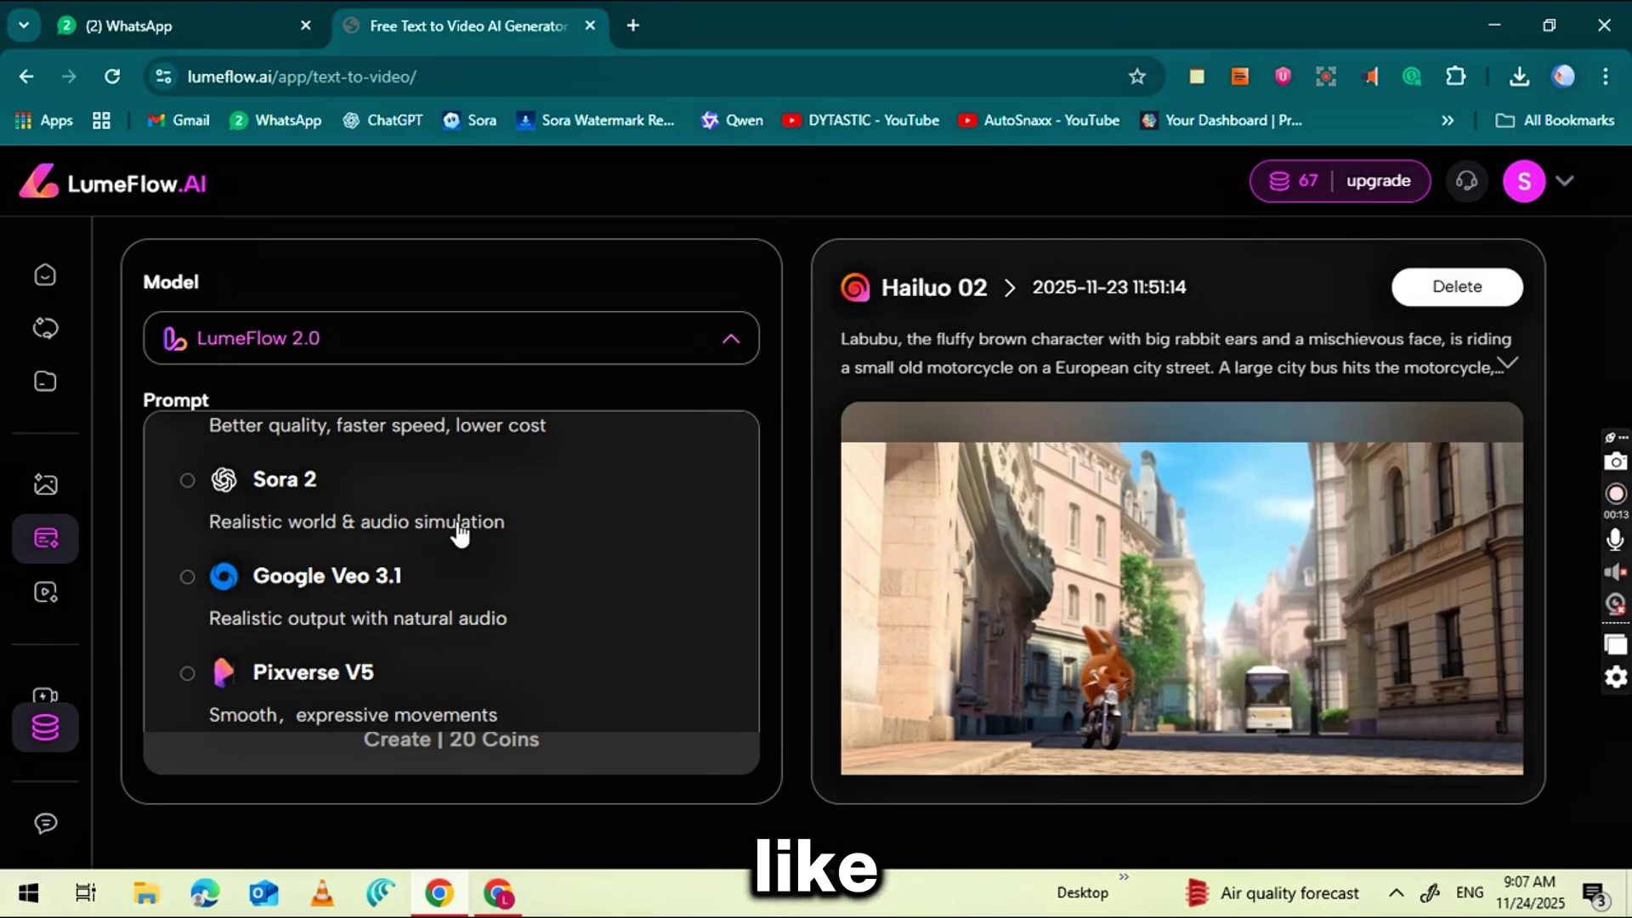
left_click(502, 585)
left_click(477, 349)
scroll(328, 595, "down", 5)
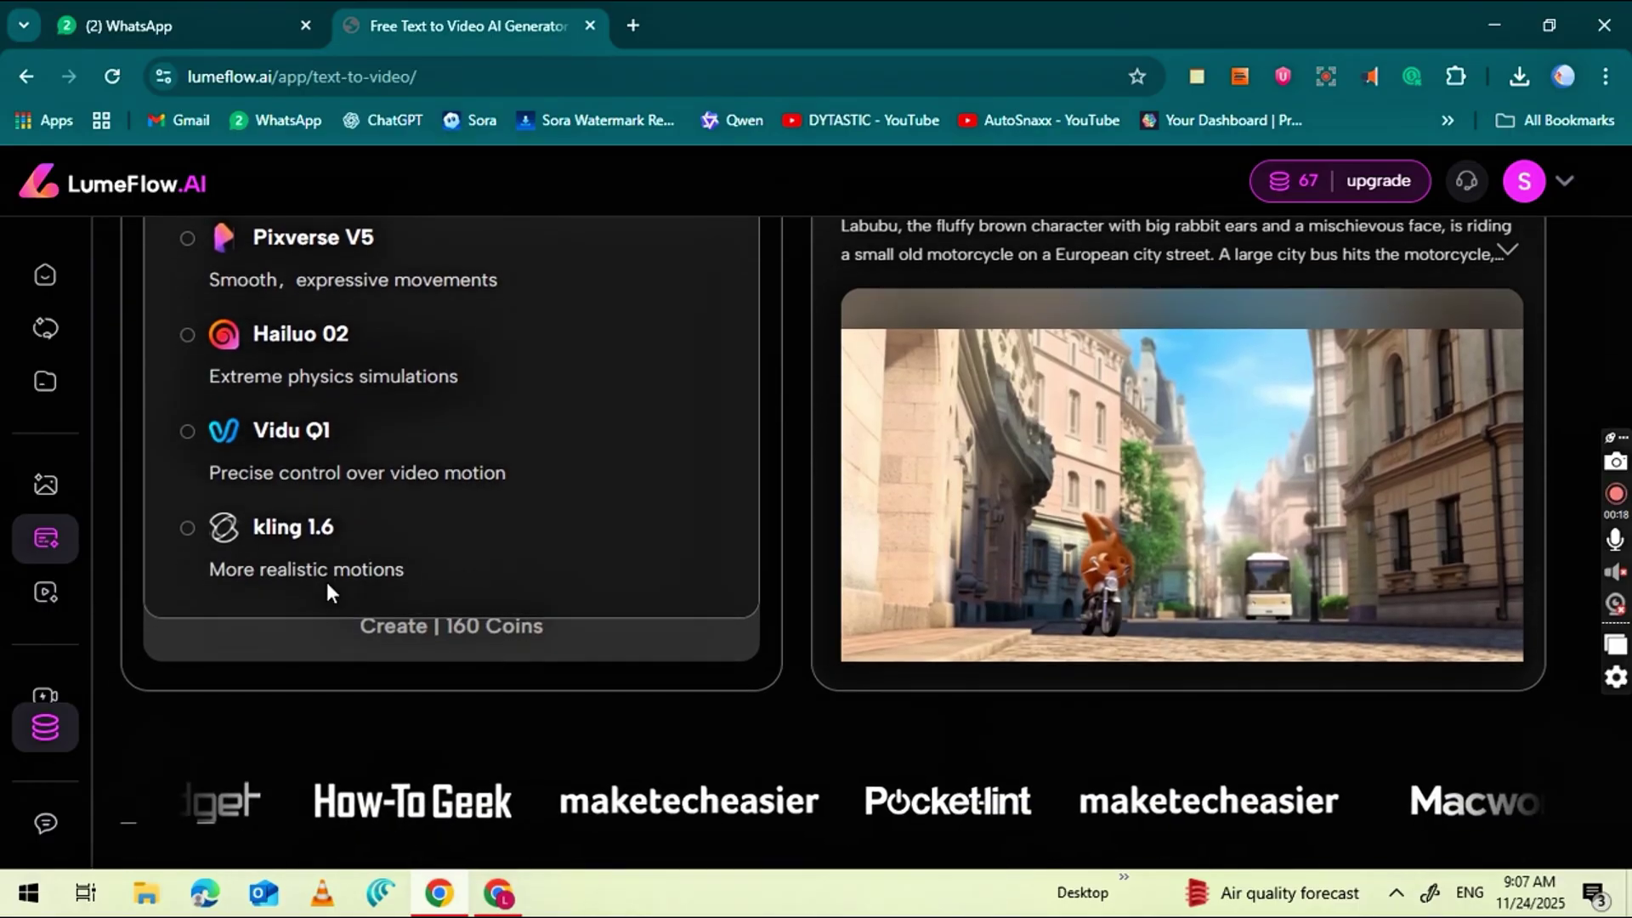
scroll(333, 544, "up", 1)
left_click(339, 426)
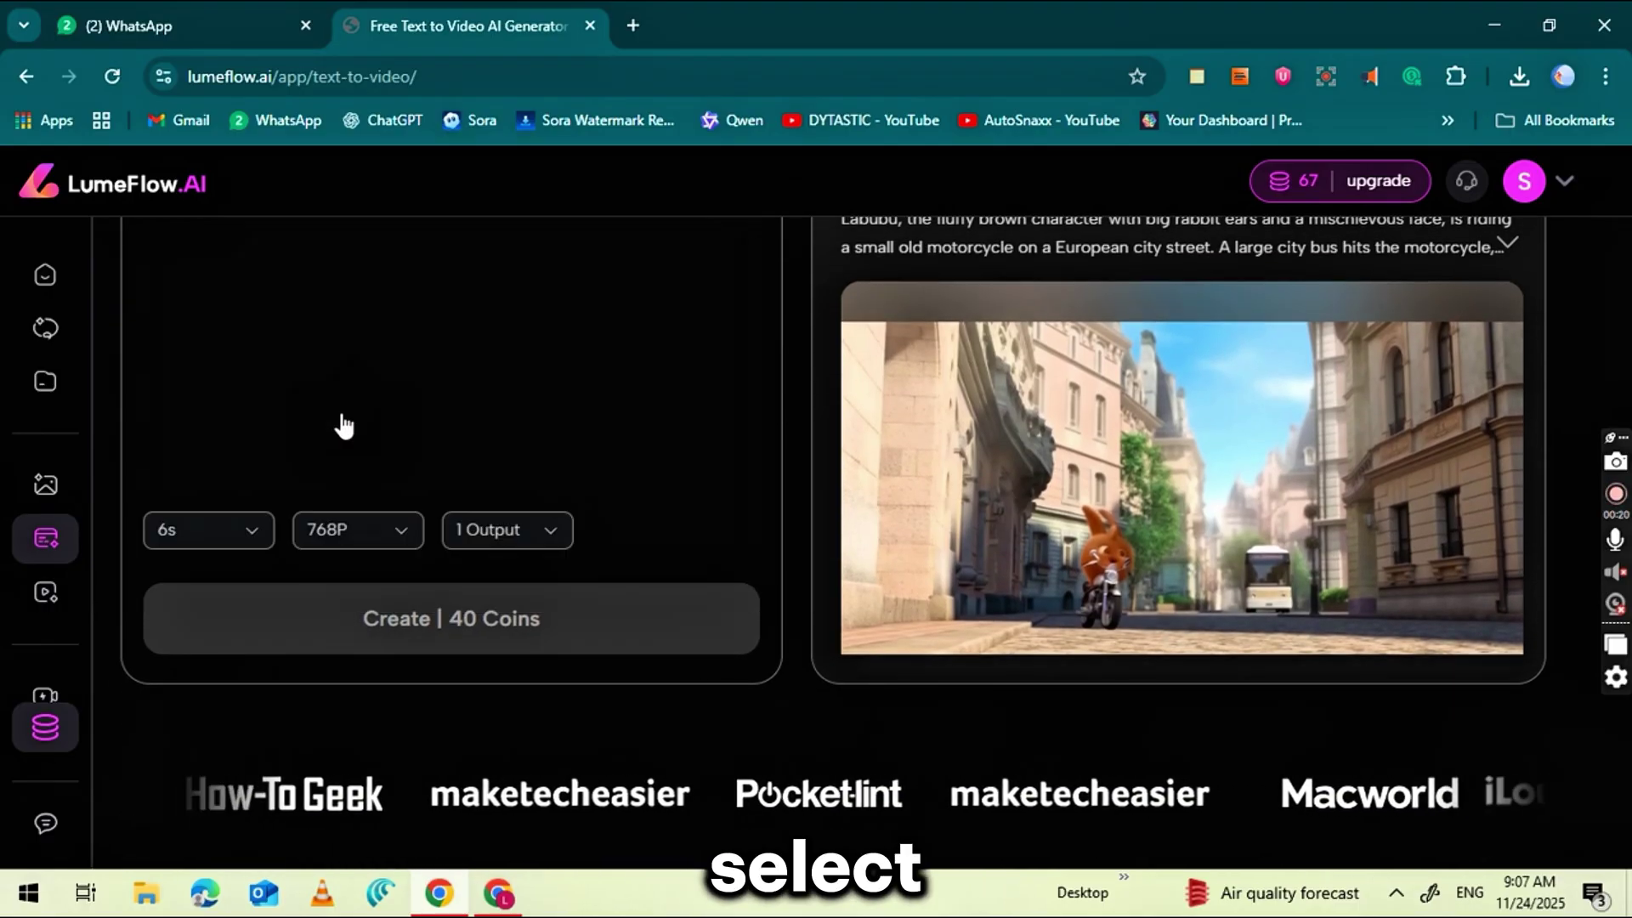
scroll(339, 426, "up", 3)
Paste the cat-riding-a-bicycle prompt and create the 6s 768P clip for 40 coins.
right_click(209, 474)
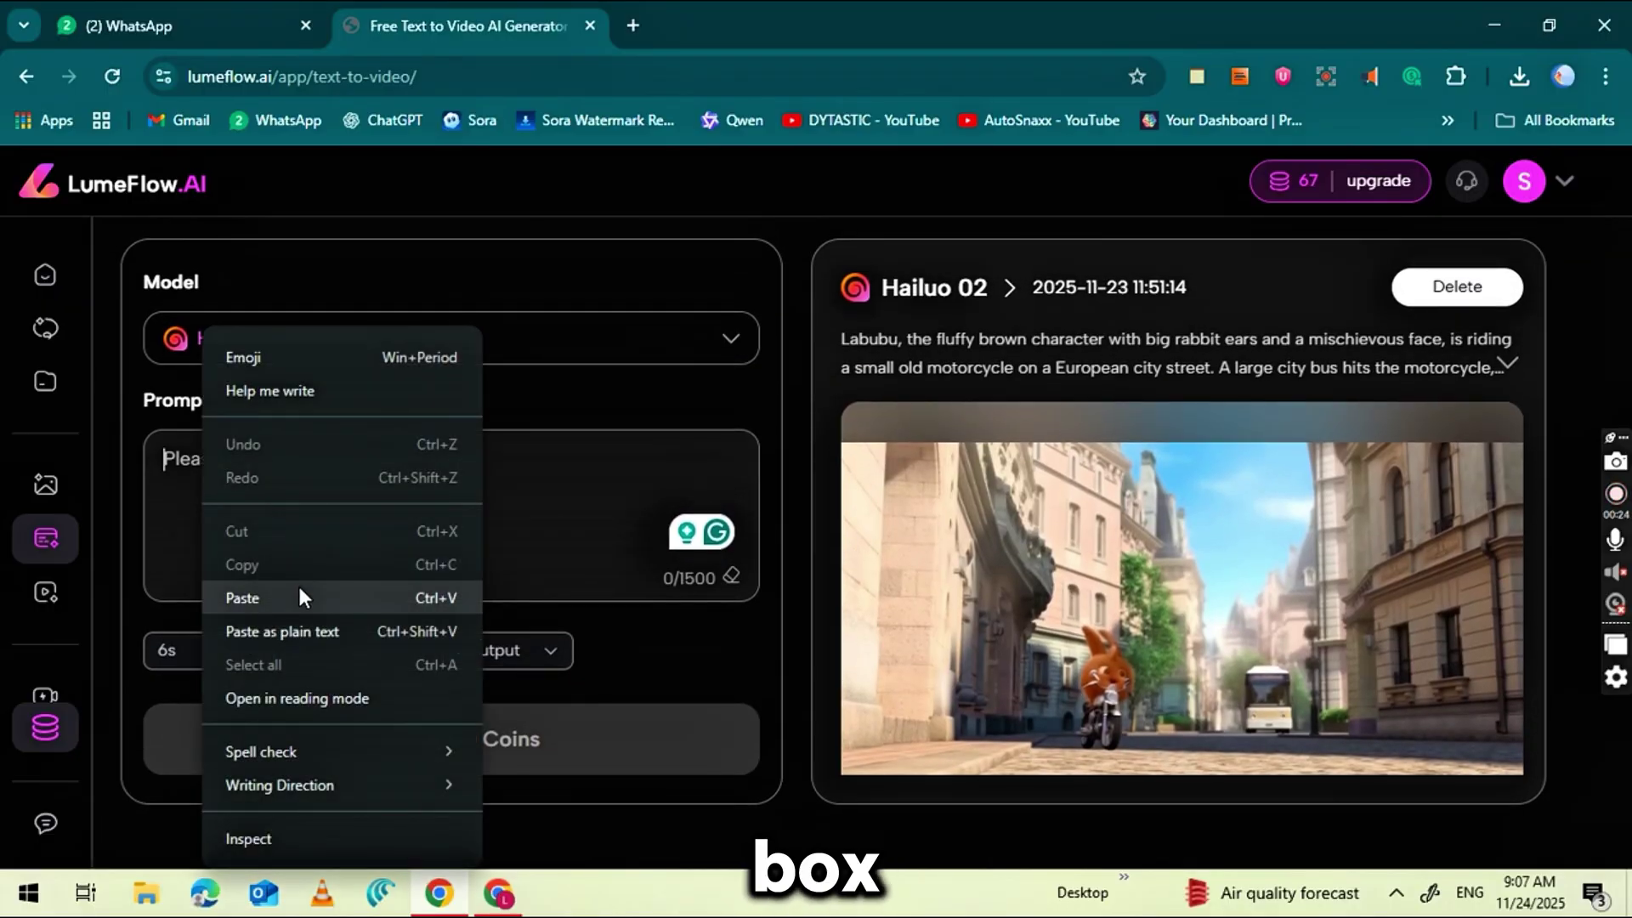
left_click(299, 594)
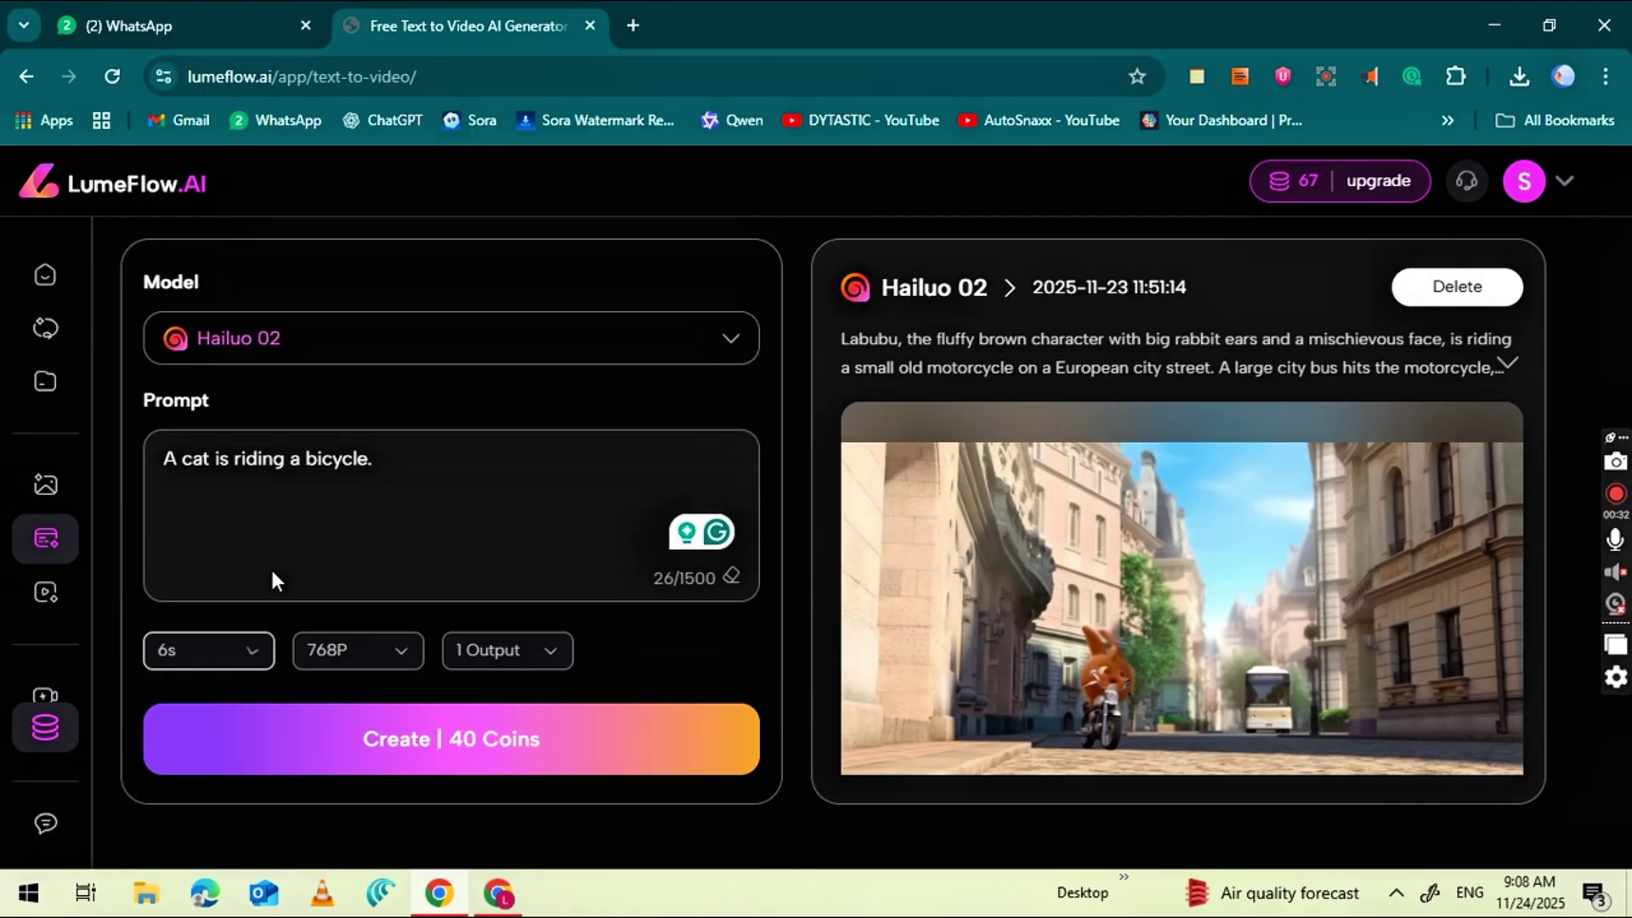
left_click(474, 749)
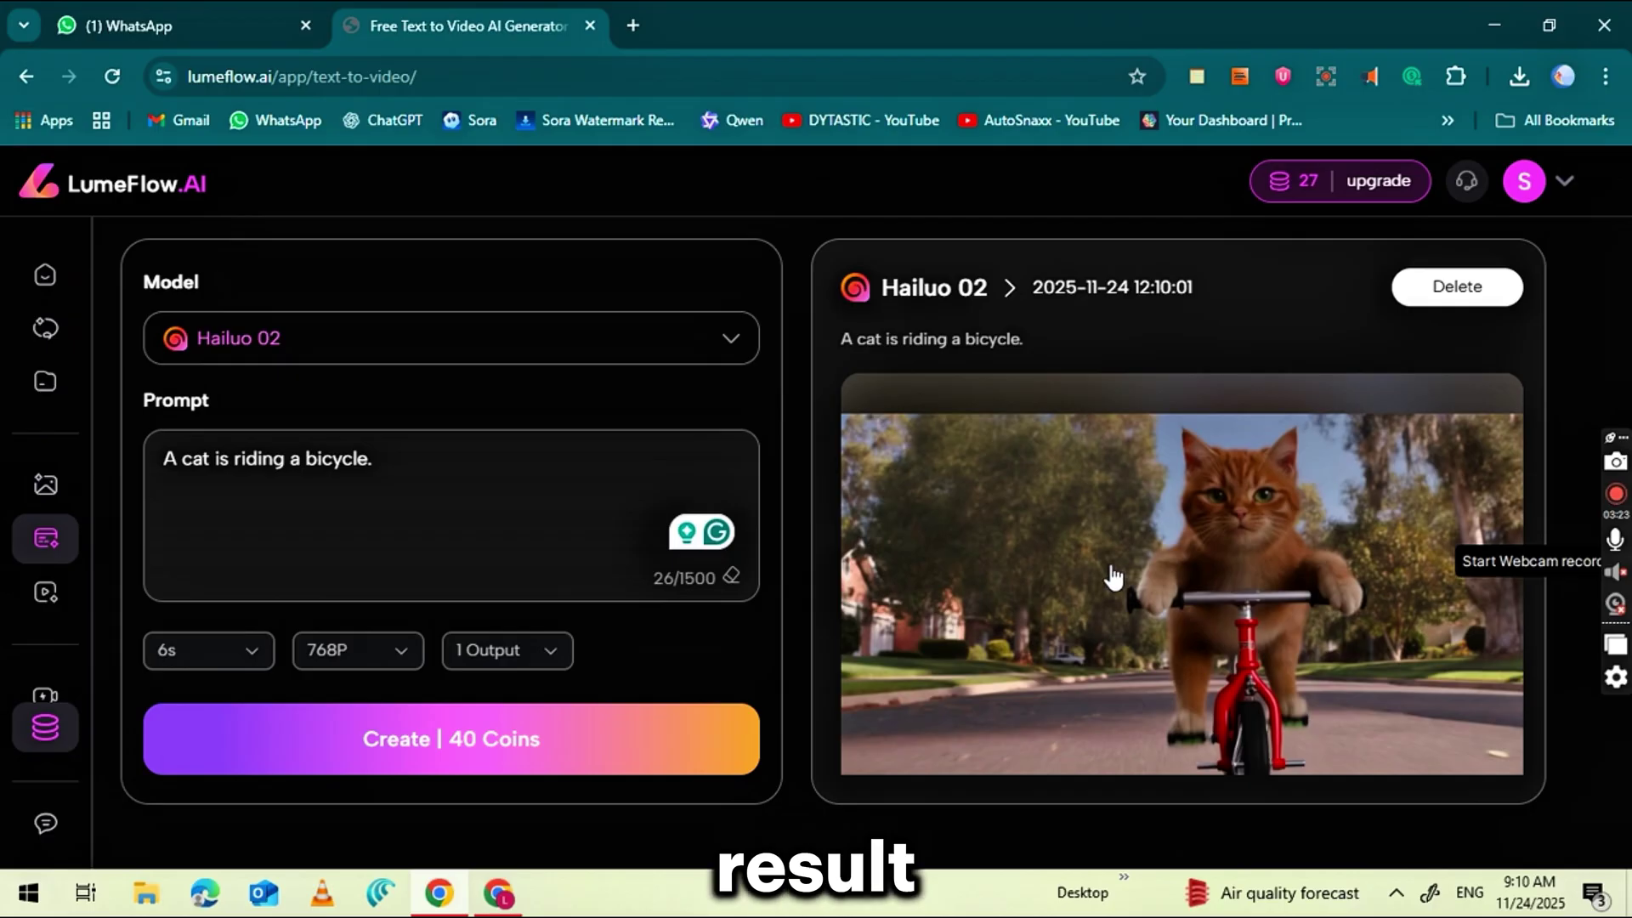
Open the cat-on-bicycle clip in the larger player and replay it from the start.
left_click(1113, 578)
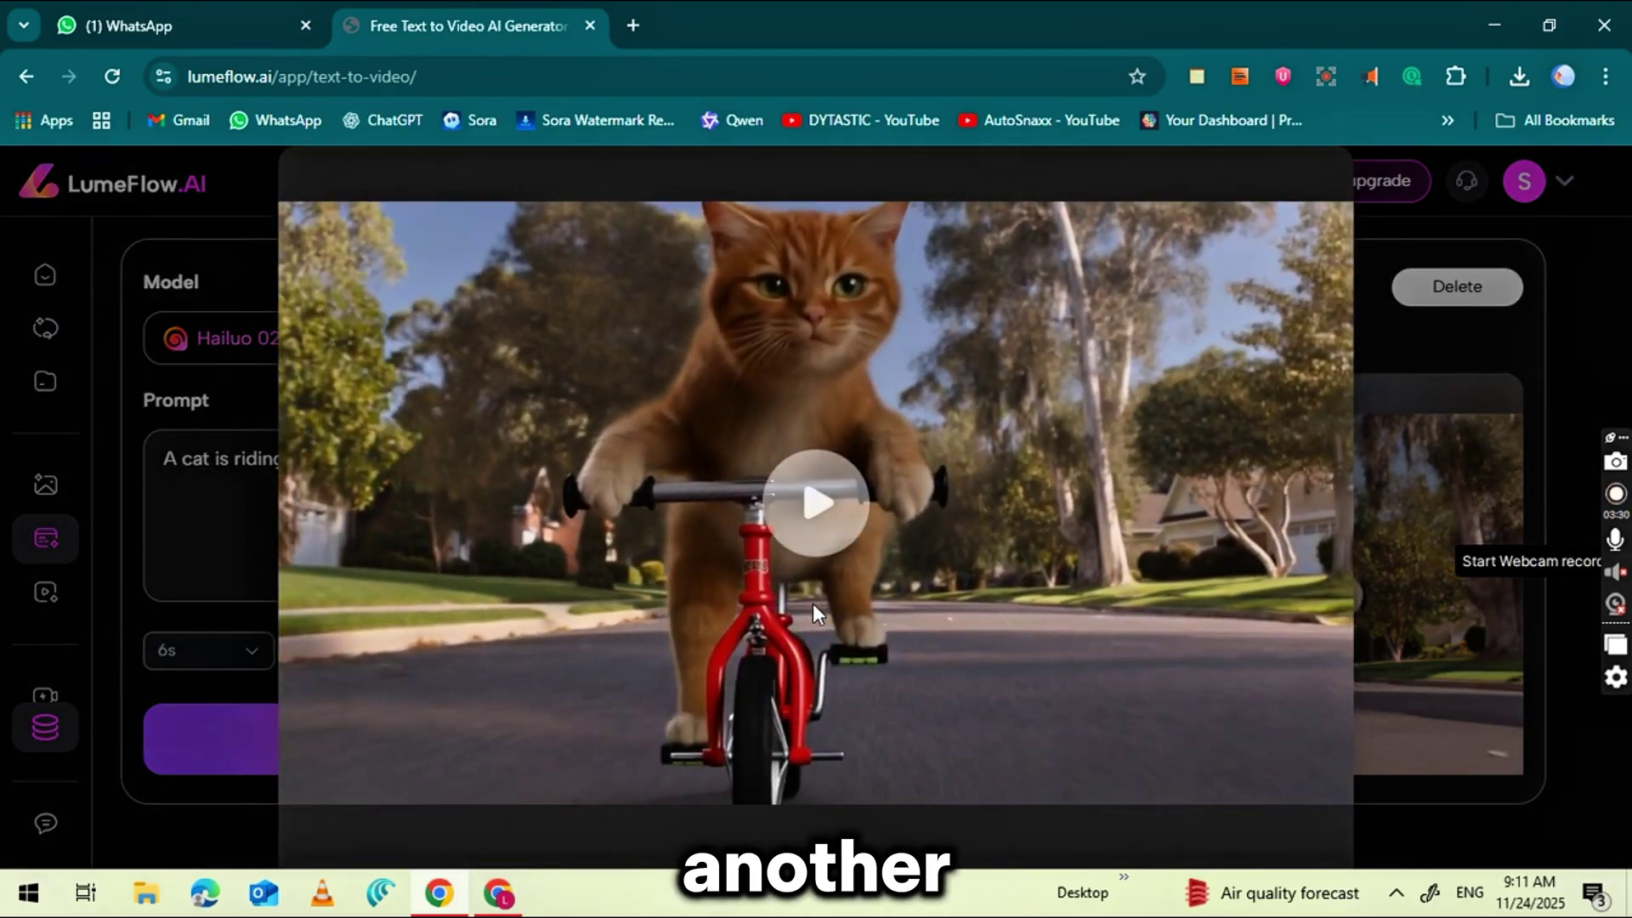
left_click(790, 551)
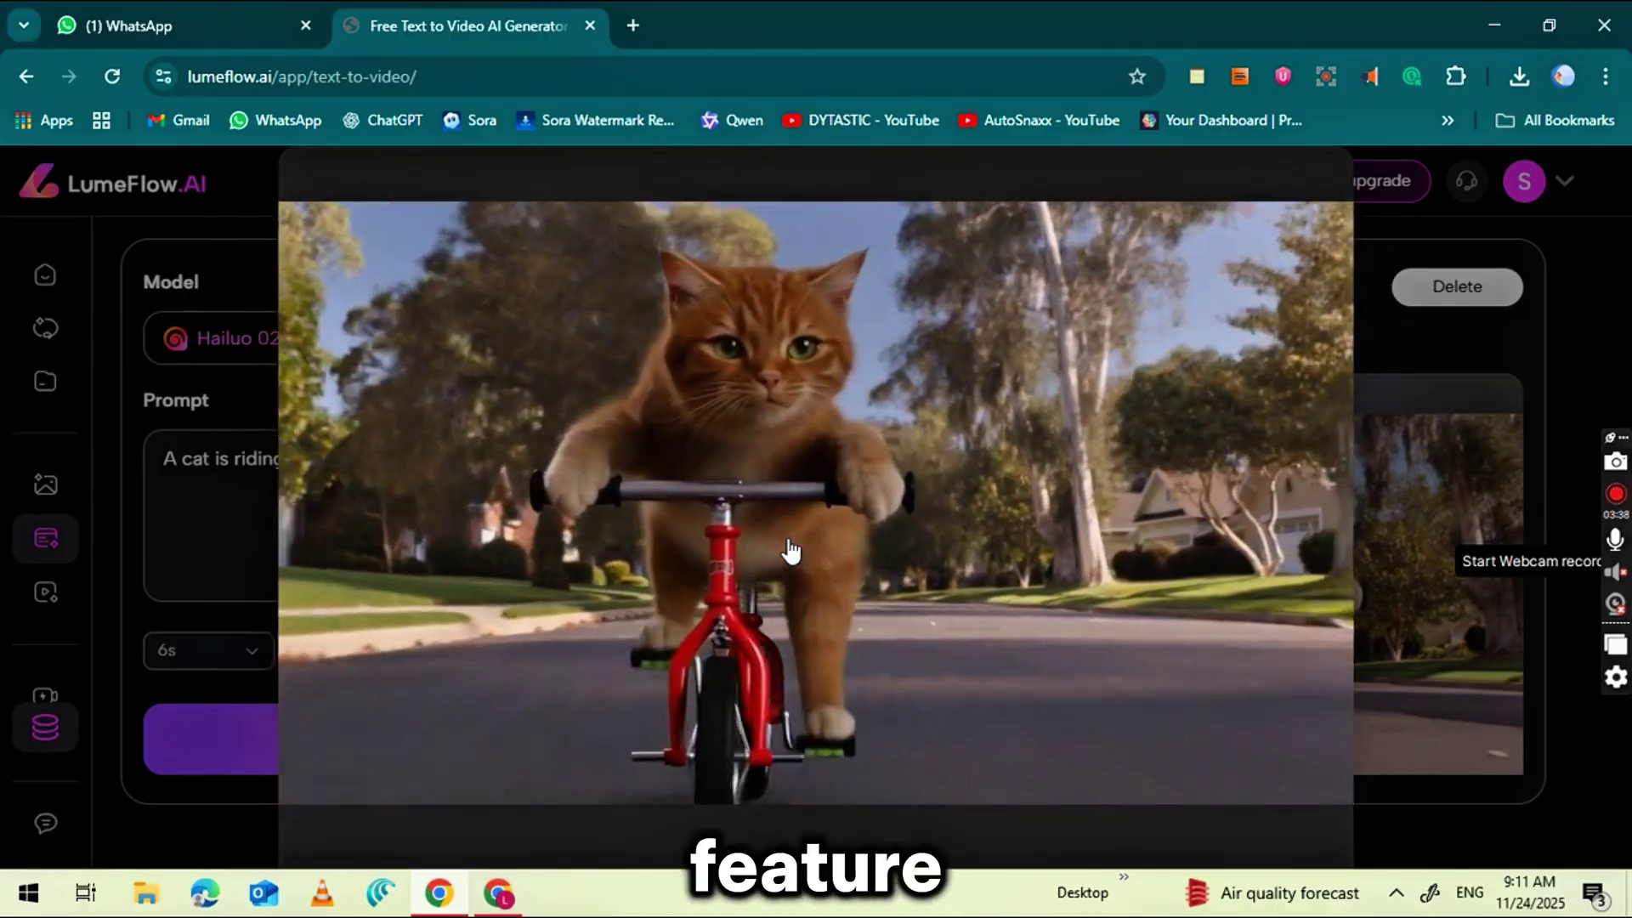
left_click(790, 551)
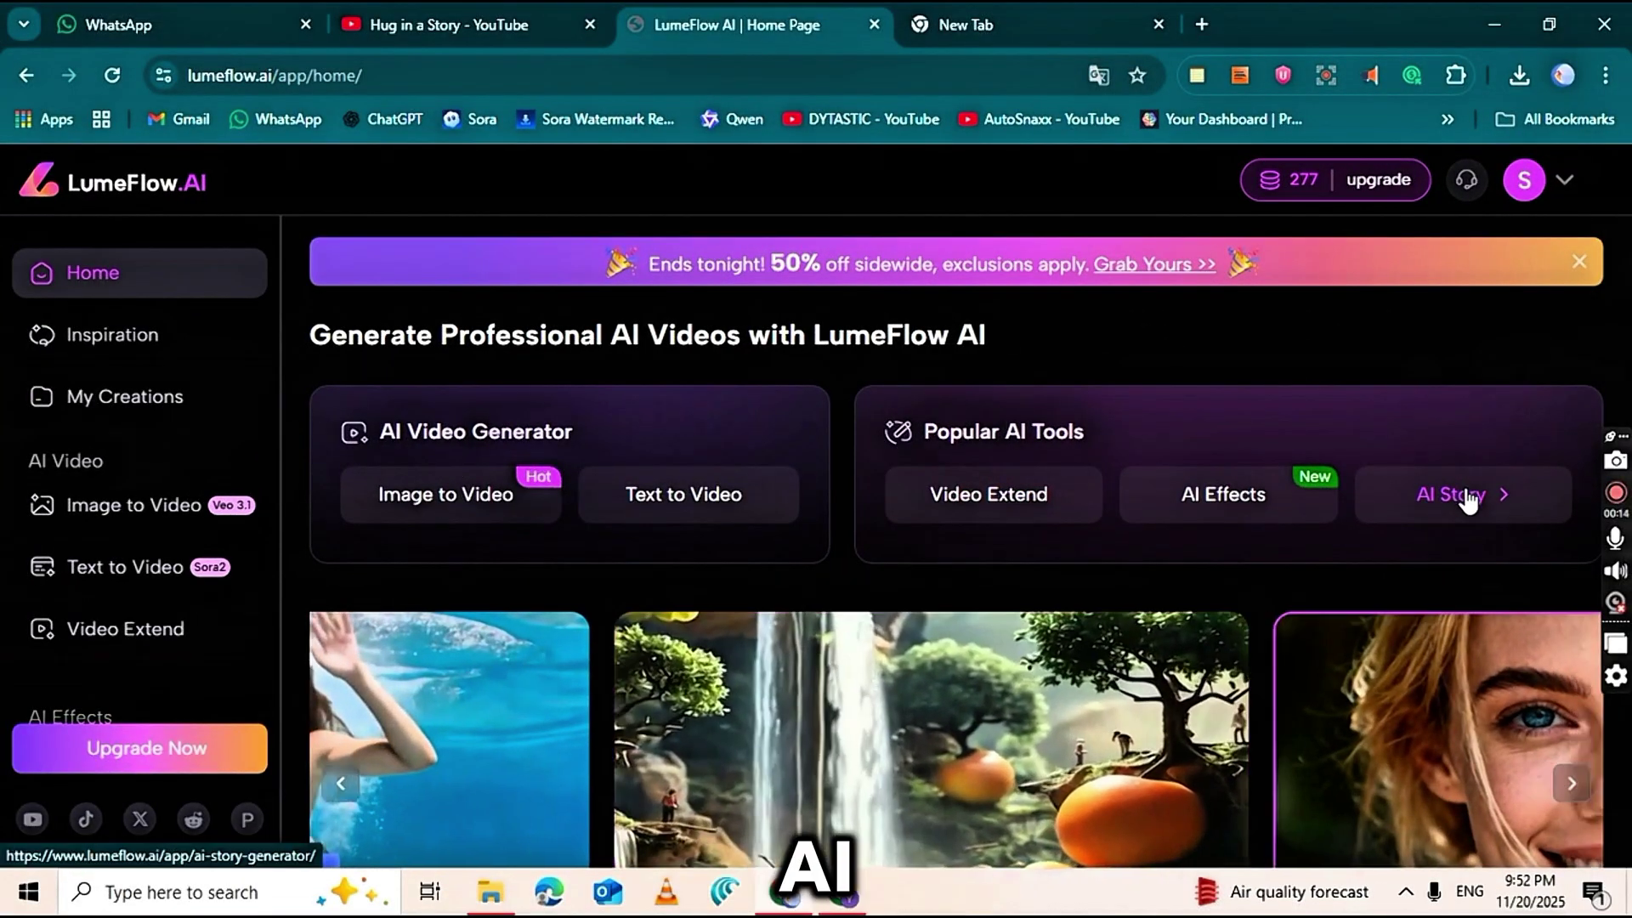
Open AI Story and paste the Labubu ChatGPT prompts into the story box.
left_click(1464, 498)
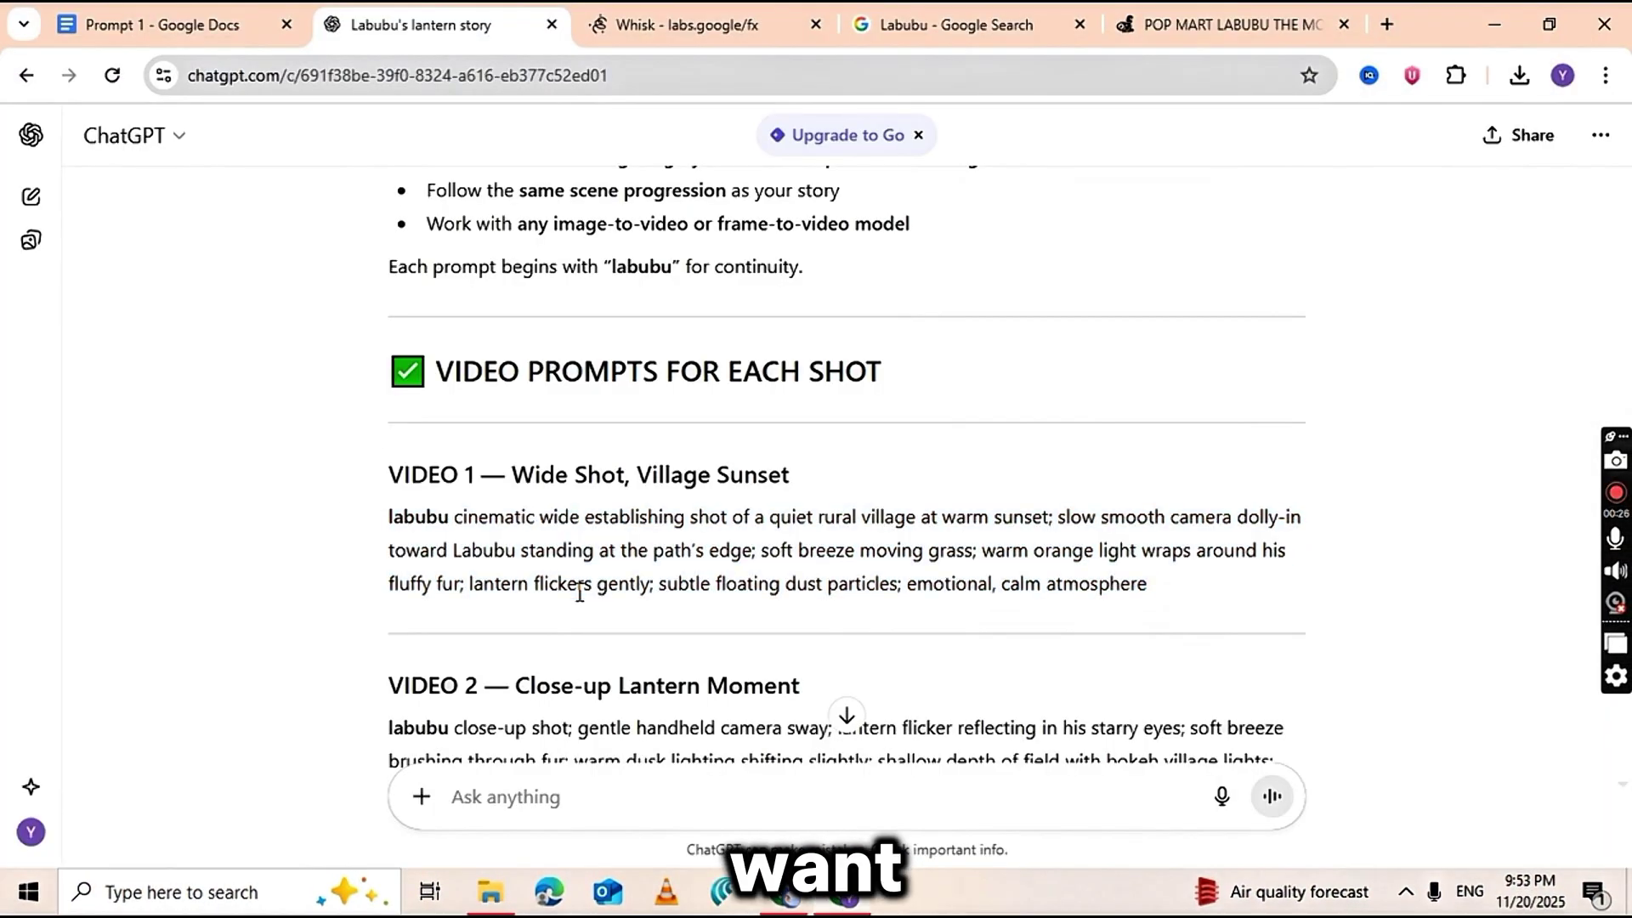
scroll(596, 510, "down", 10)
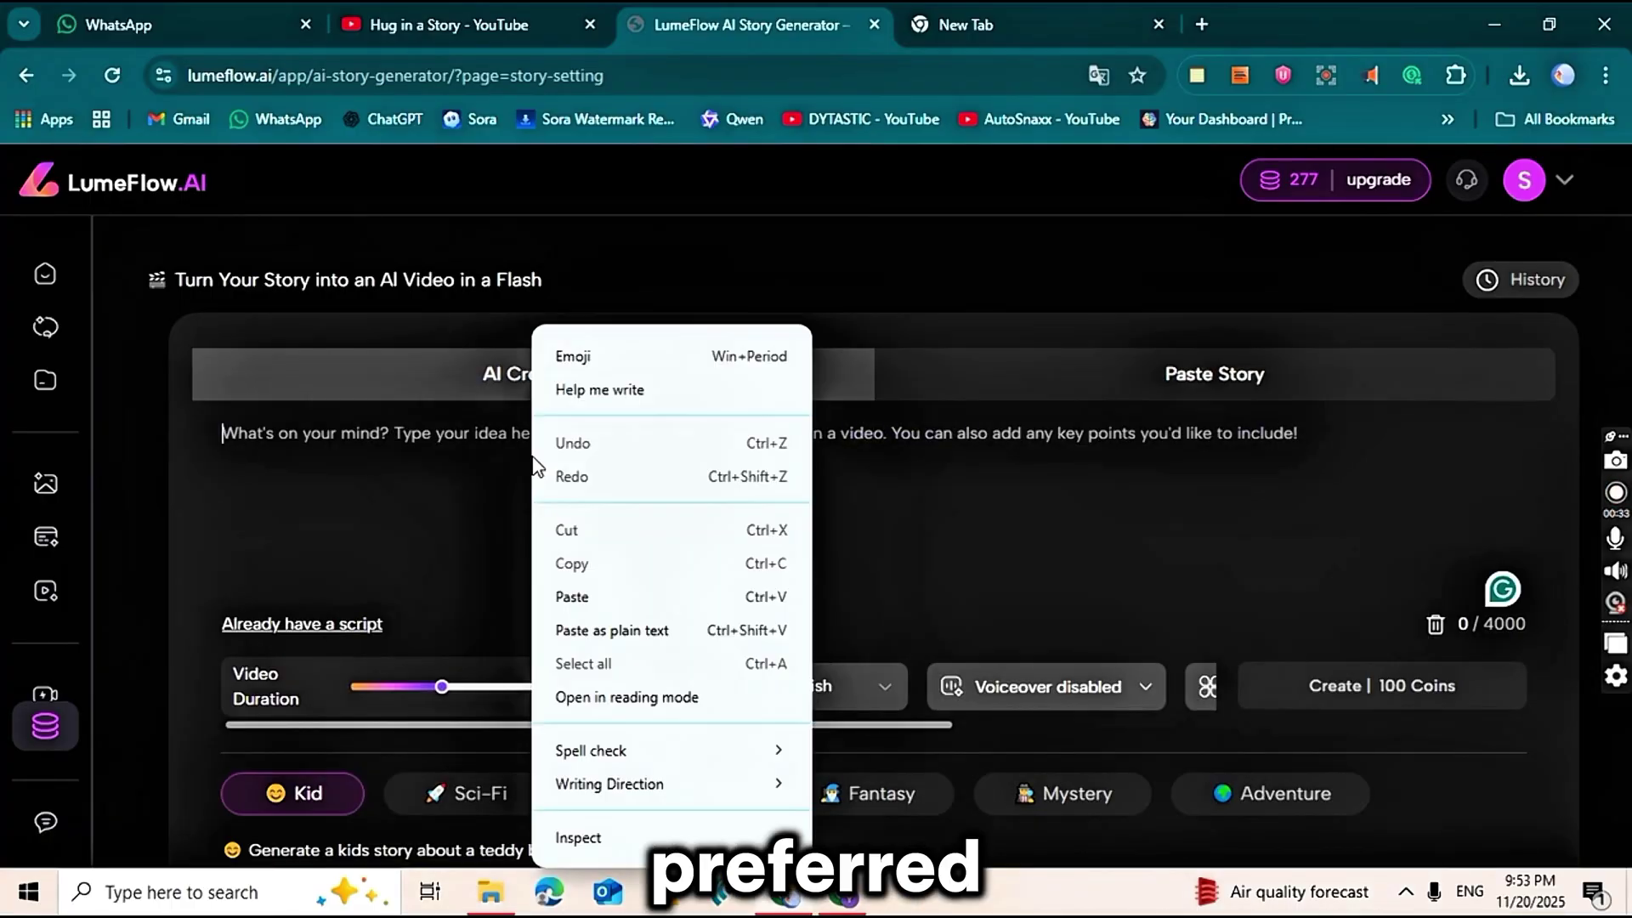
left_click(584, 587)
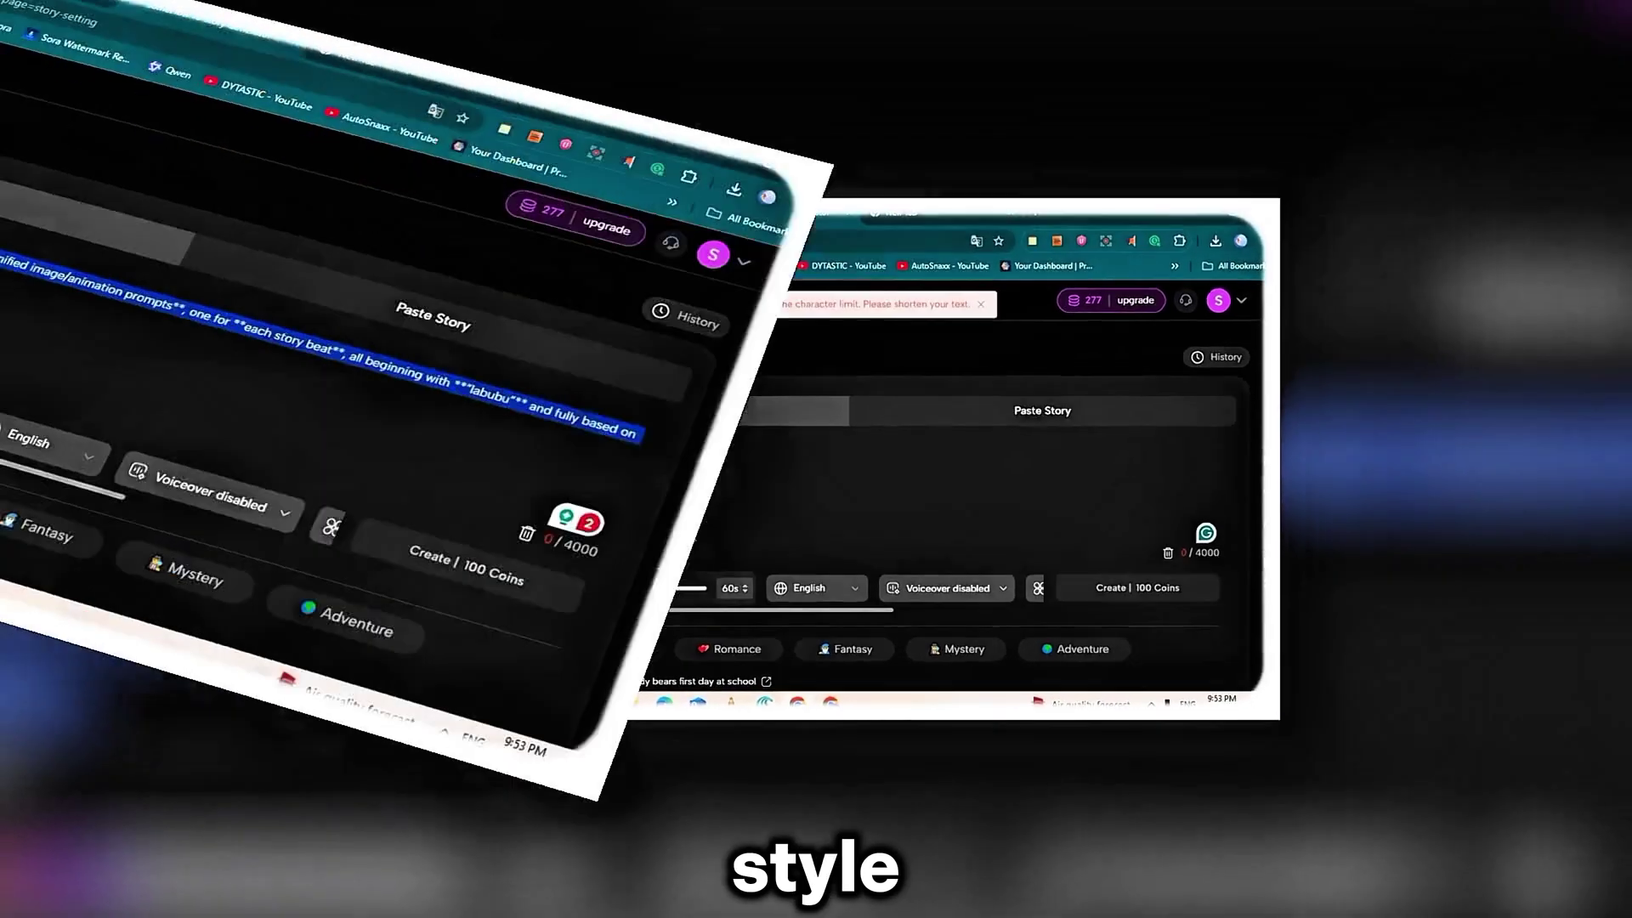
scroll(462, 511, "down", 6)
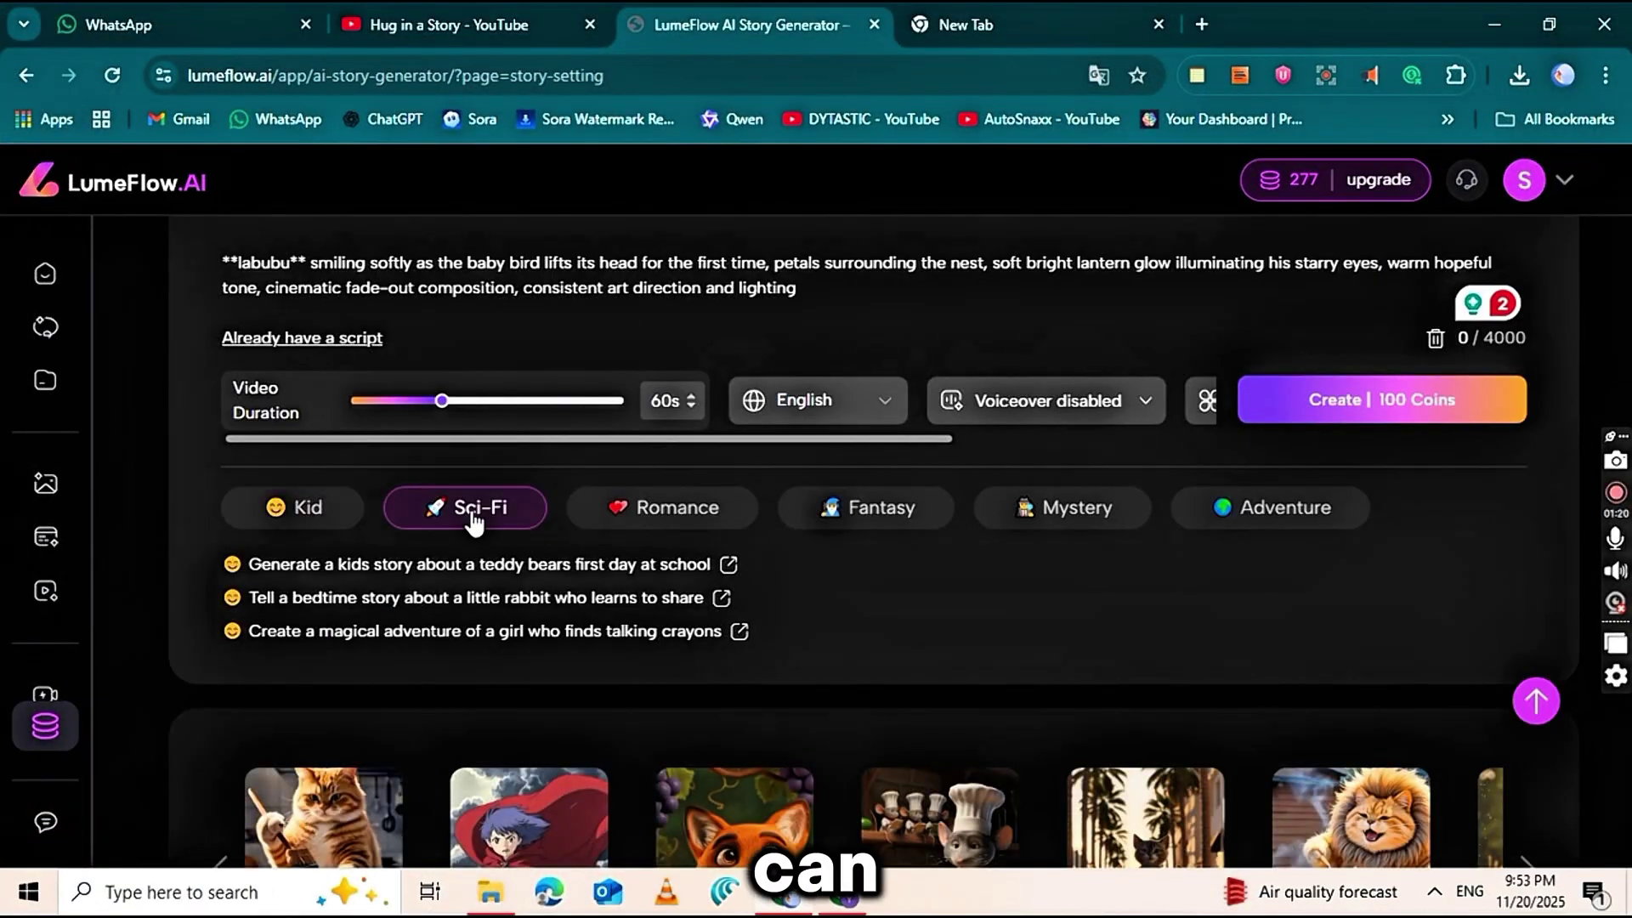
scroll(722, 559, "up", 2)
Set the voiceover to Auto and keep the visual style on Auto.
left_click(804, 559)
scroll(823, 364, "down", 2)
scroll(823, 363, "up", 2)
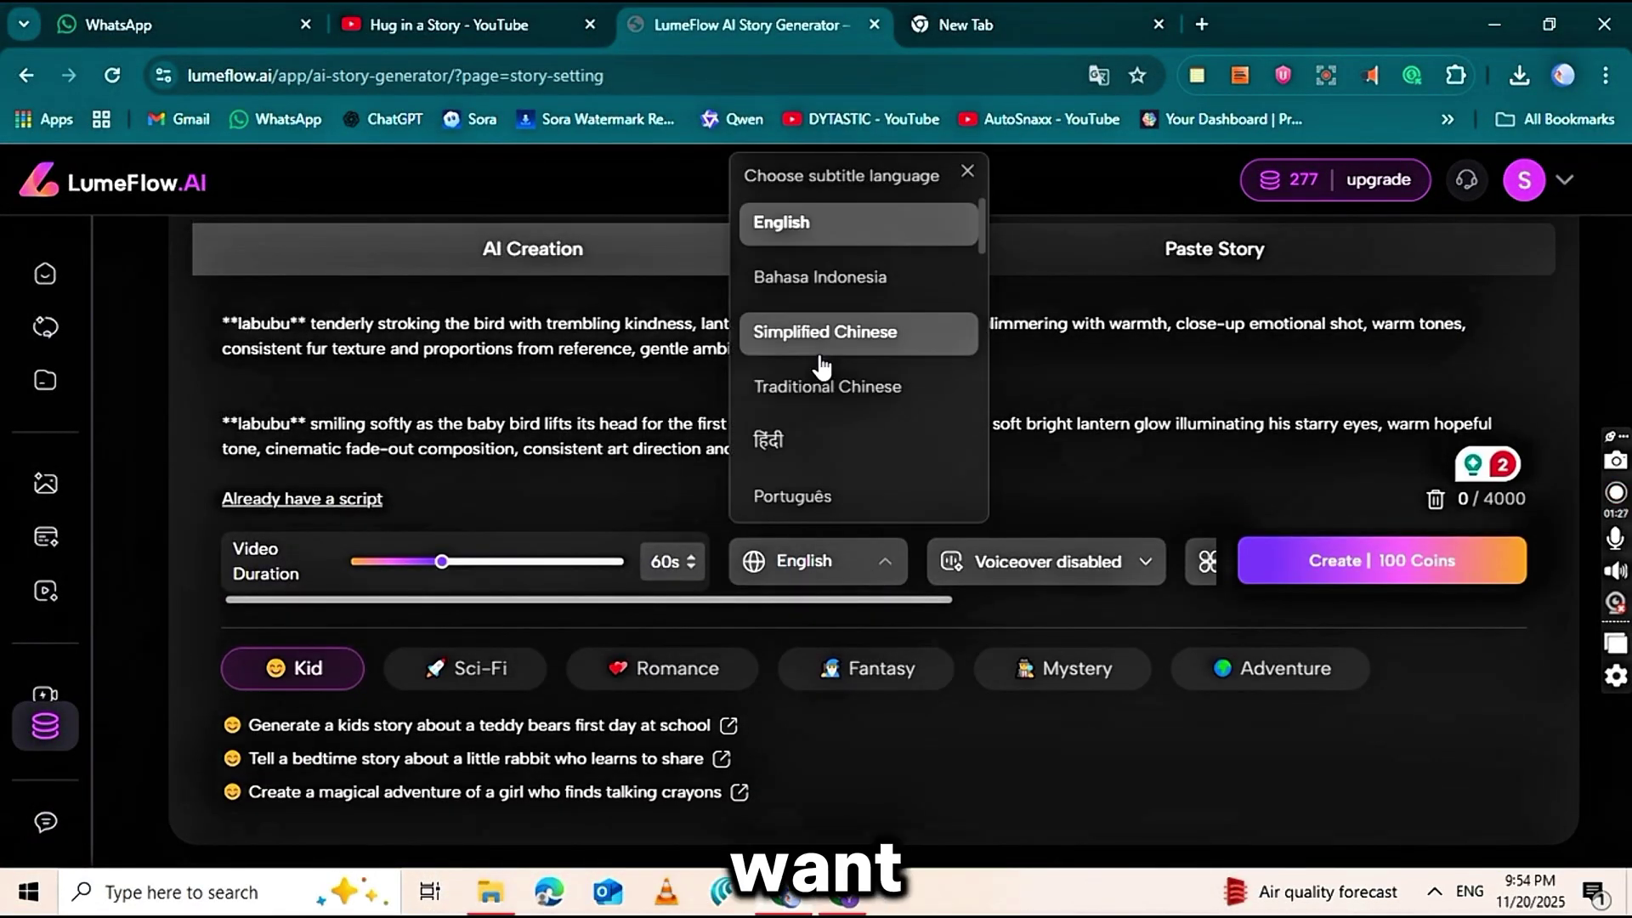
left_click(1075, 574)
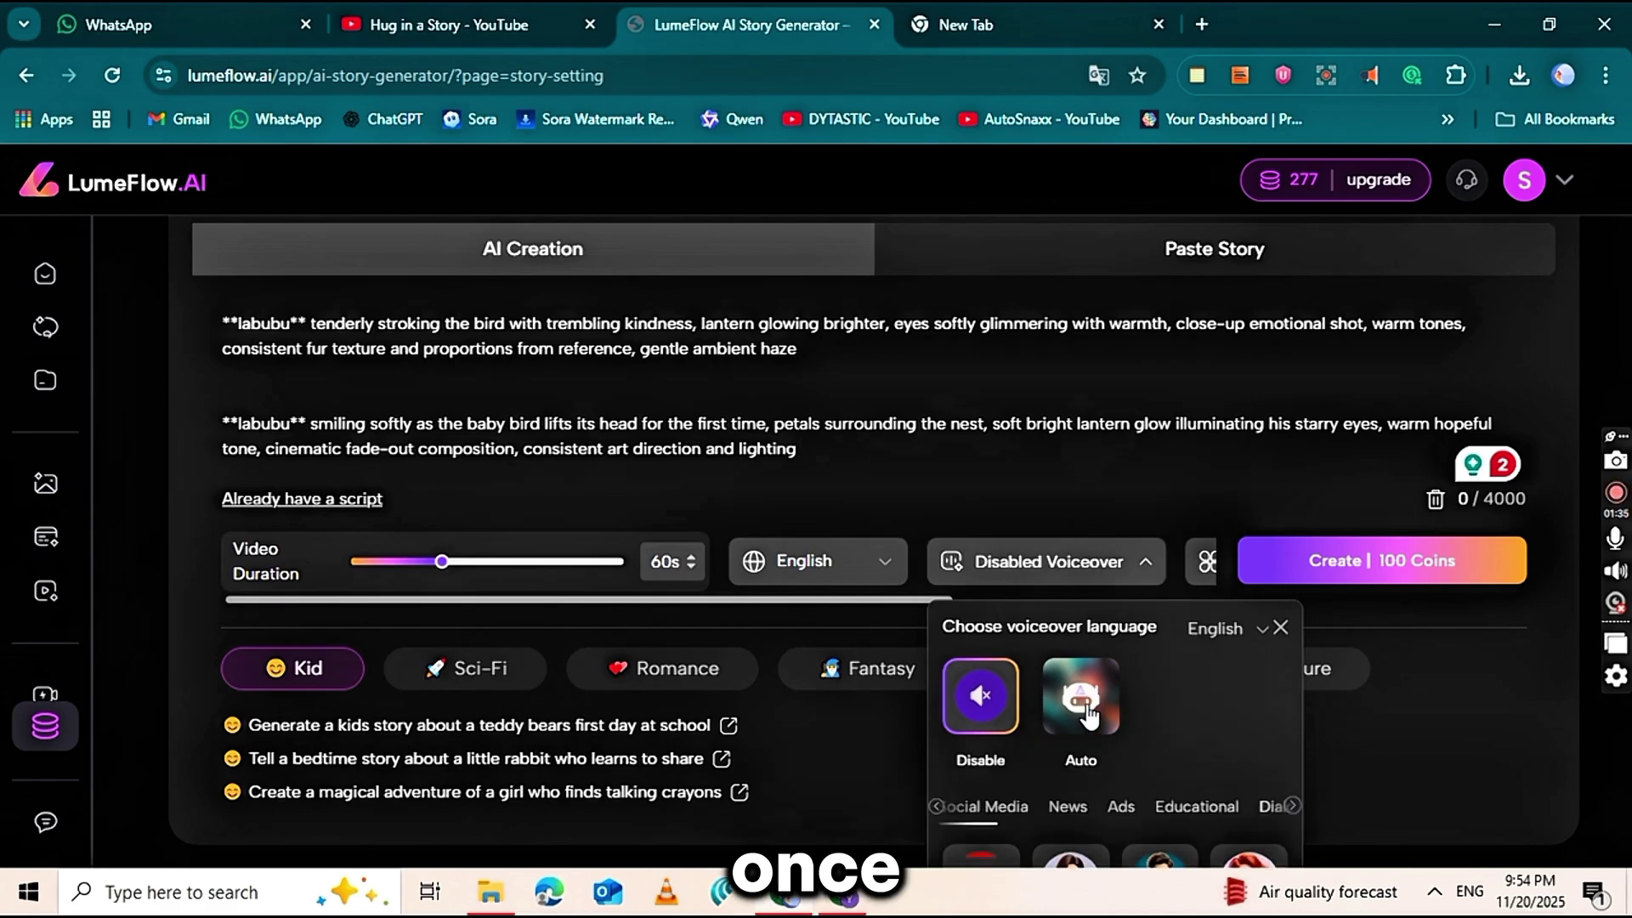
left_click(1042, 482)
scroll(1055, 467, "down", 2)
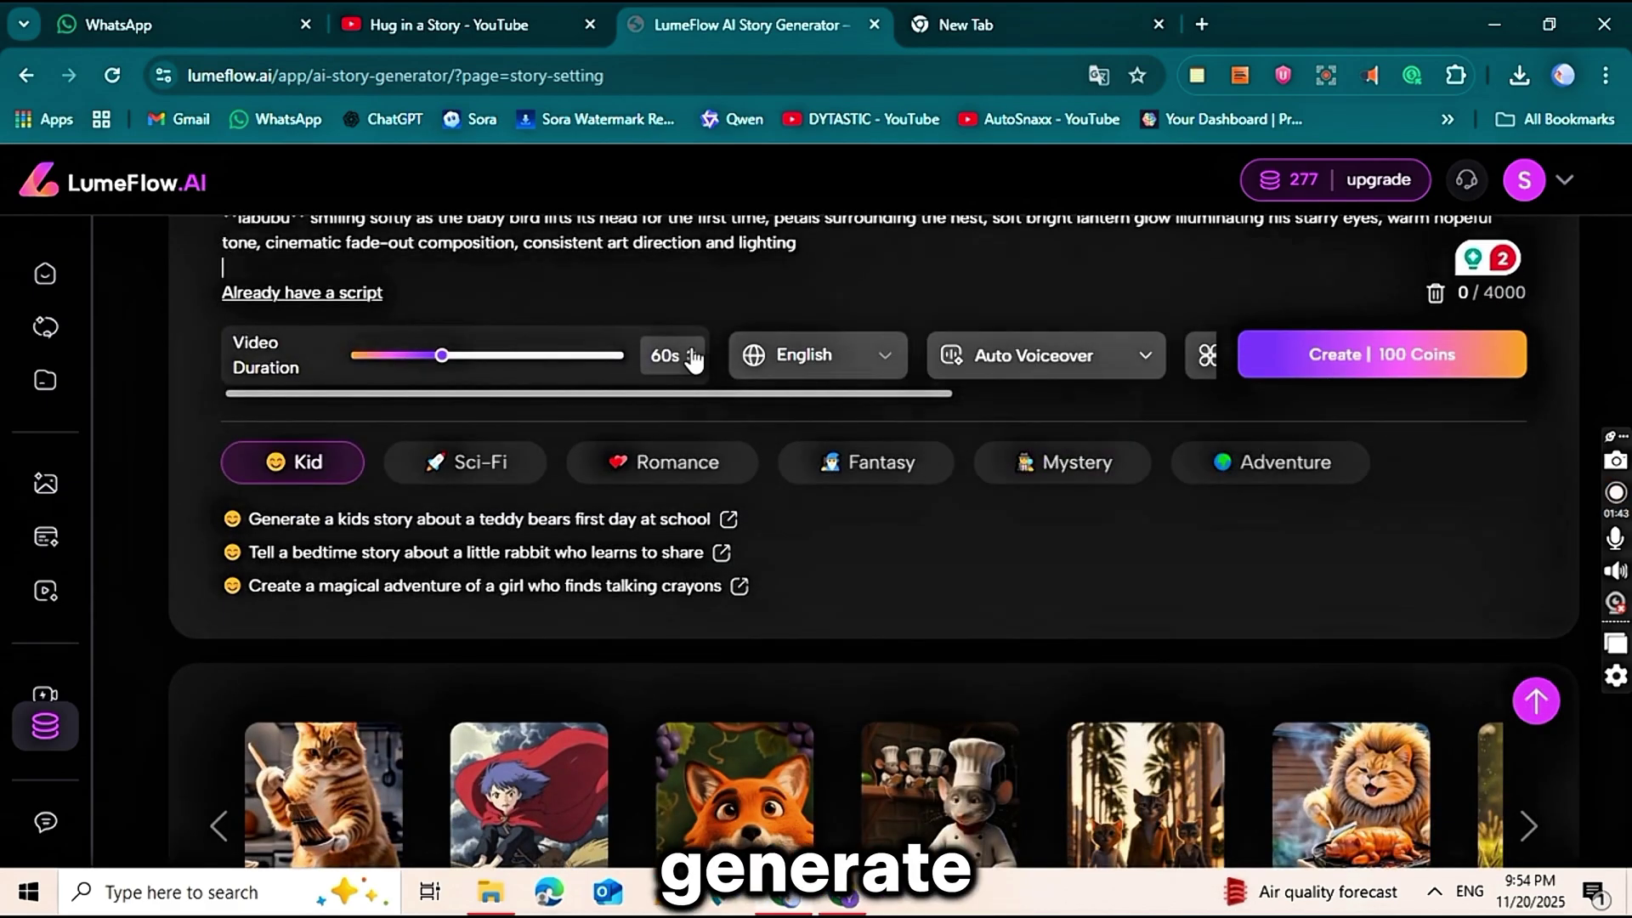
scroll(417, 364, "right", 4)
left_click(947, 372)
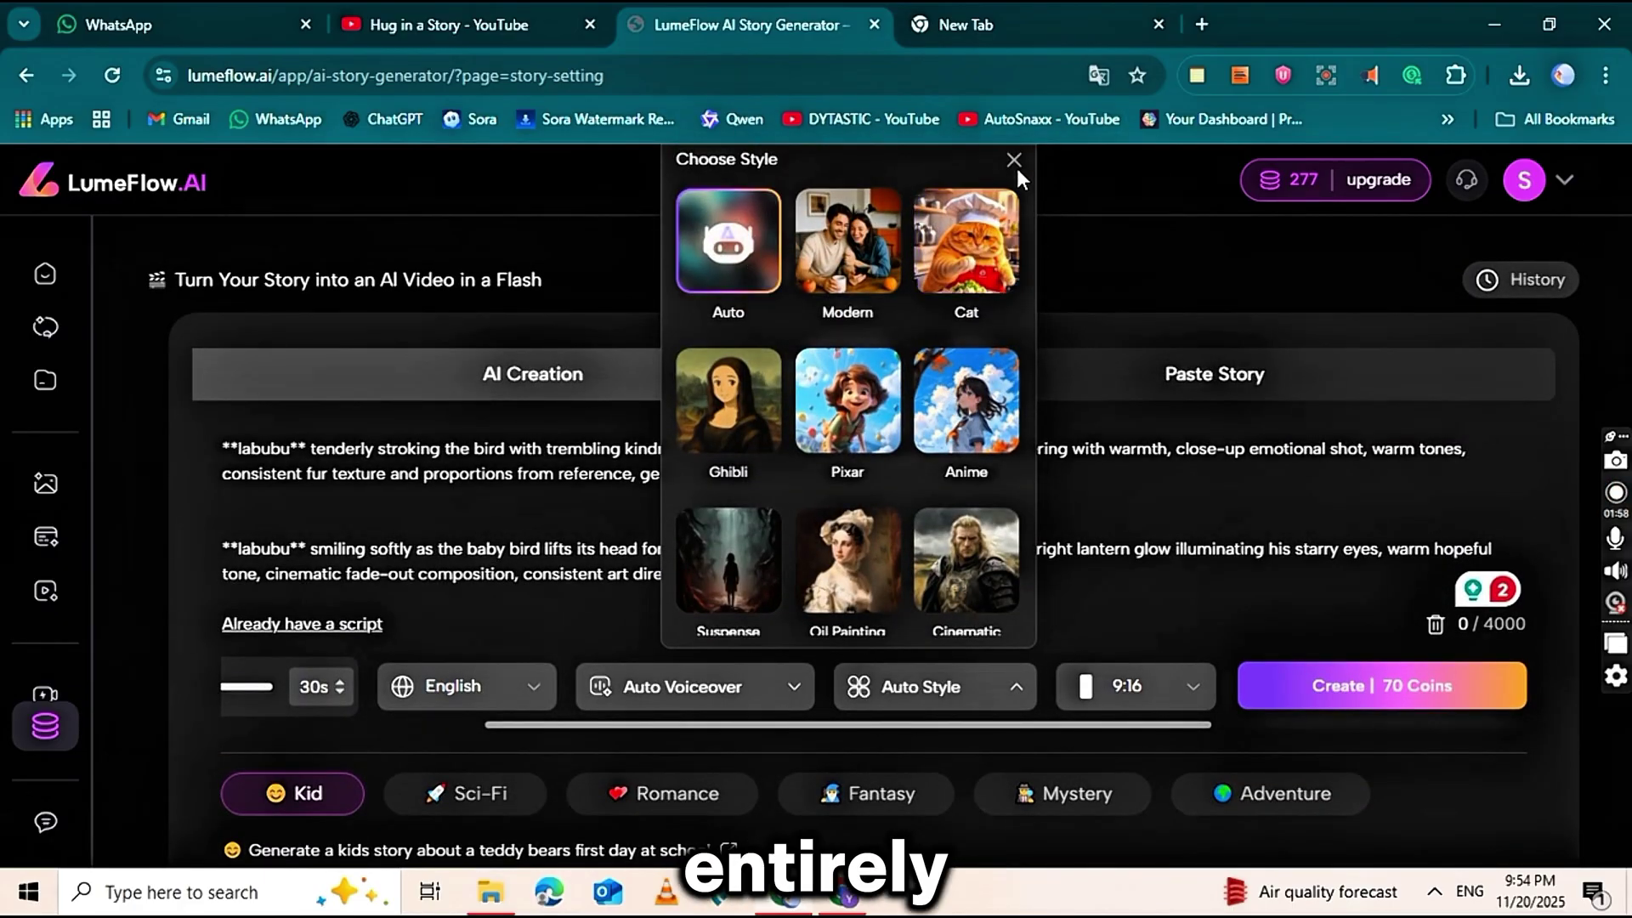
left_click(1014, 160)
Review the aspect ratio options, keeping the story at 30s and 9:16.
left_click(1183, 676)
scroll(1158, 694, "down", 8)
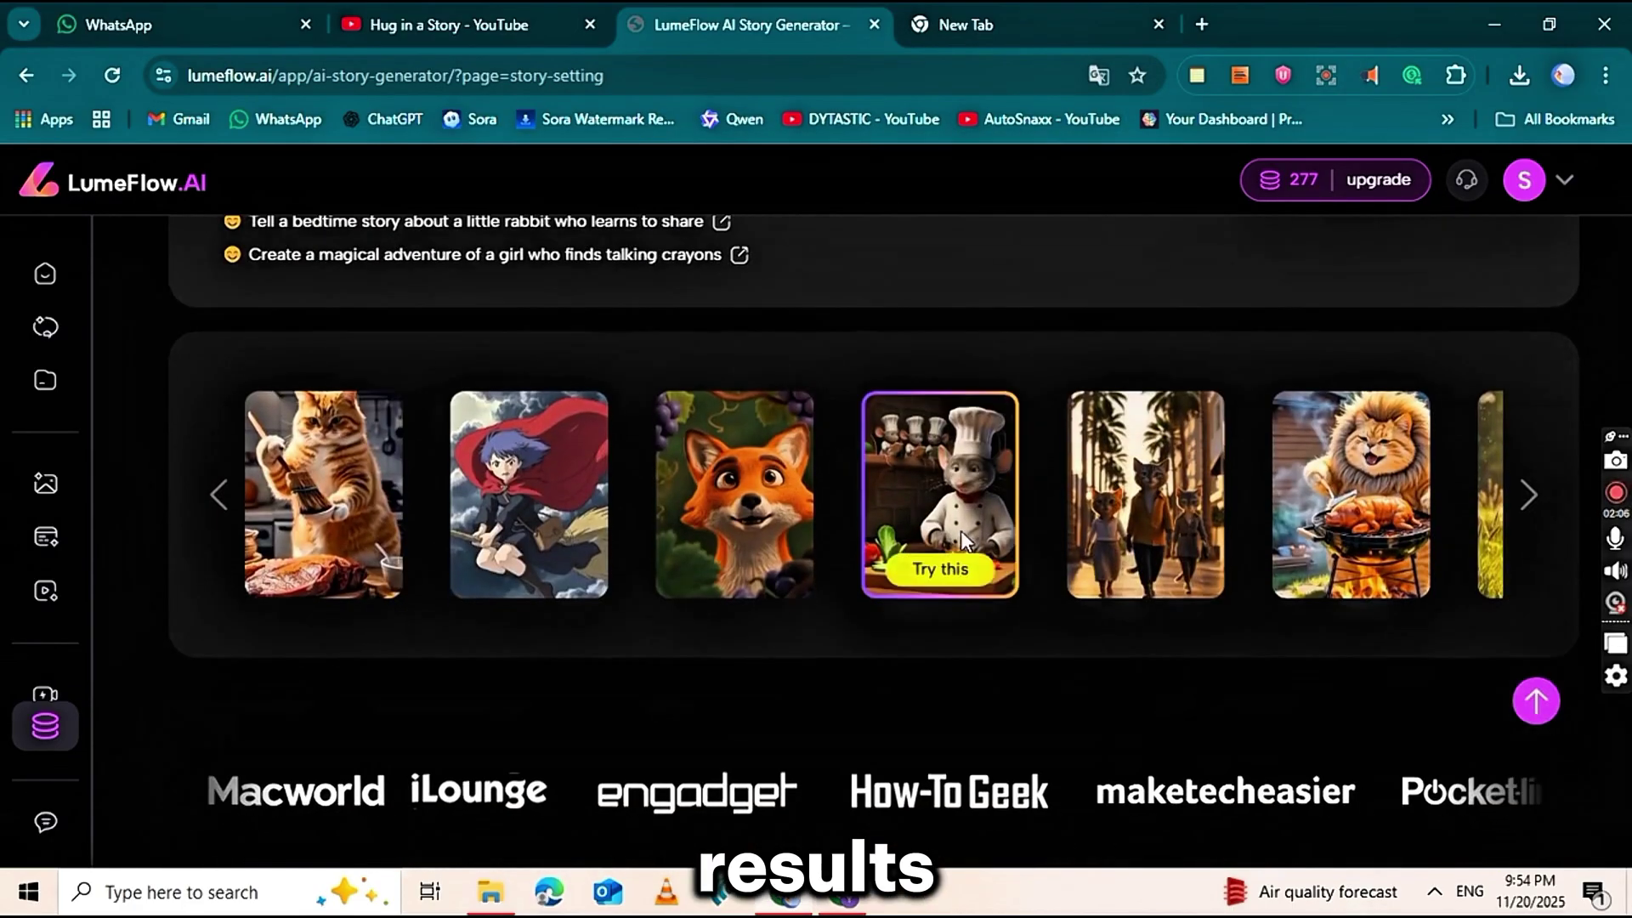
scroll(759, 654, "up", 6)
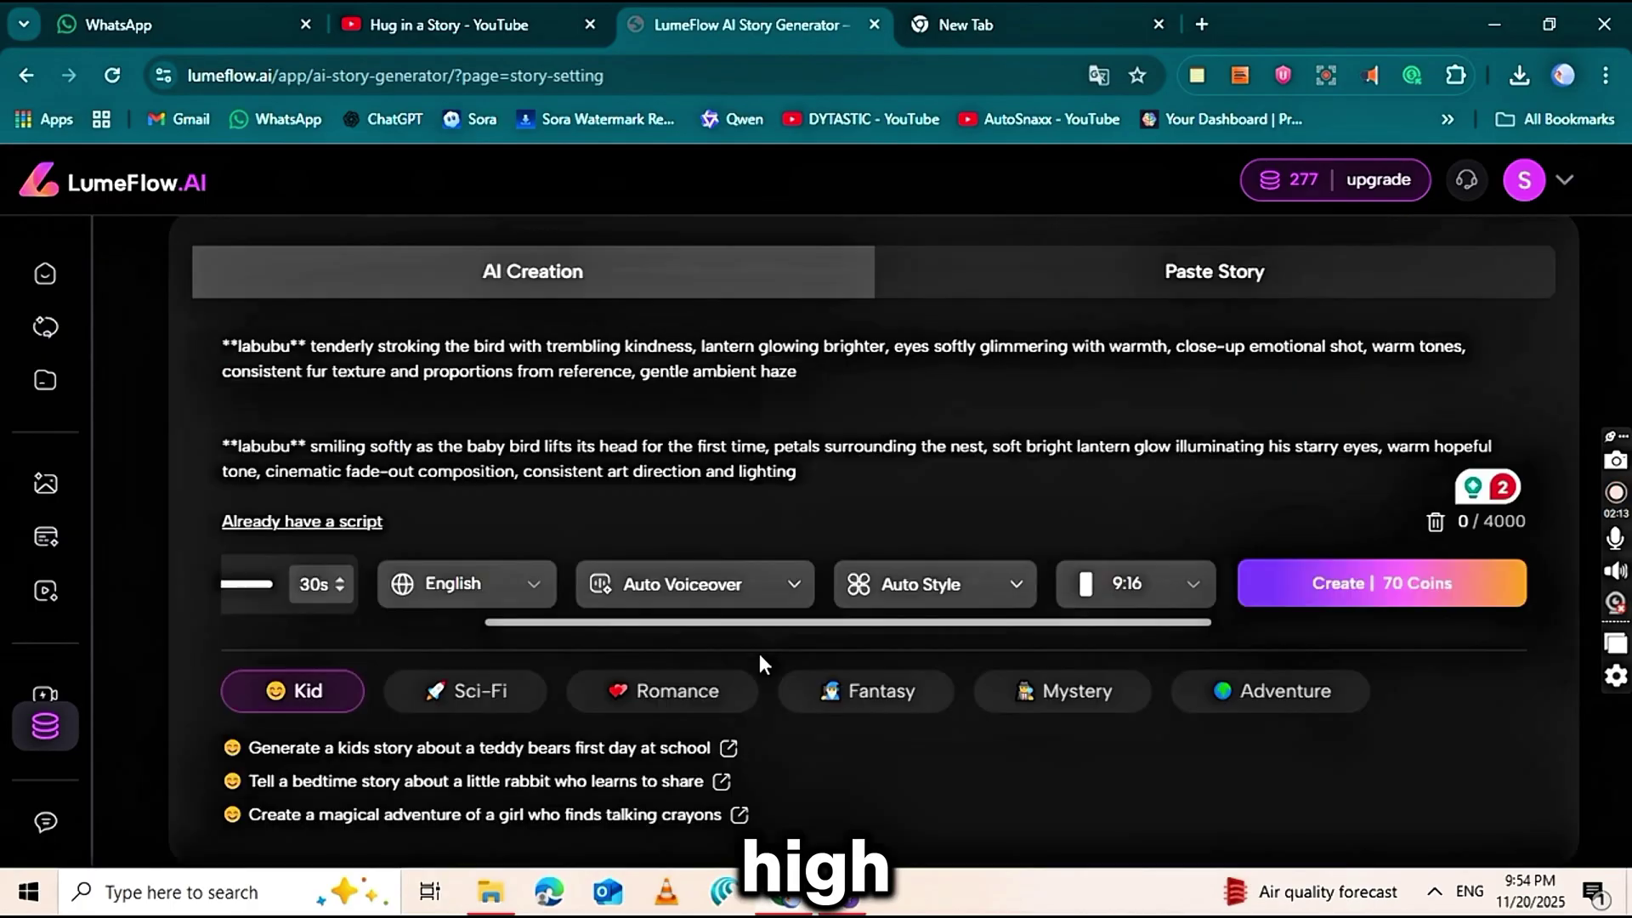
scroll(758, 654, "up", 1)
Create the Labubu story video for 70 coins and wait for the 01:31 export to finish.
left_click(1369, 687)
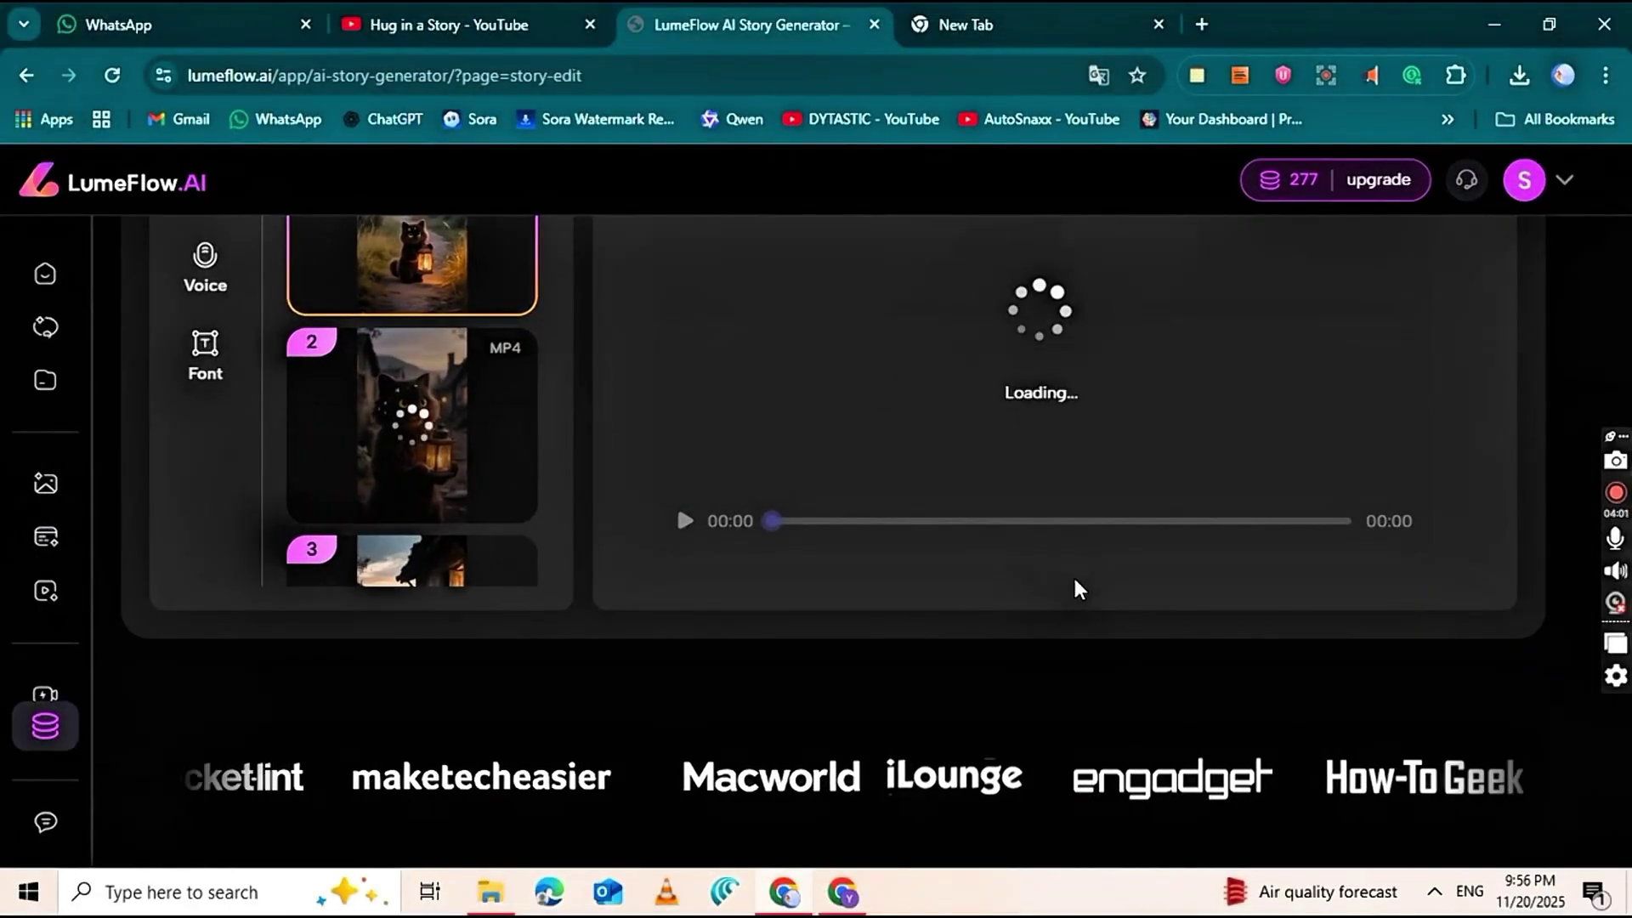
scroll(1073, 575, "up", 2)
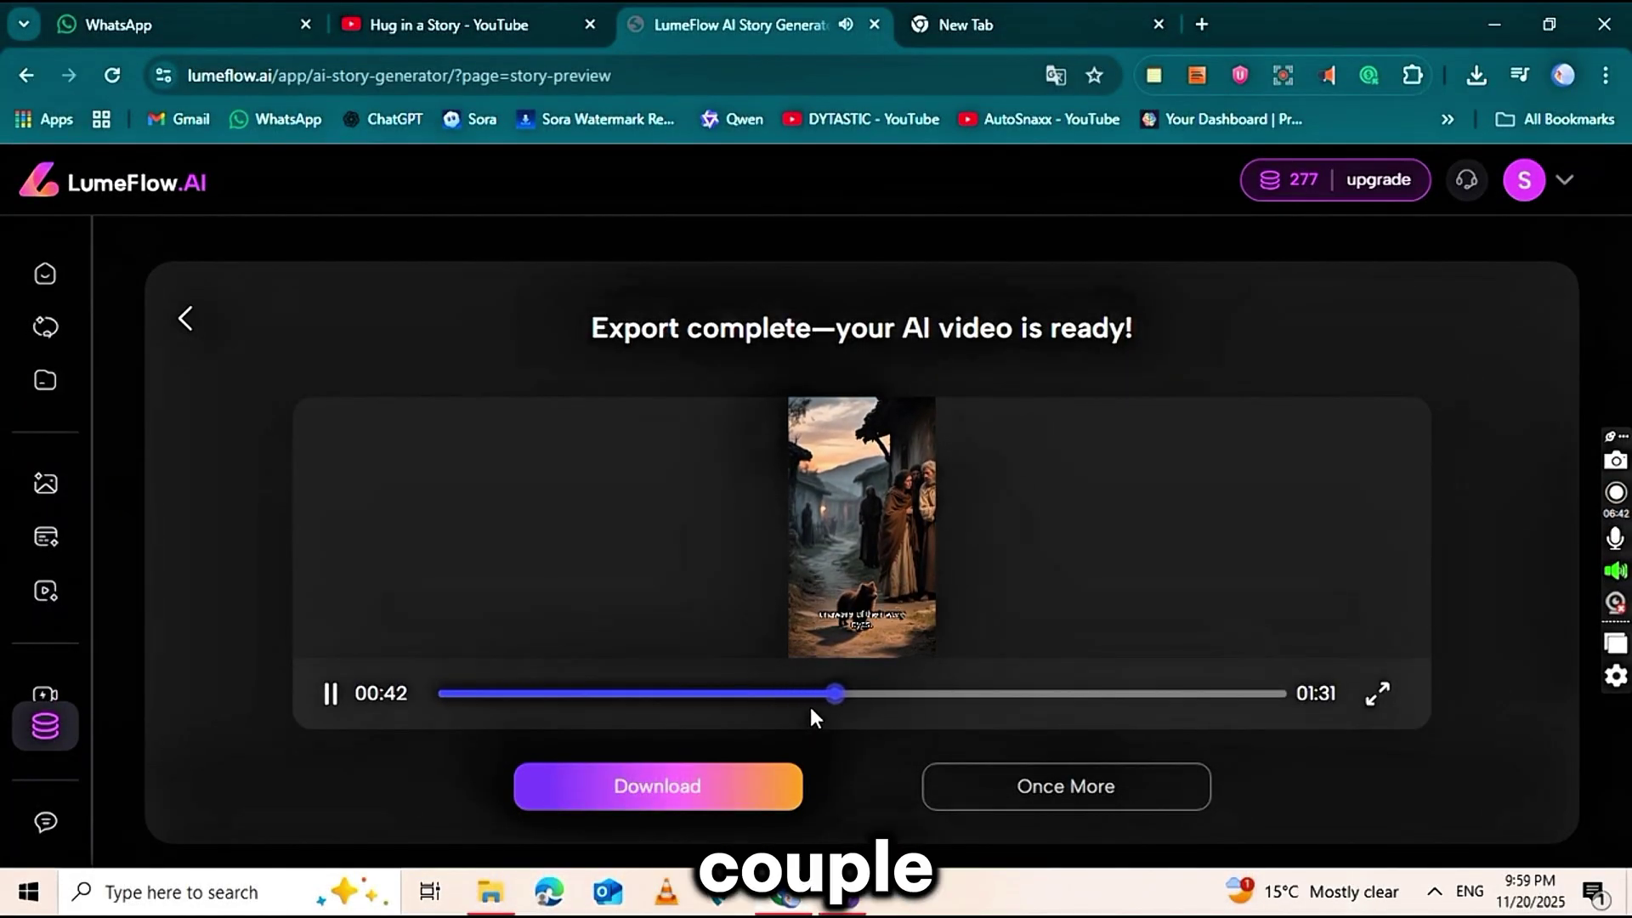
Download the story video and import the whole batch of Labubu clips into CapCut.
left_click(699, 783)
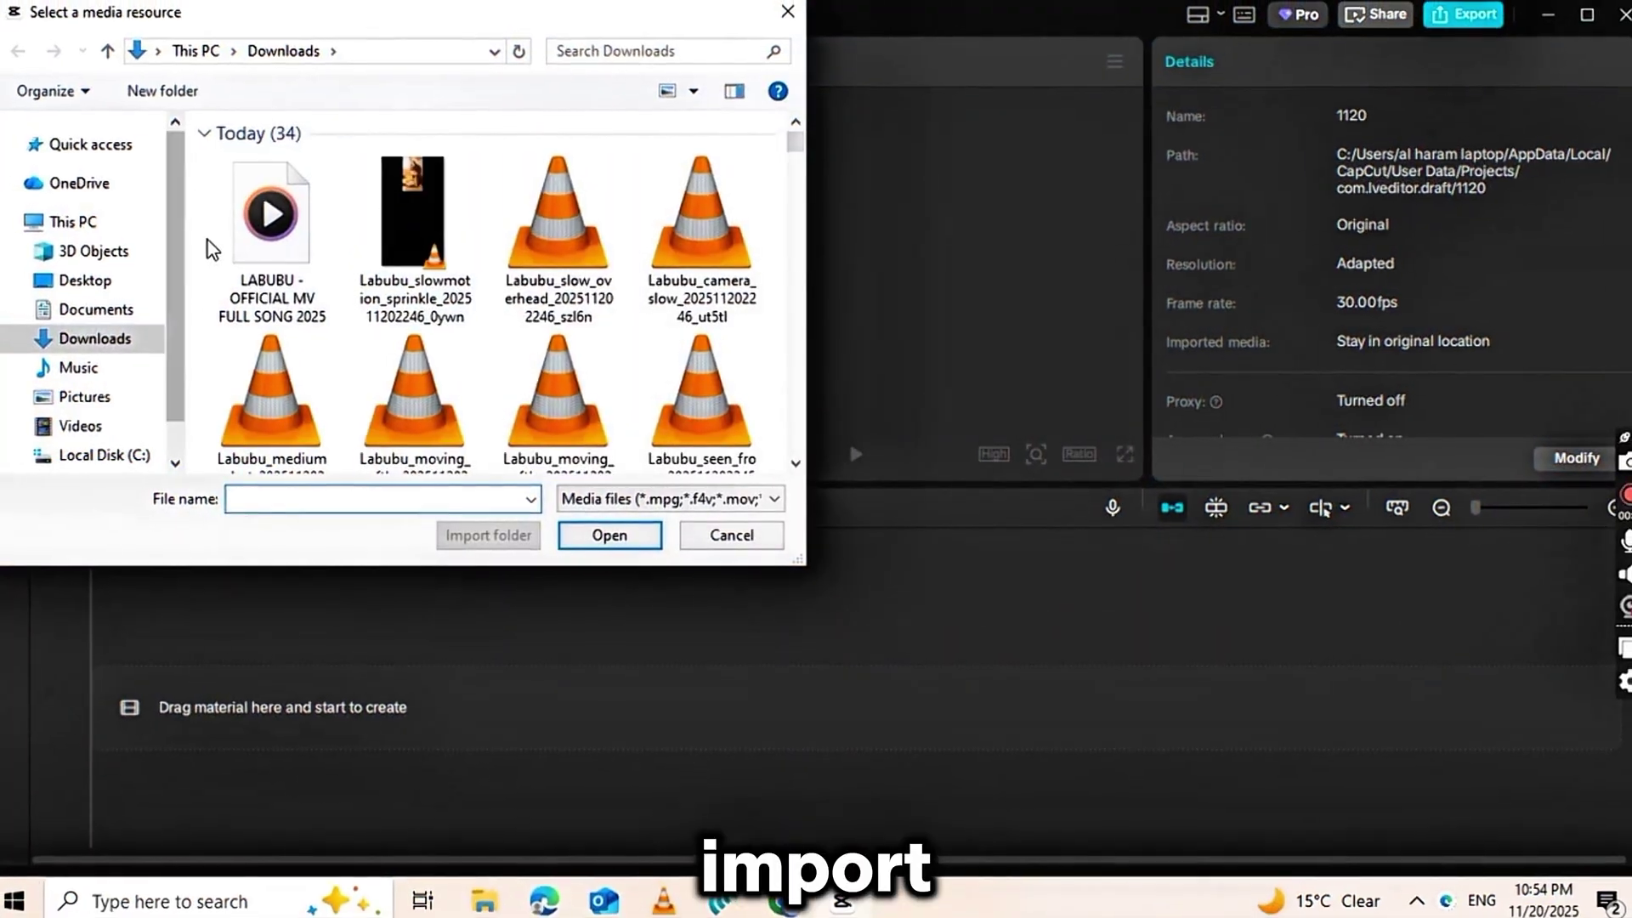
left_click_drag(219, 136, 680, 449)
scroll(672, 386, "down", 5)
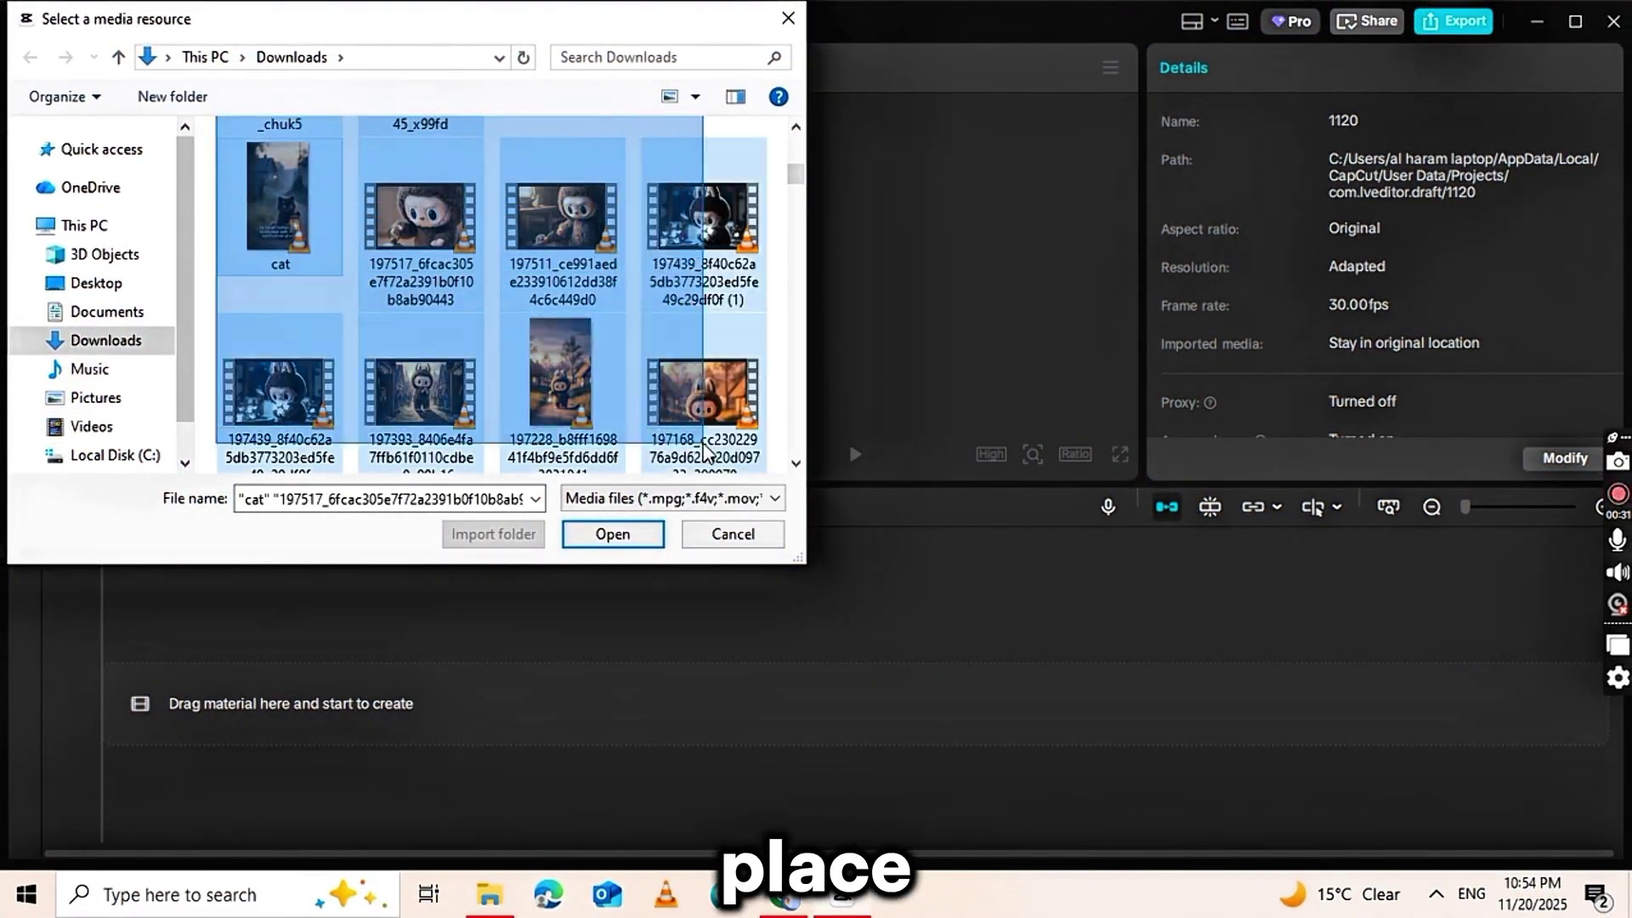
left_click(612, 534)
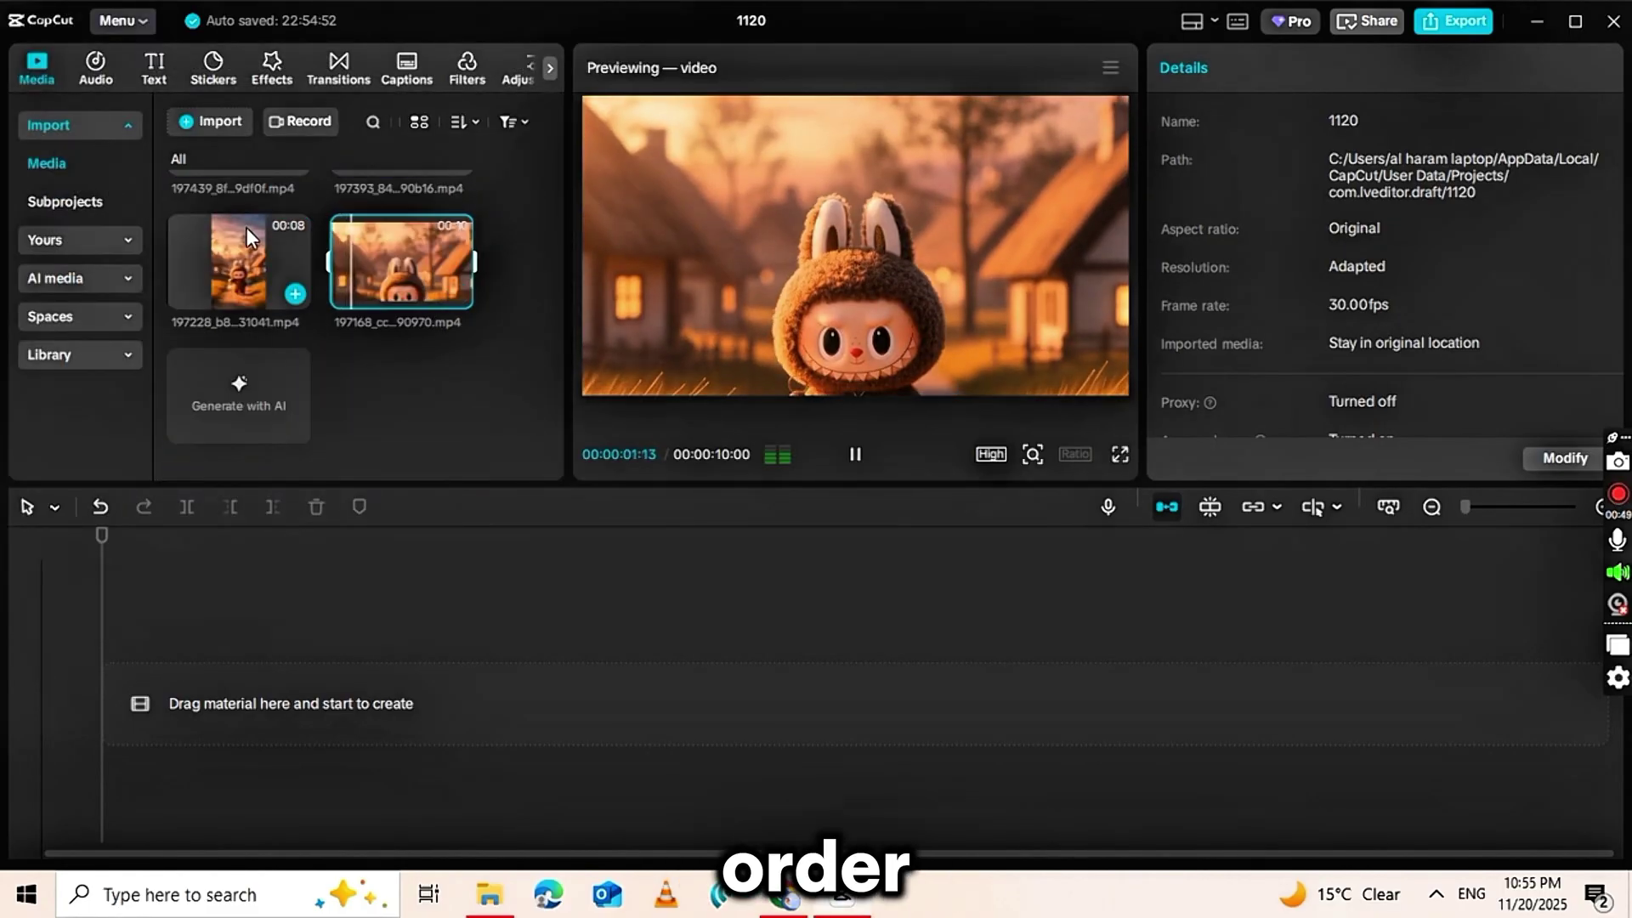
Add the lantern bunny, chuk5, hyppj and 9025 medium shot clips to the timeline in order.
left_click(295, 293)
left_click_drag(221, 607, 547, 637)
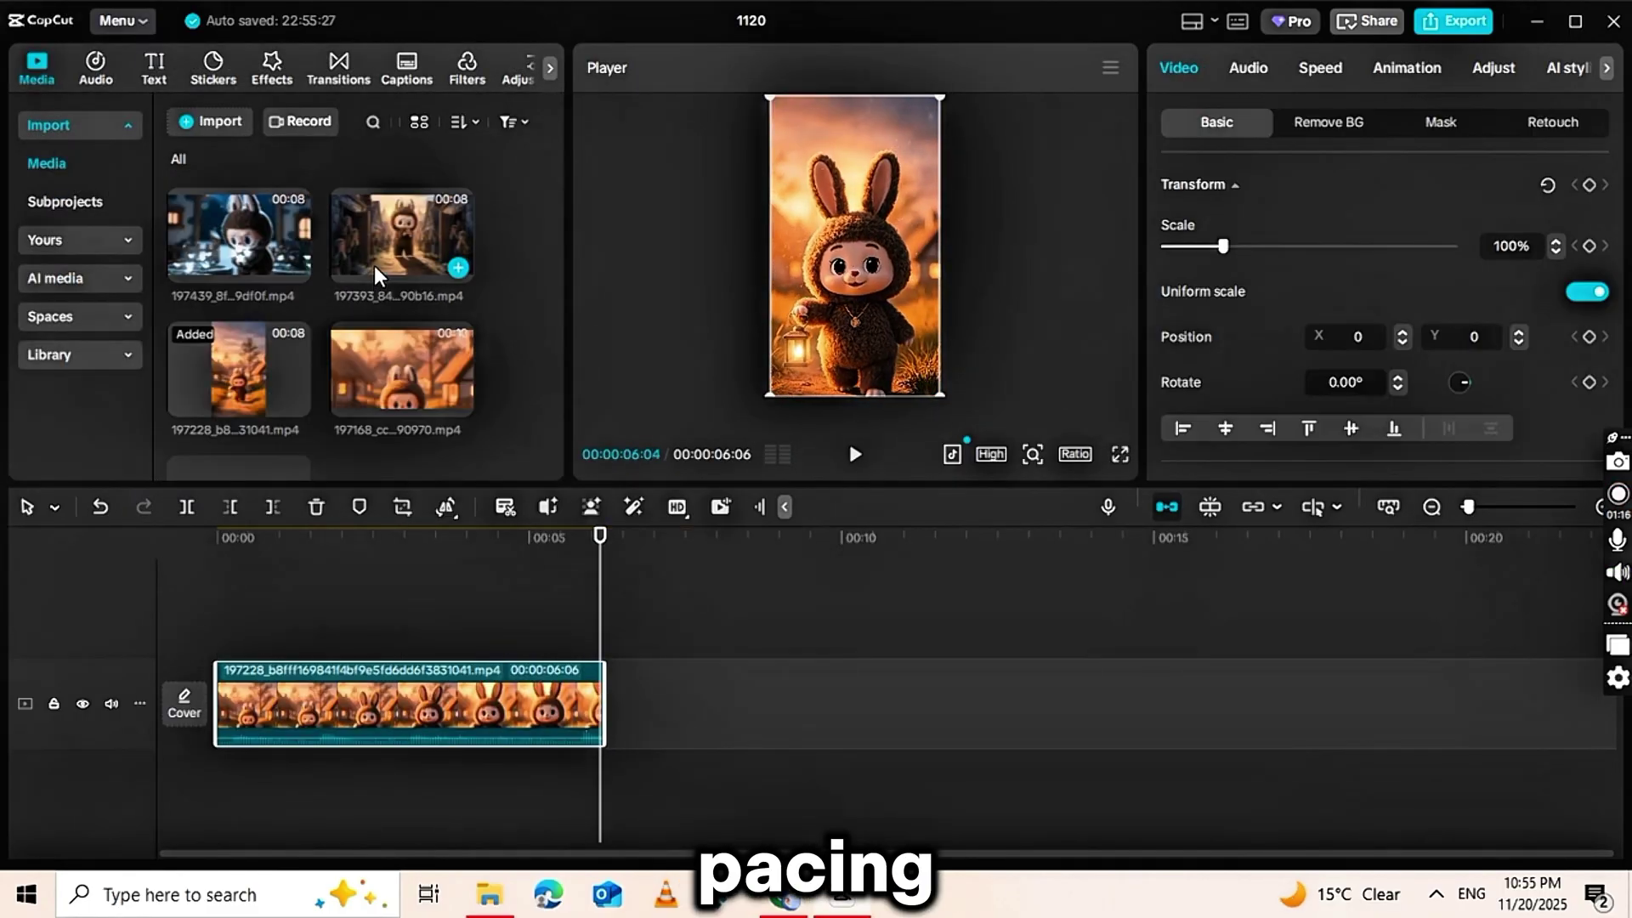
left_click(248, 238)
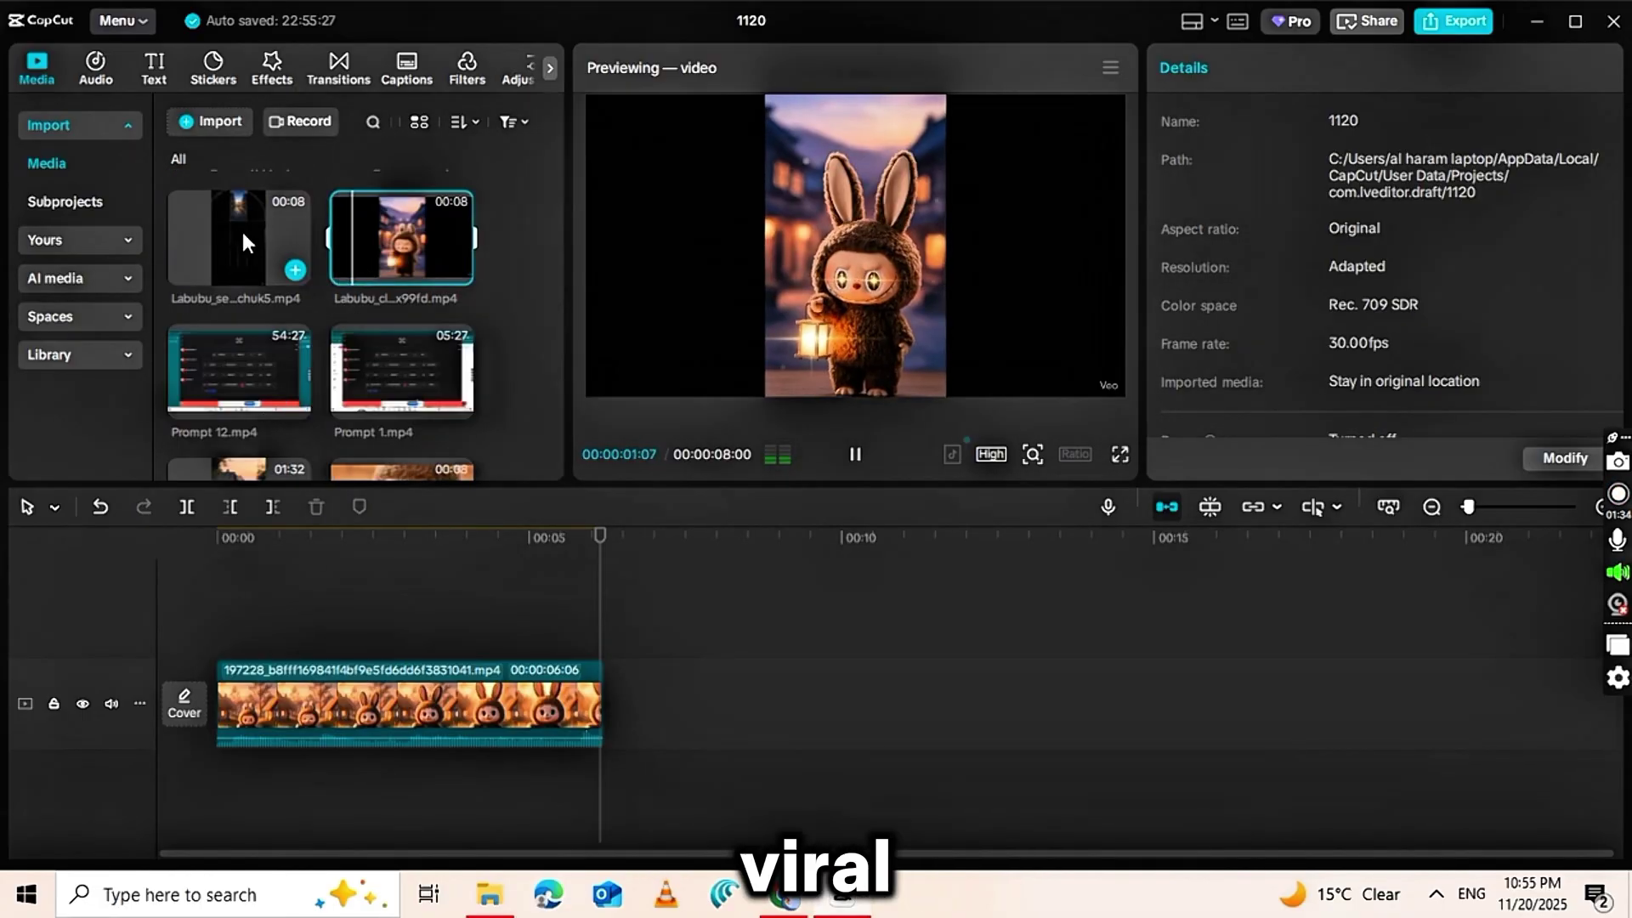
left_click(294, 268)
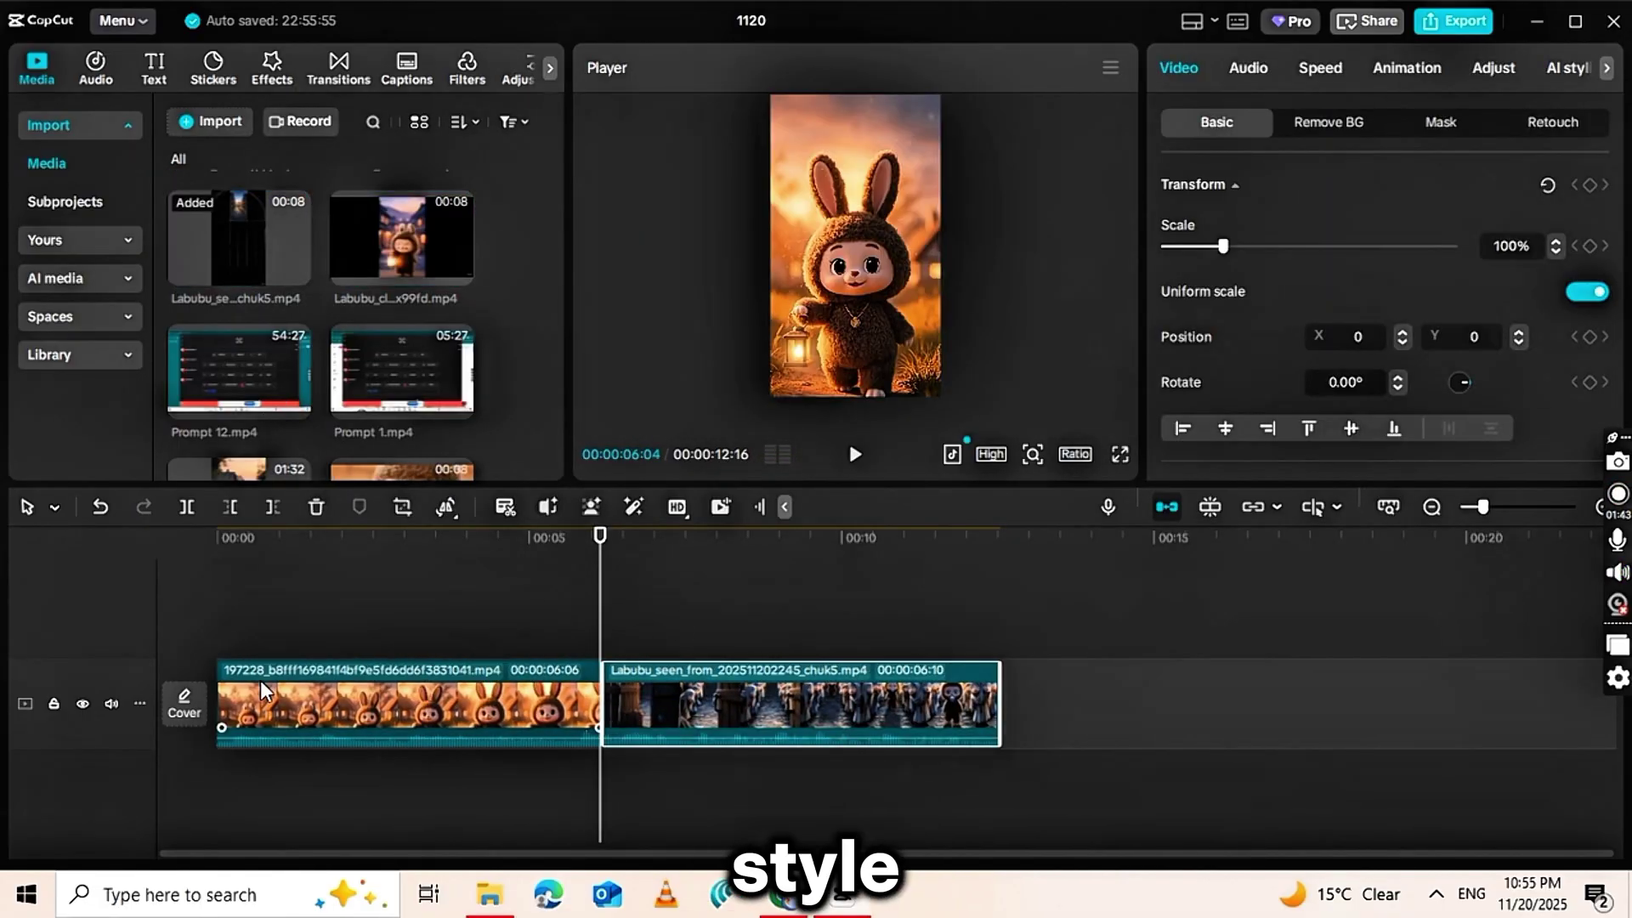
left_click(403, 231)
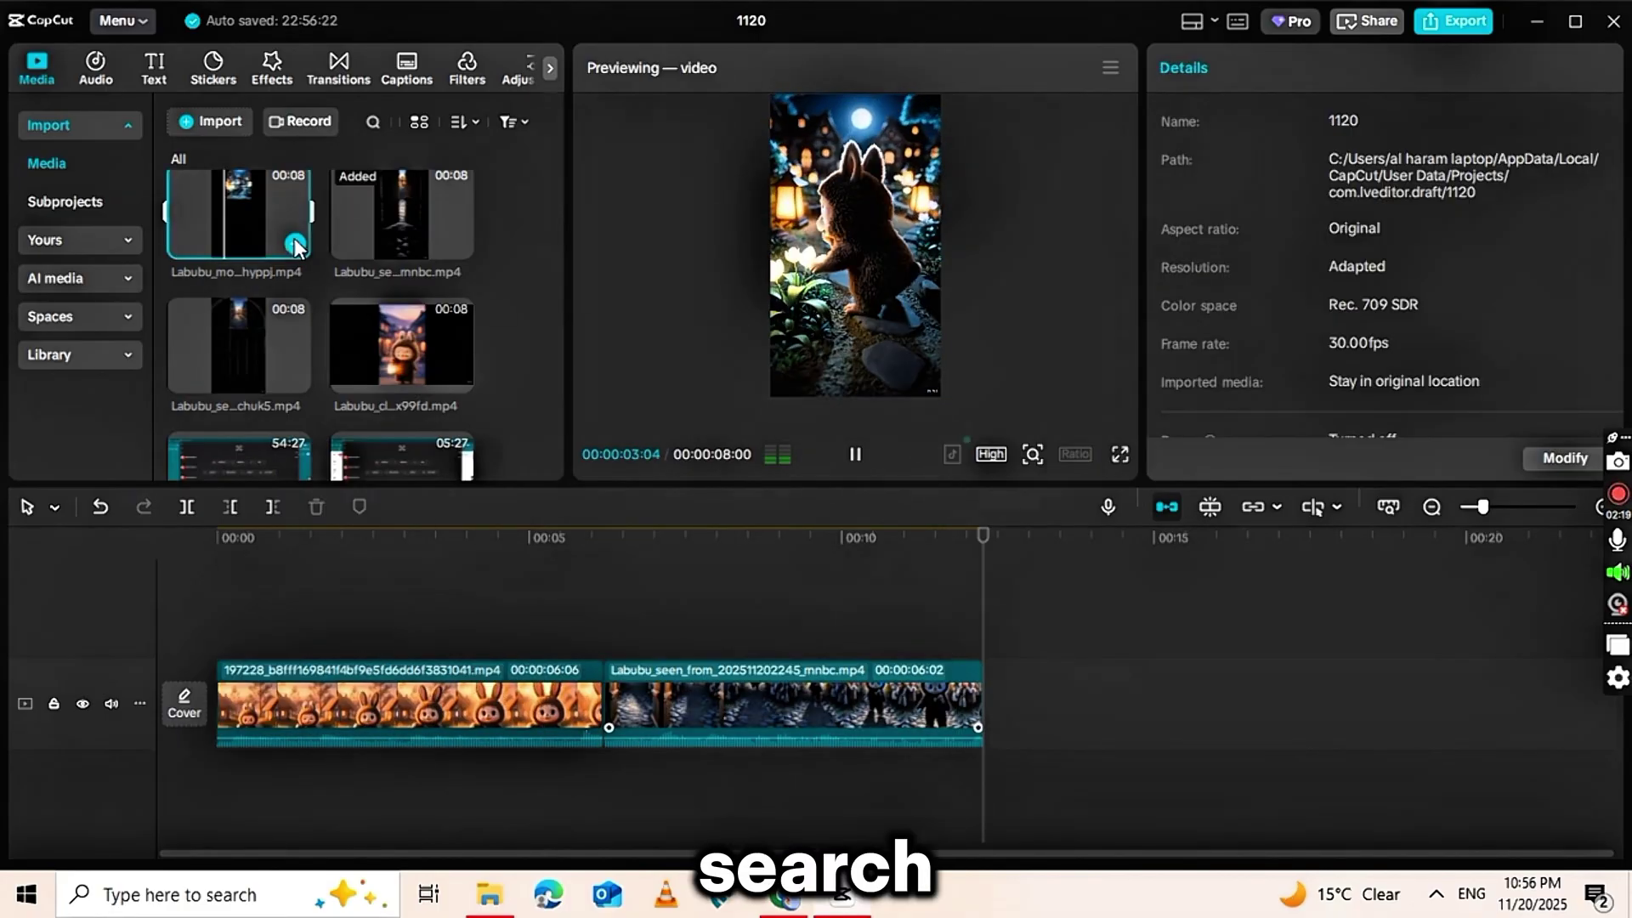
left_click(294, 245)
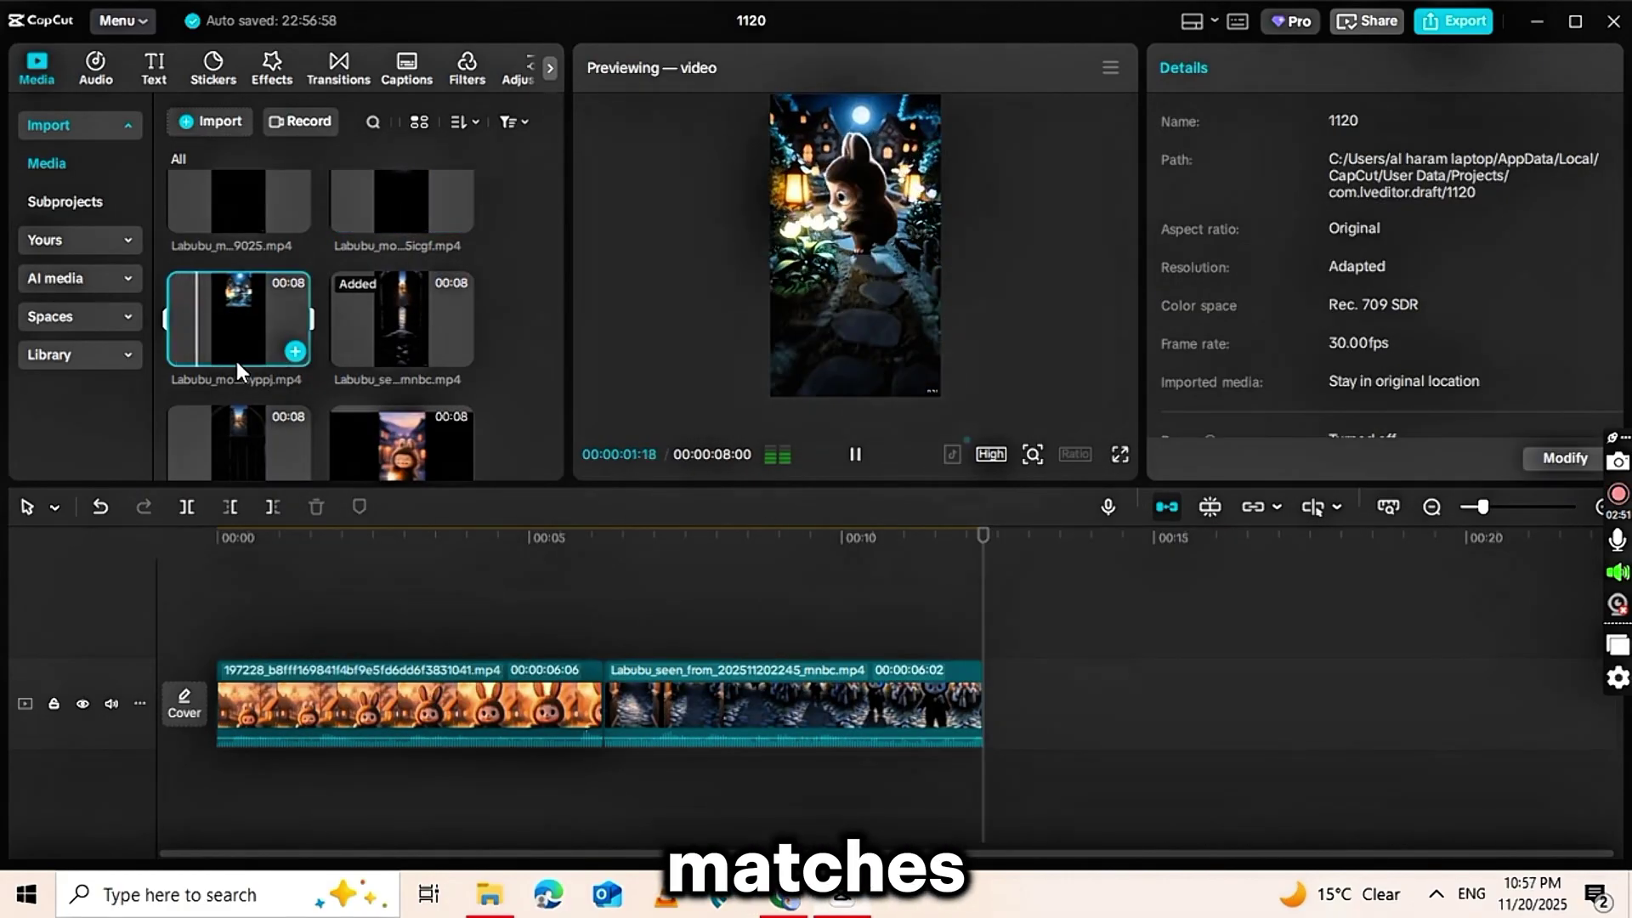
left_click(291, 354)
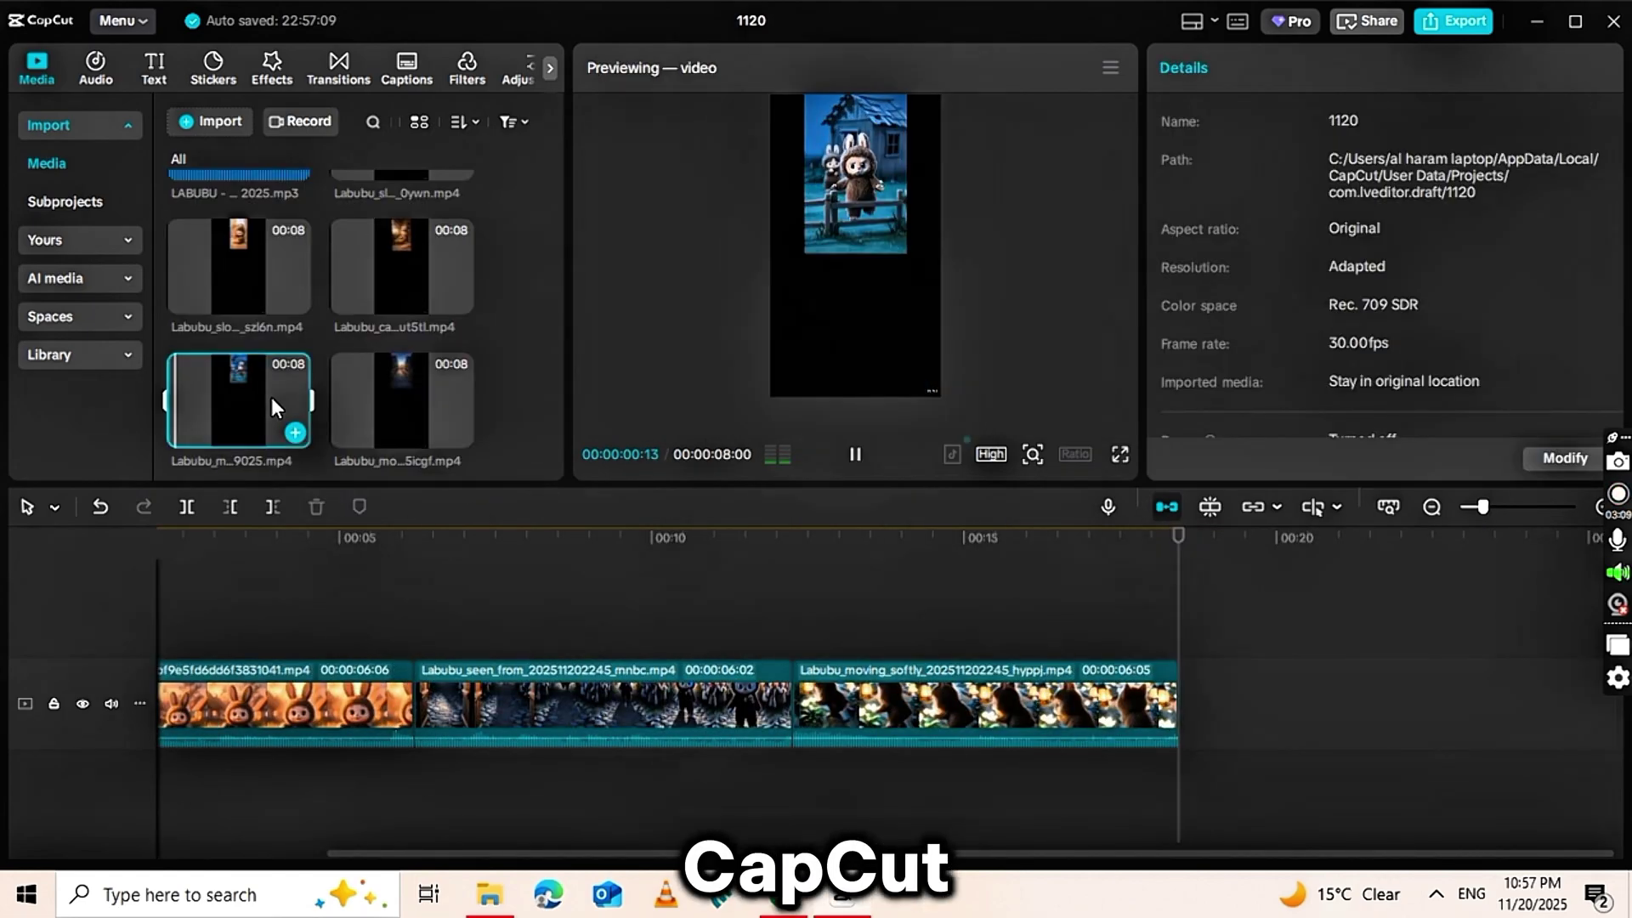
left_click(292, 431)
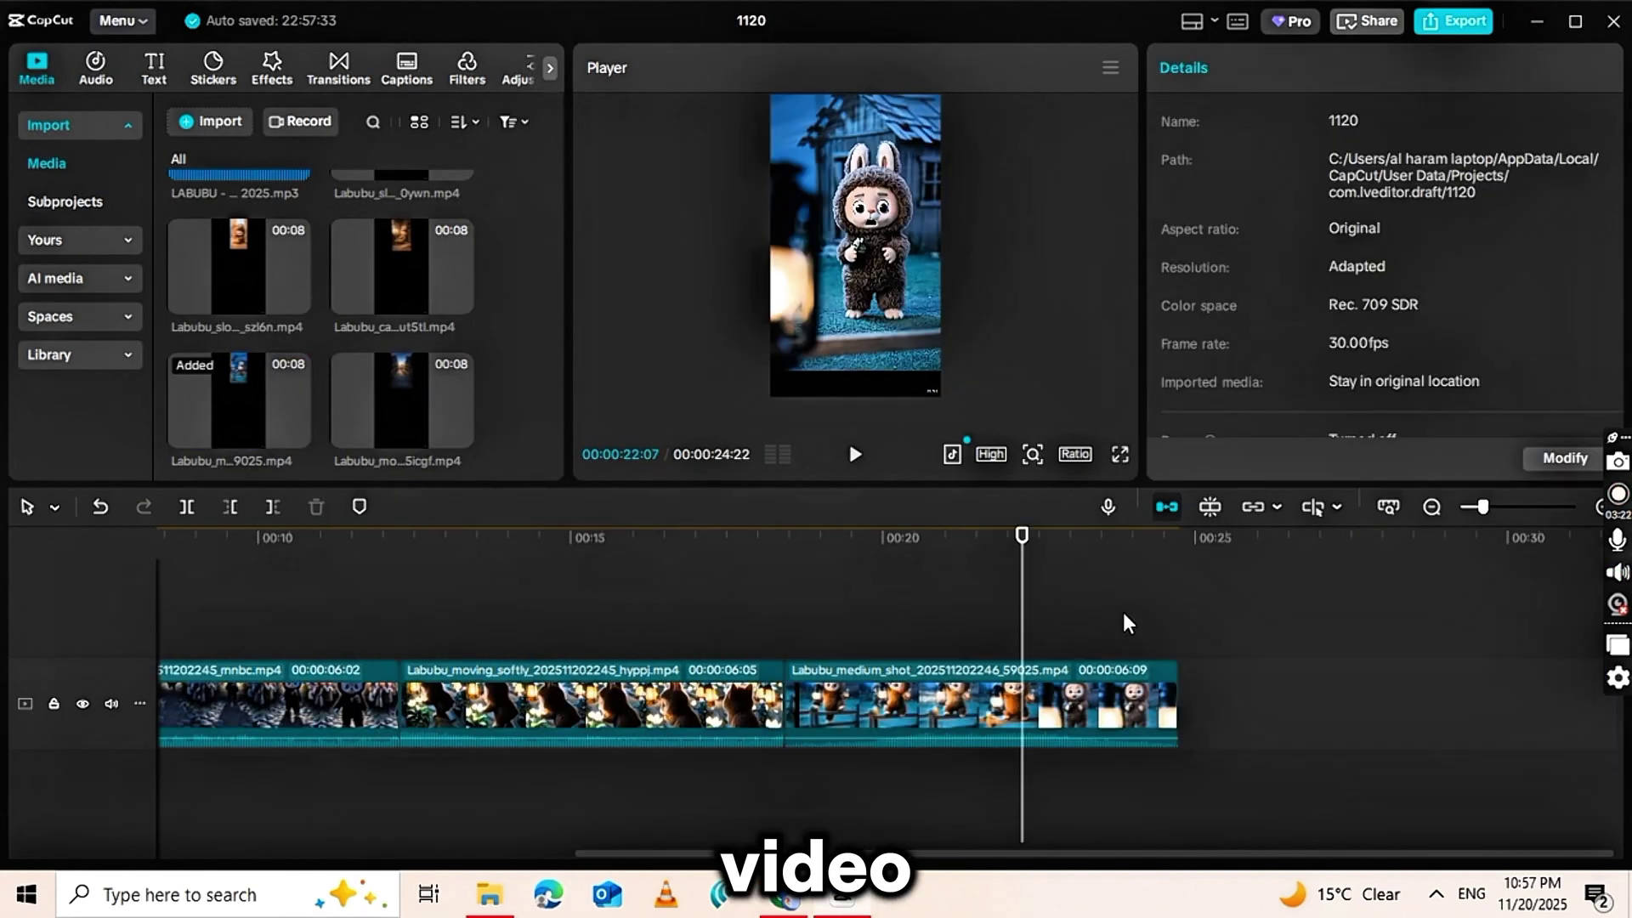
Append the ut5tl and 0ywn clips to the end of the timeline.
left_click(1169, 706)
left_click(374, 291)
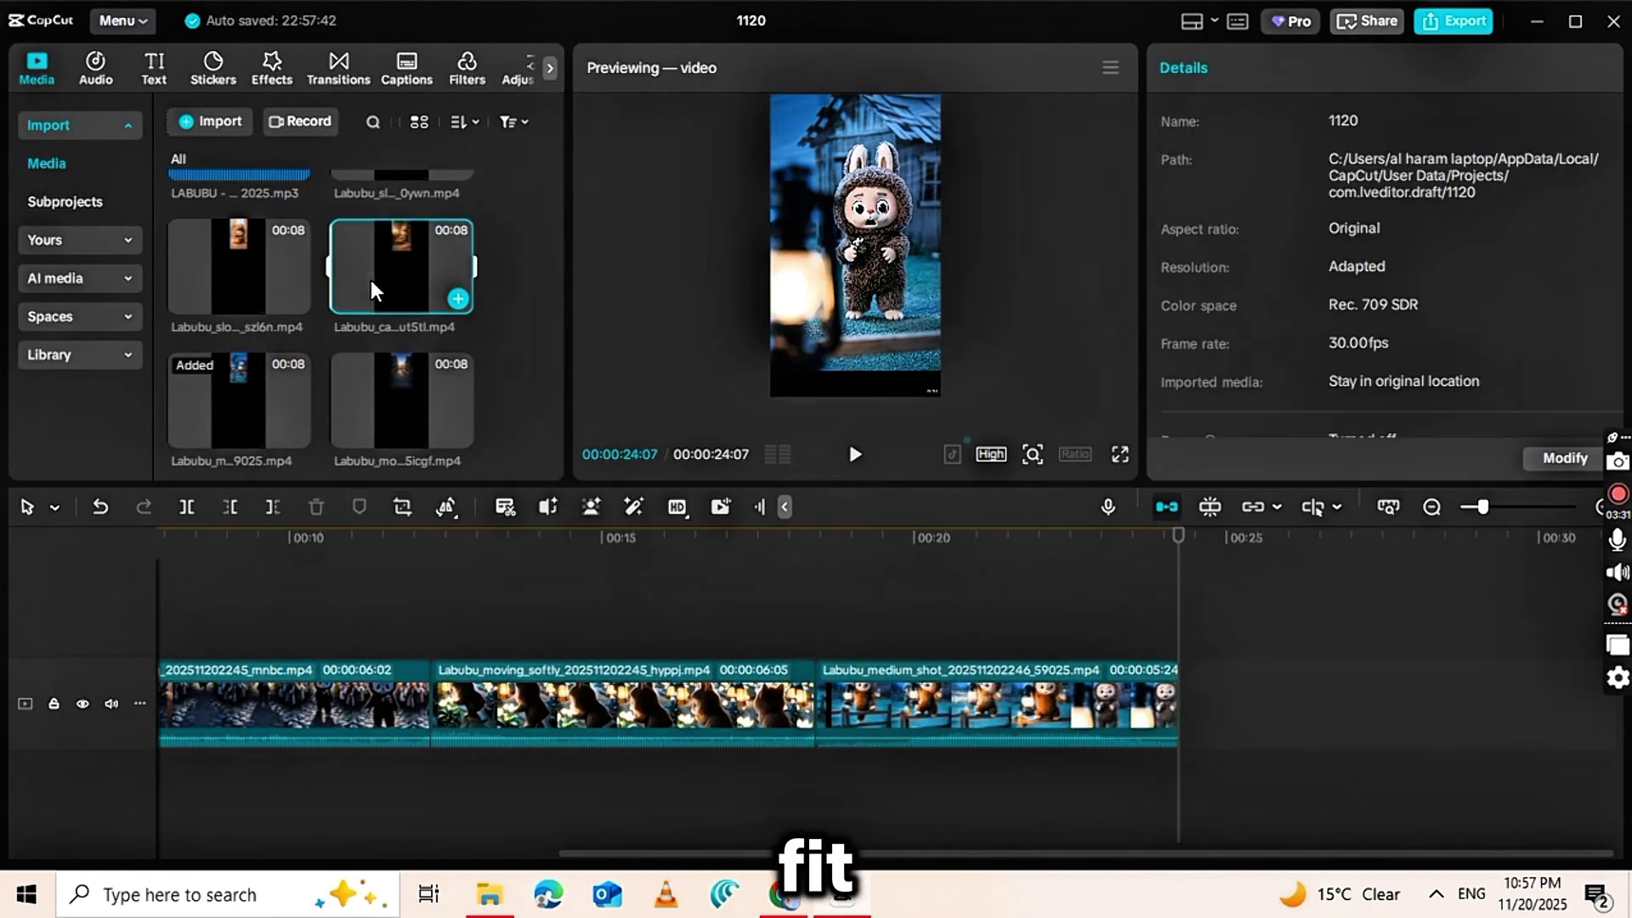
left_click(458, 299)
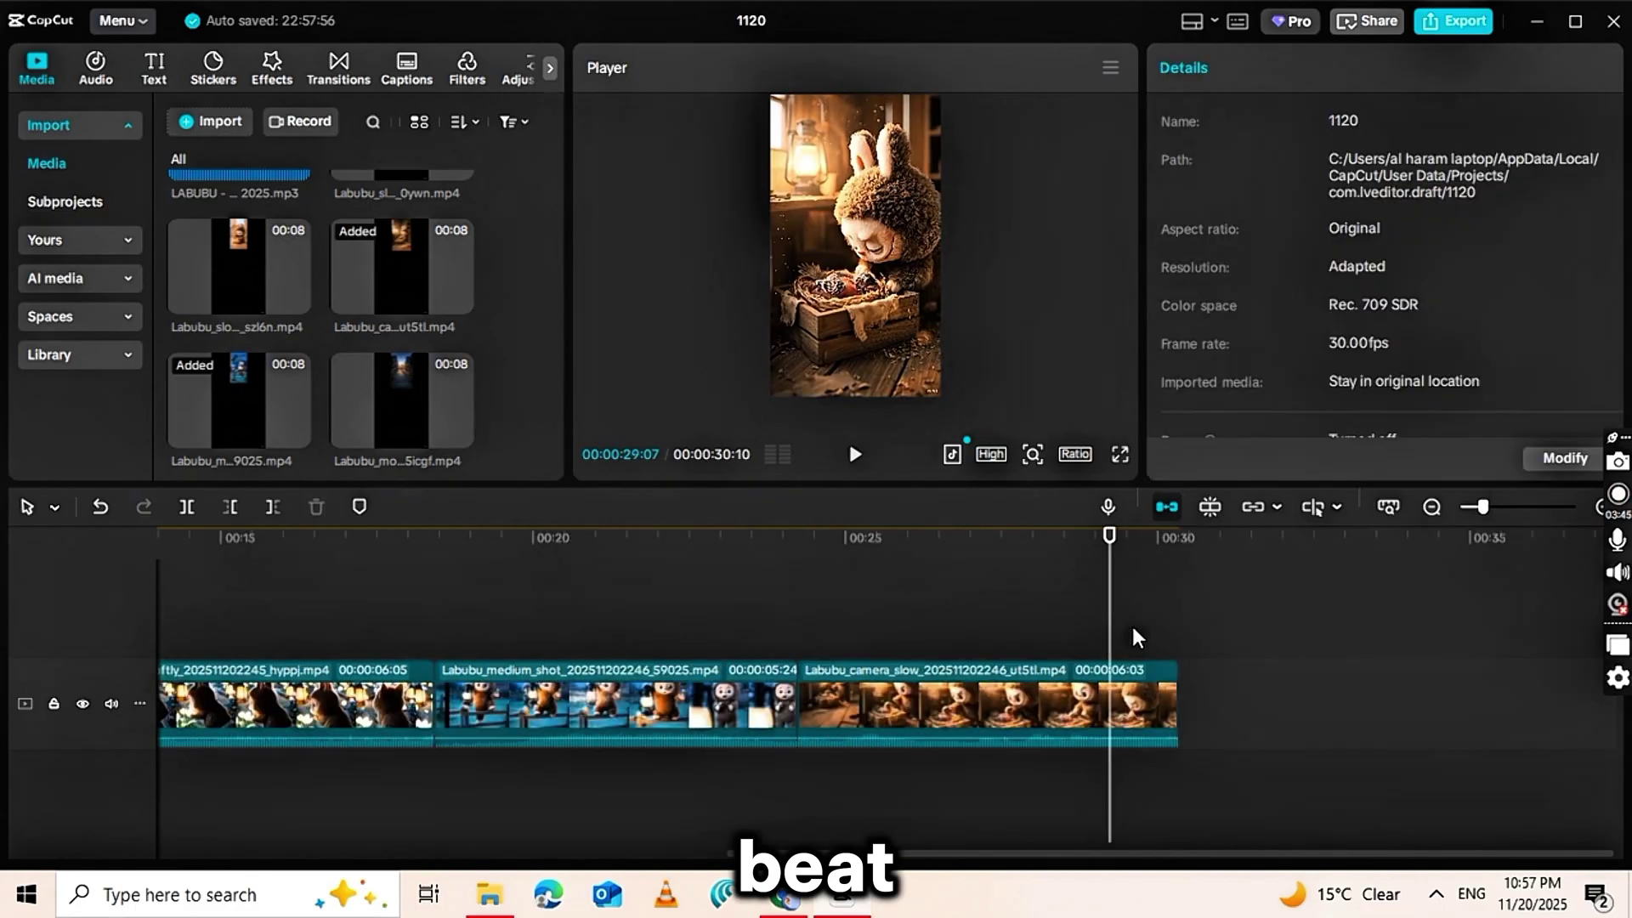
left_click(252, 298)
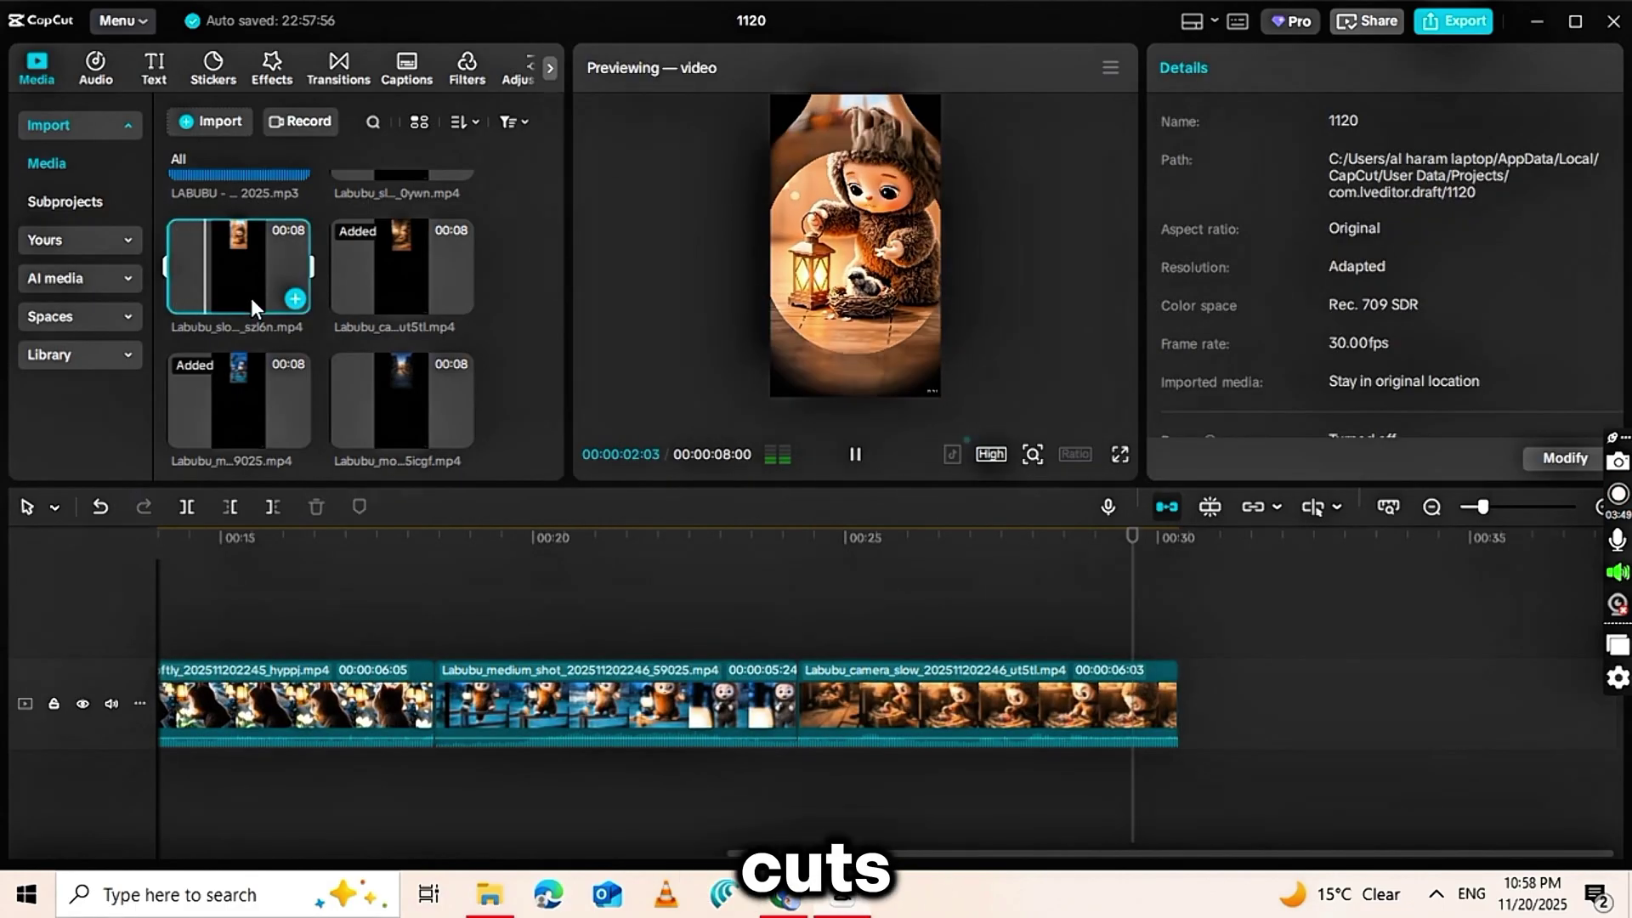
left_click_drag(252, 298, 1343, 705)
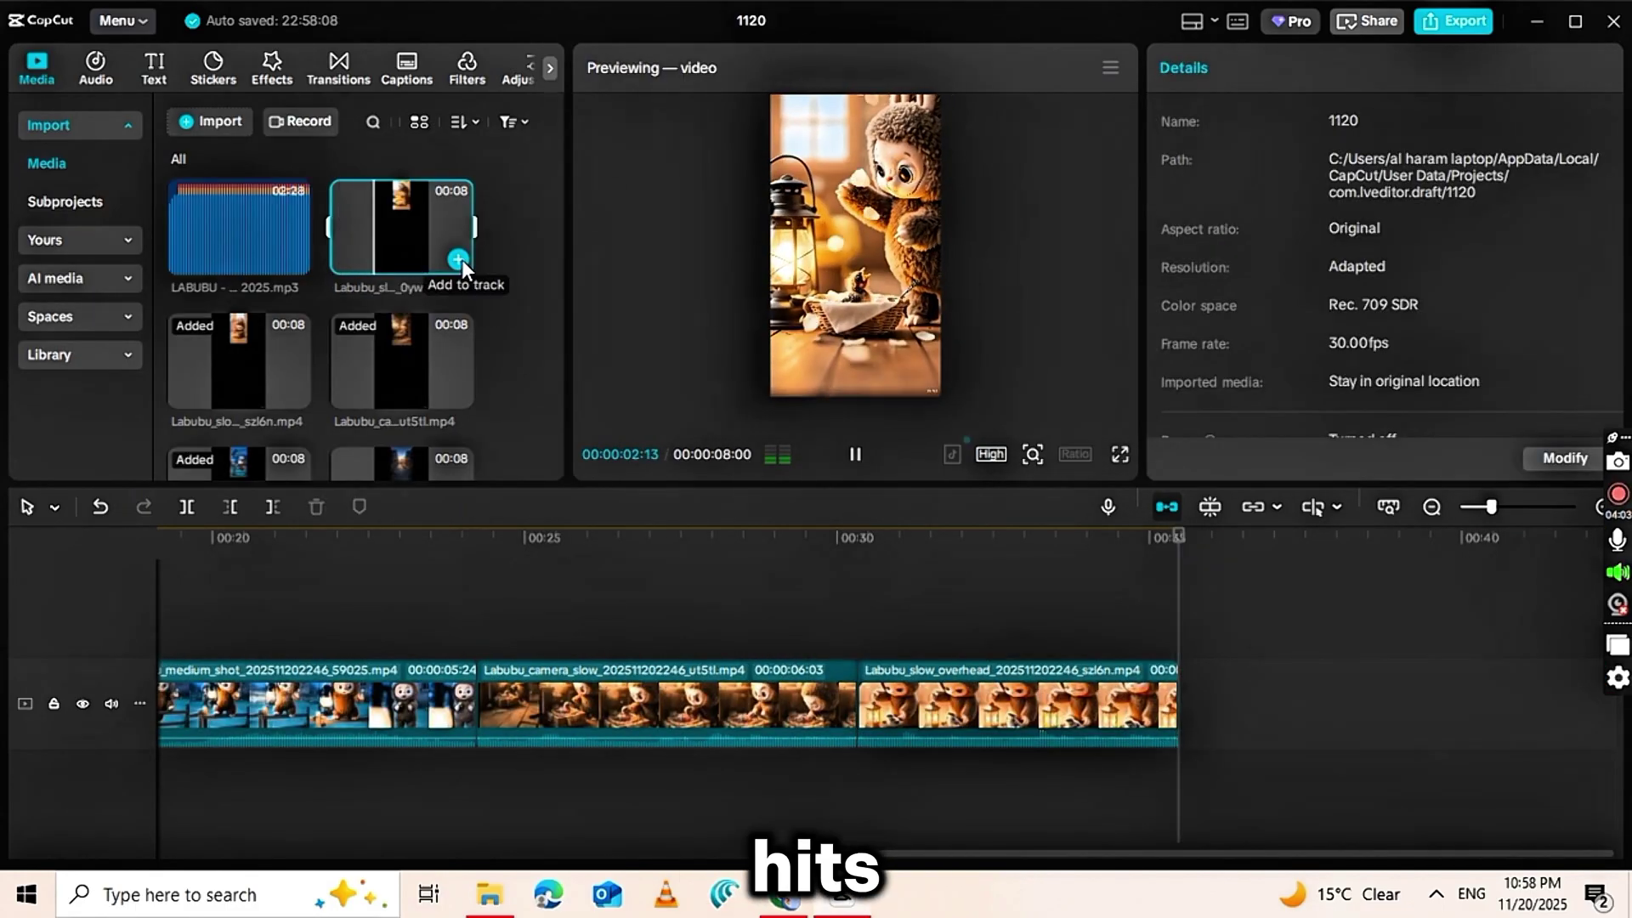
left_click(458, 259)
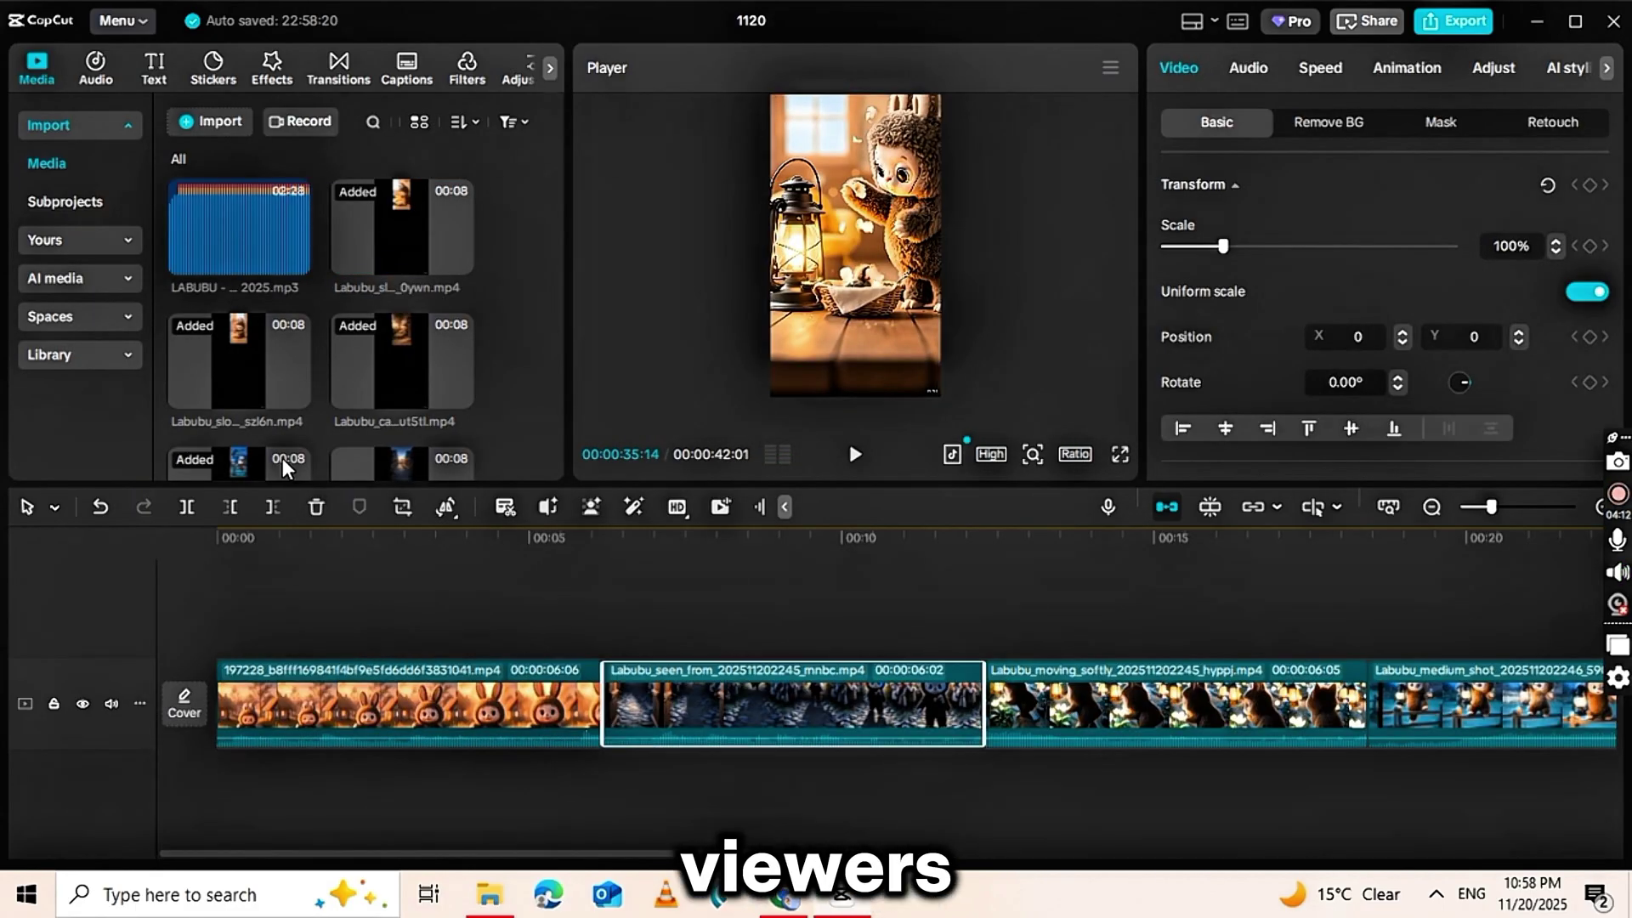
Add the LABUBU official MV song as an audio track under the clips.
left_click(1248, 67)
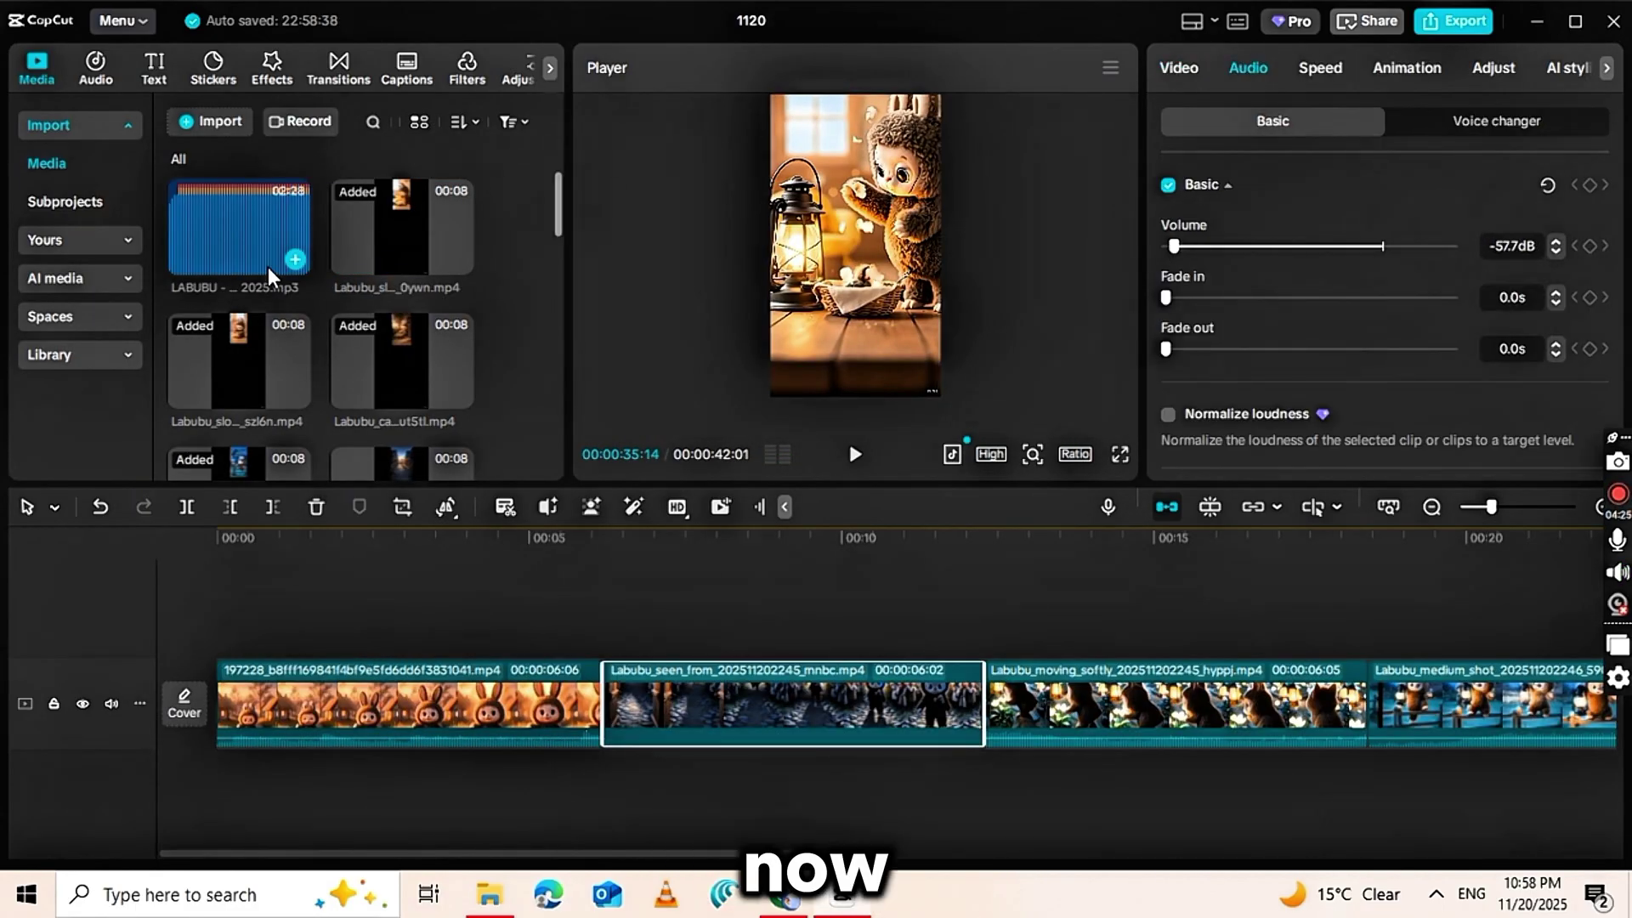
left_click(295, 259)
left_click(100, 506)
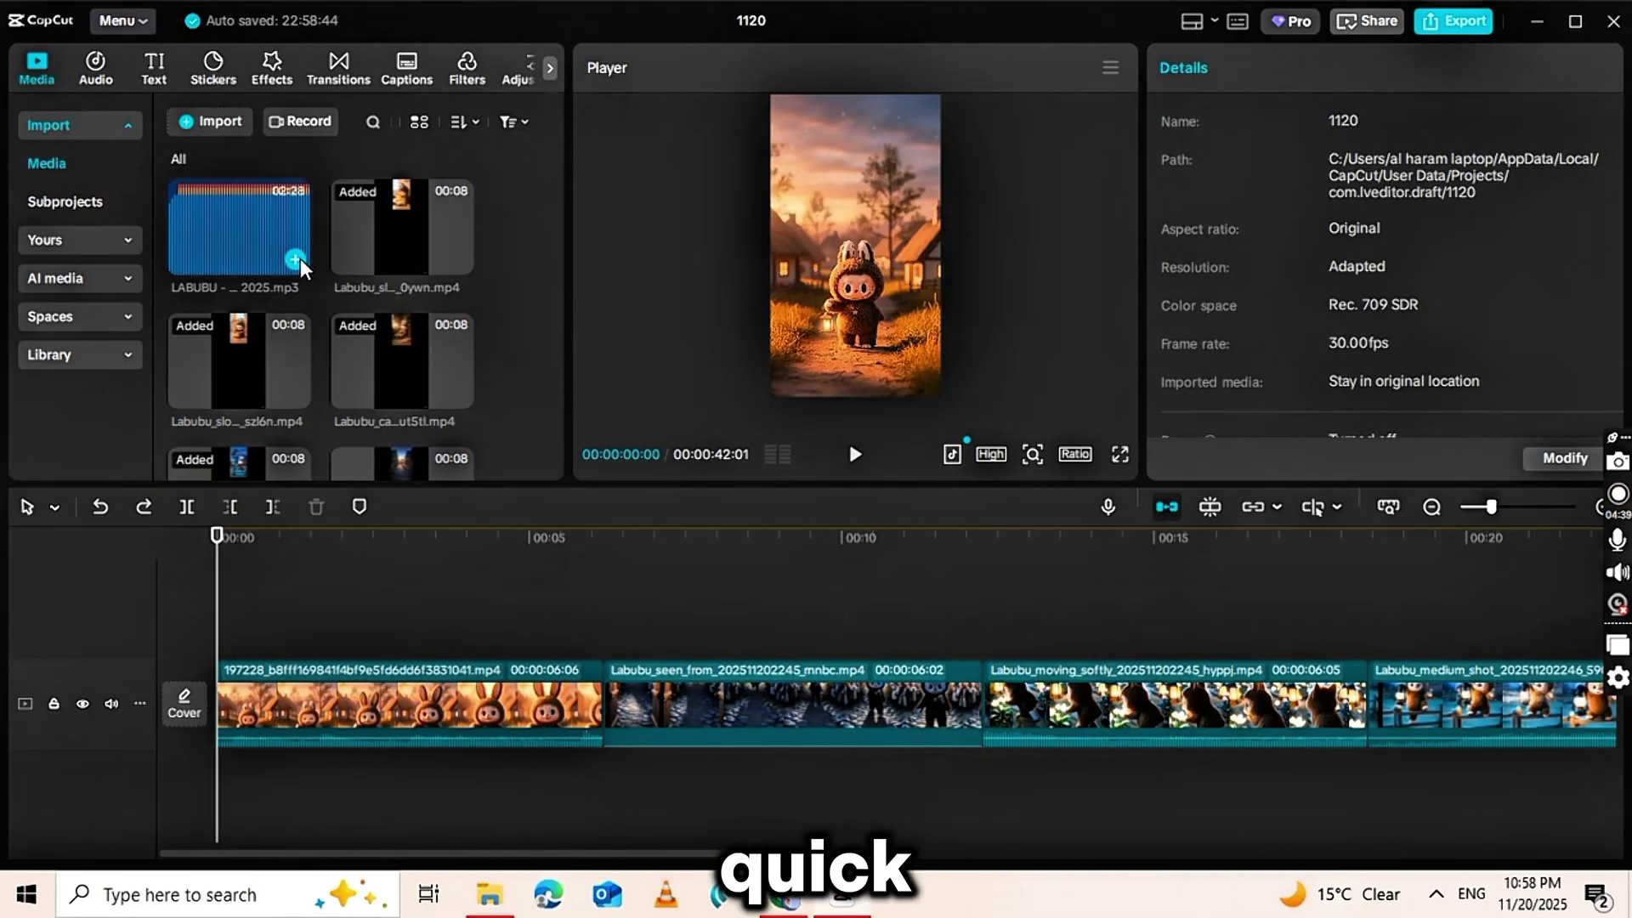
left_click(295, 259)
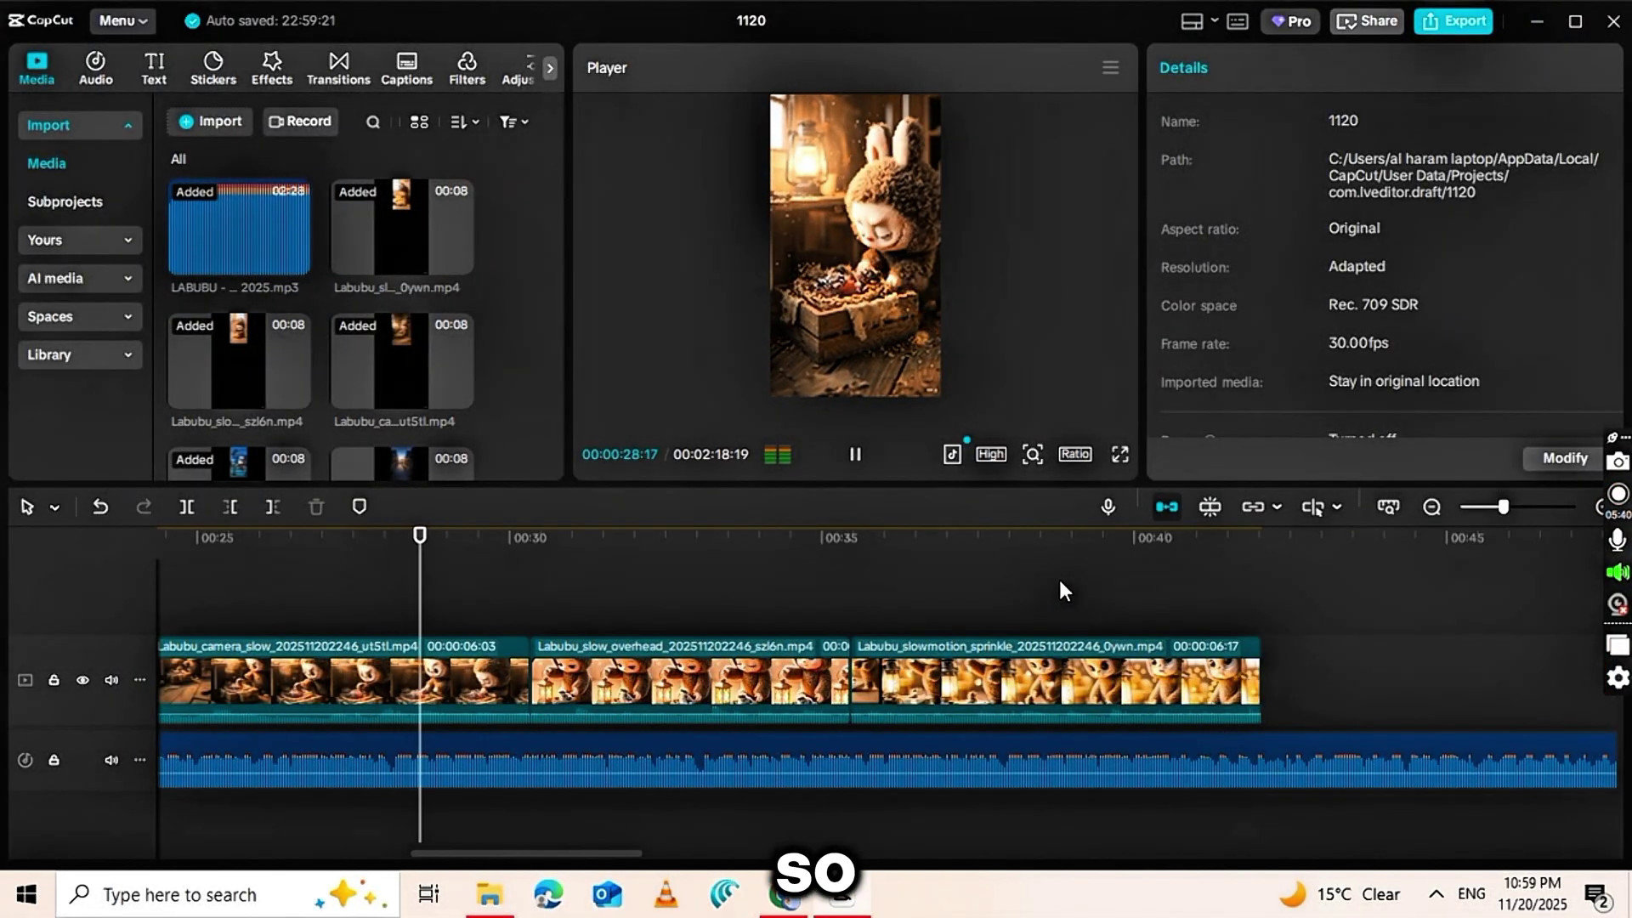
Trim the song at the last clip's end so the music stops with the video.
left_click(1236, 585)
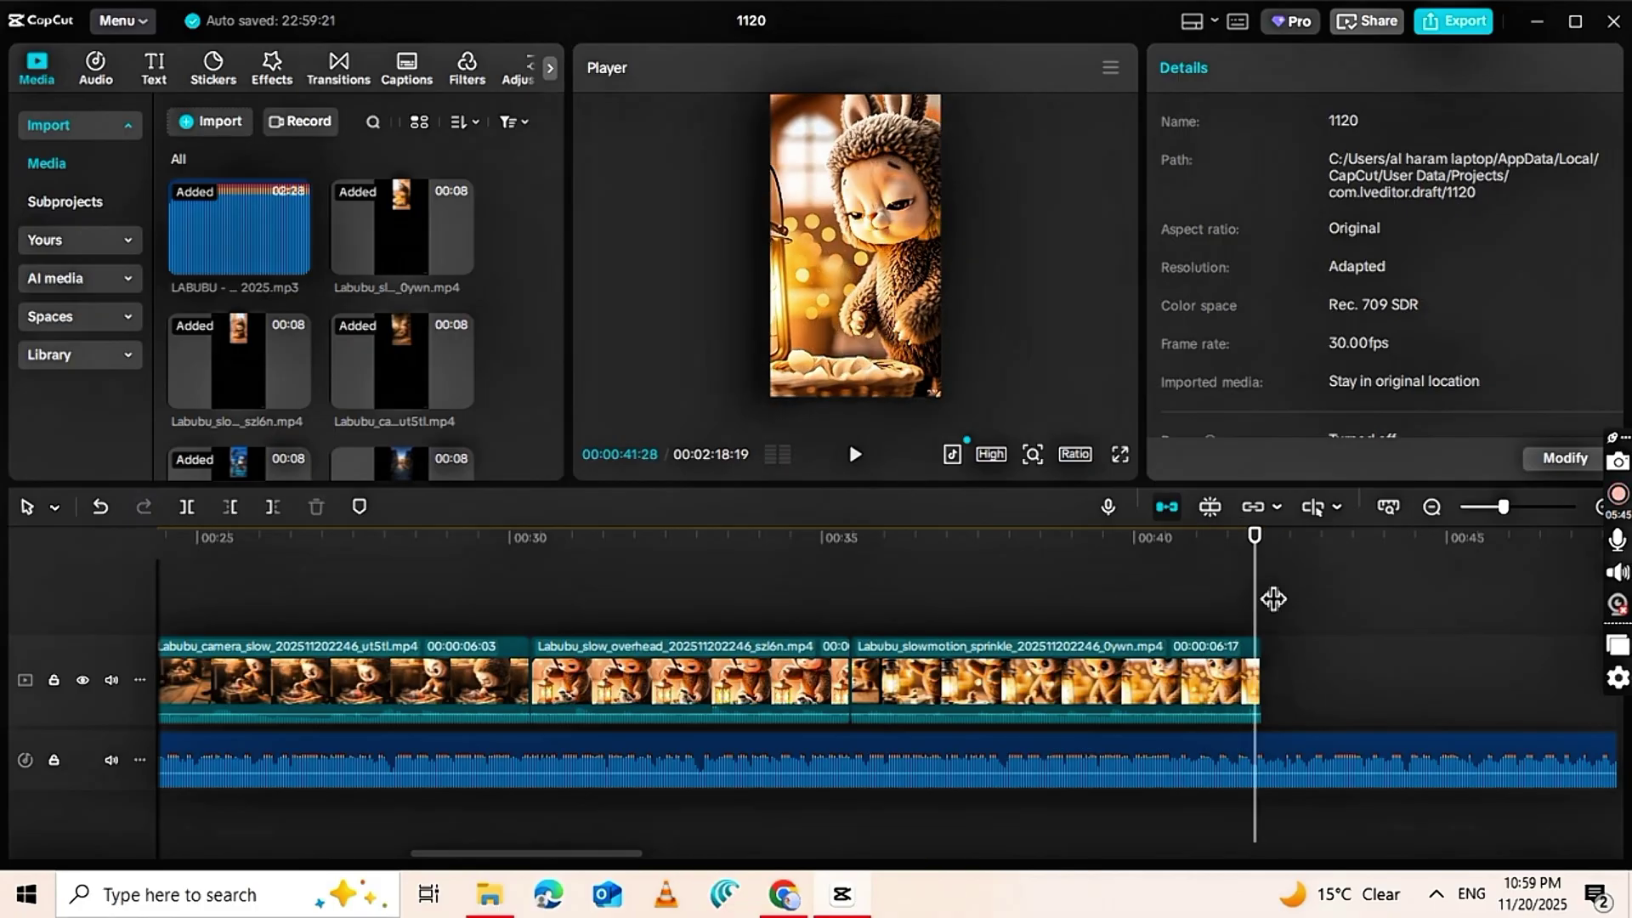
left_click_drag(1272, 599, 1256, 600)
left_click(729, 697)
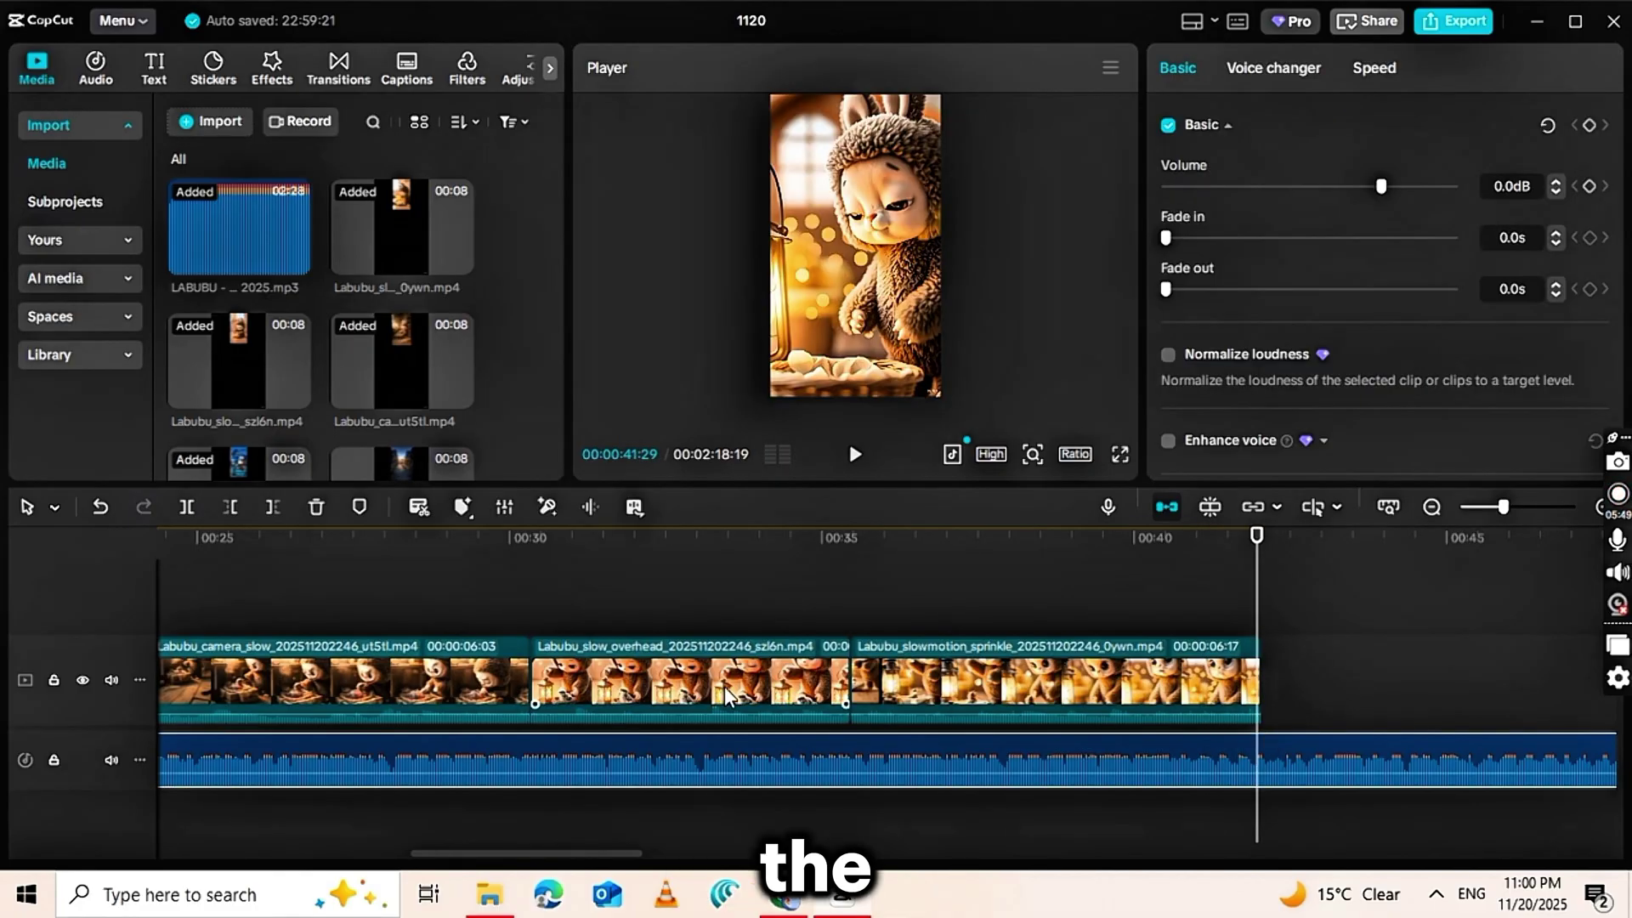
left_click(231, 508)
left_click(105, 508)
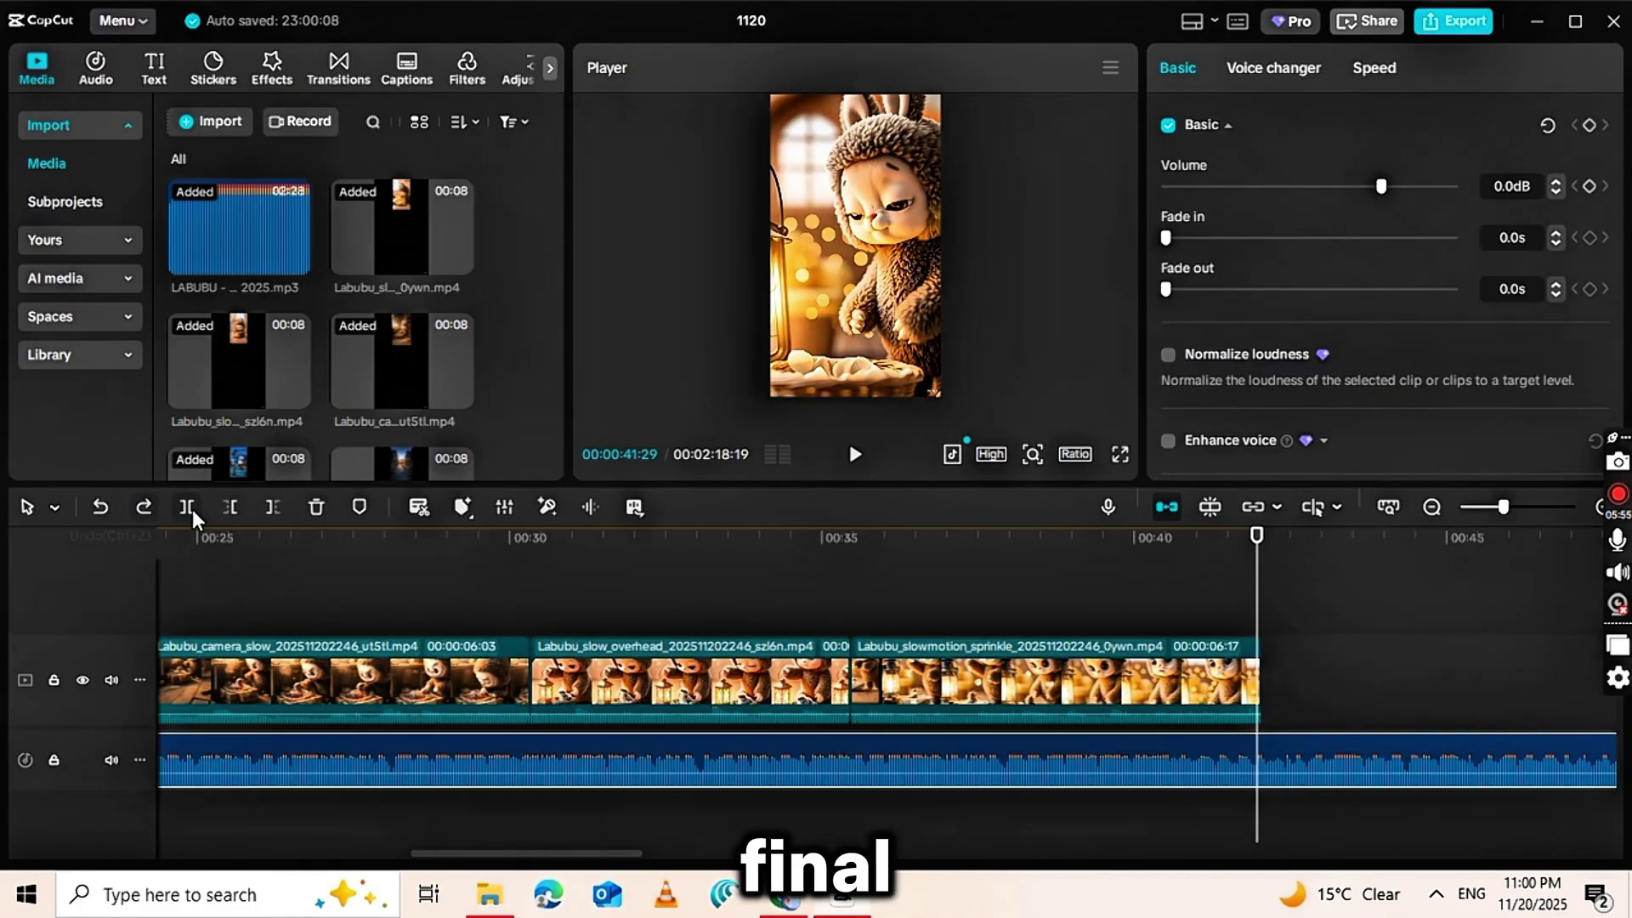
left_click(230, 508)
left_click(104, 510)
left_click(273, 508)
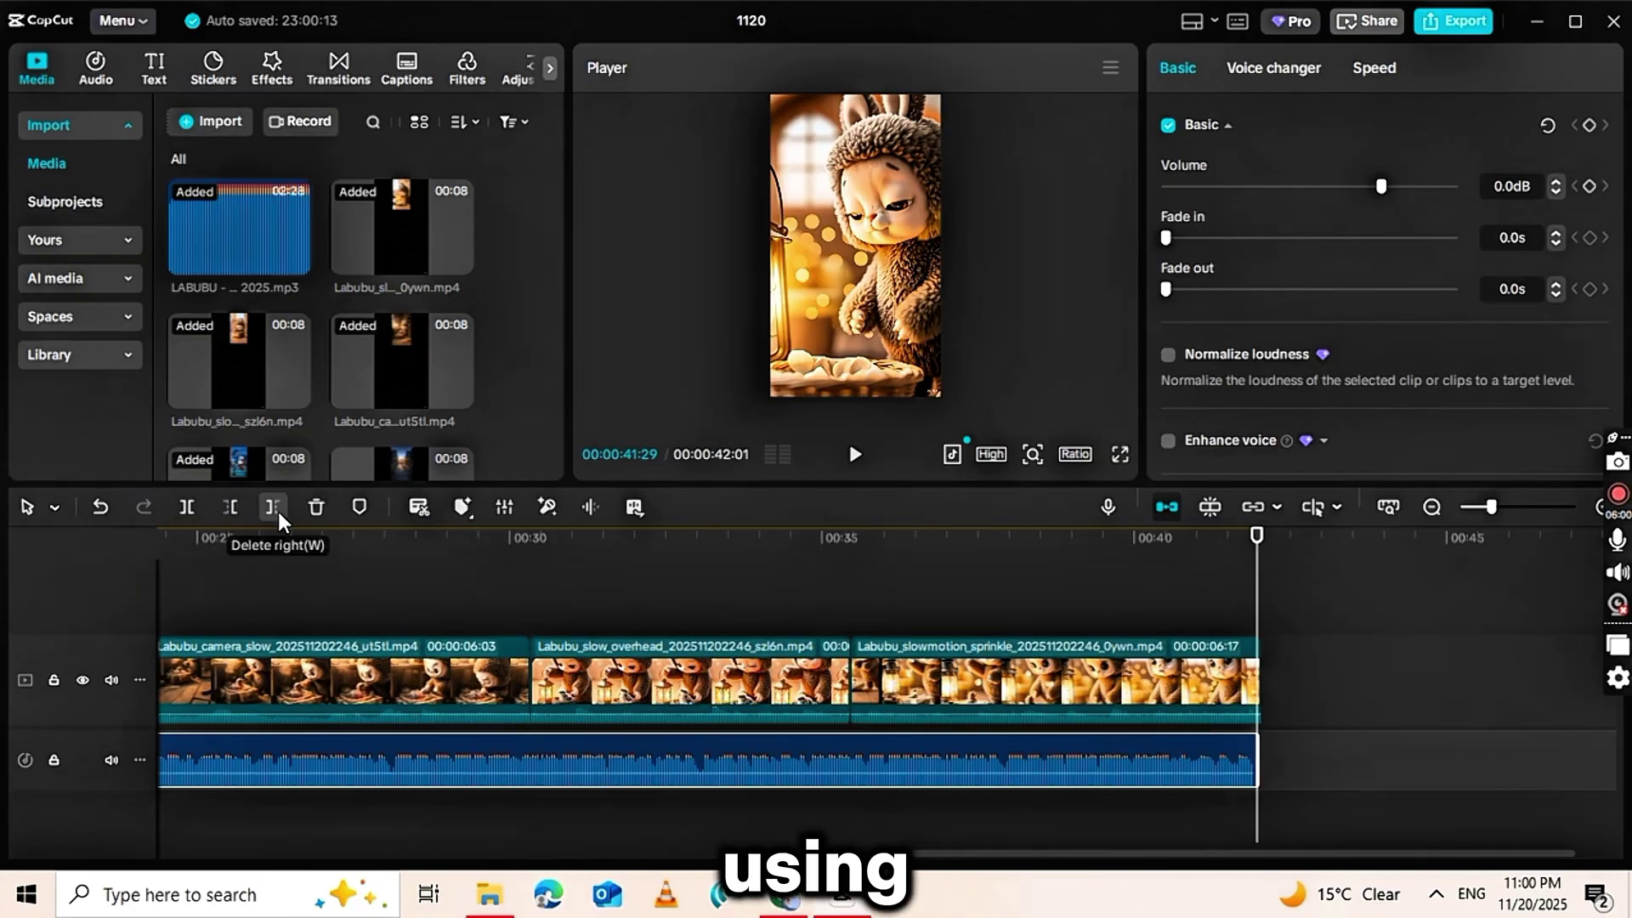
scroll(549, 698, "left", 10)
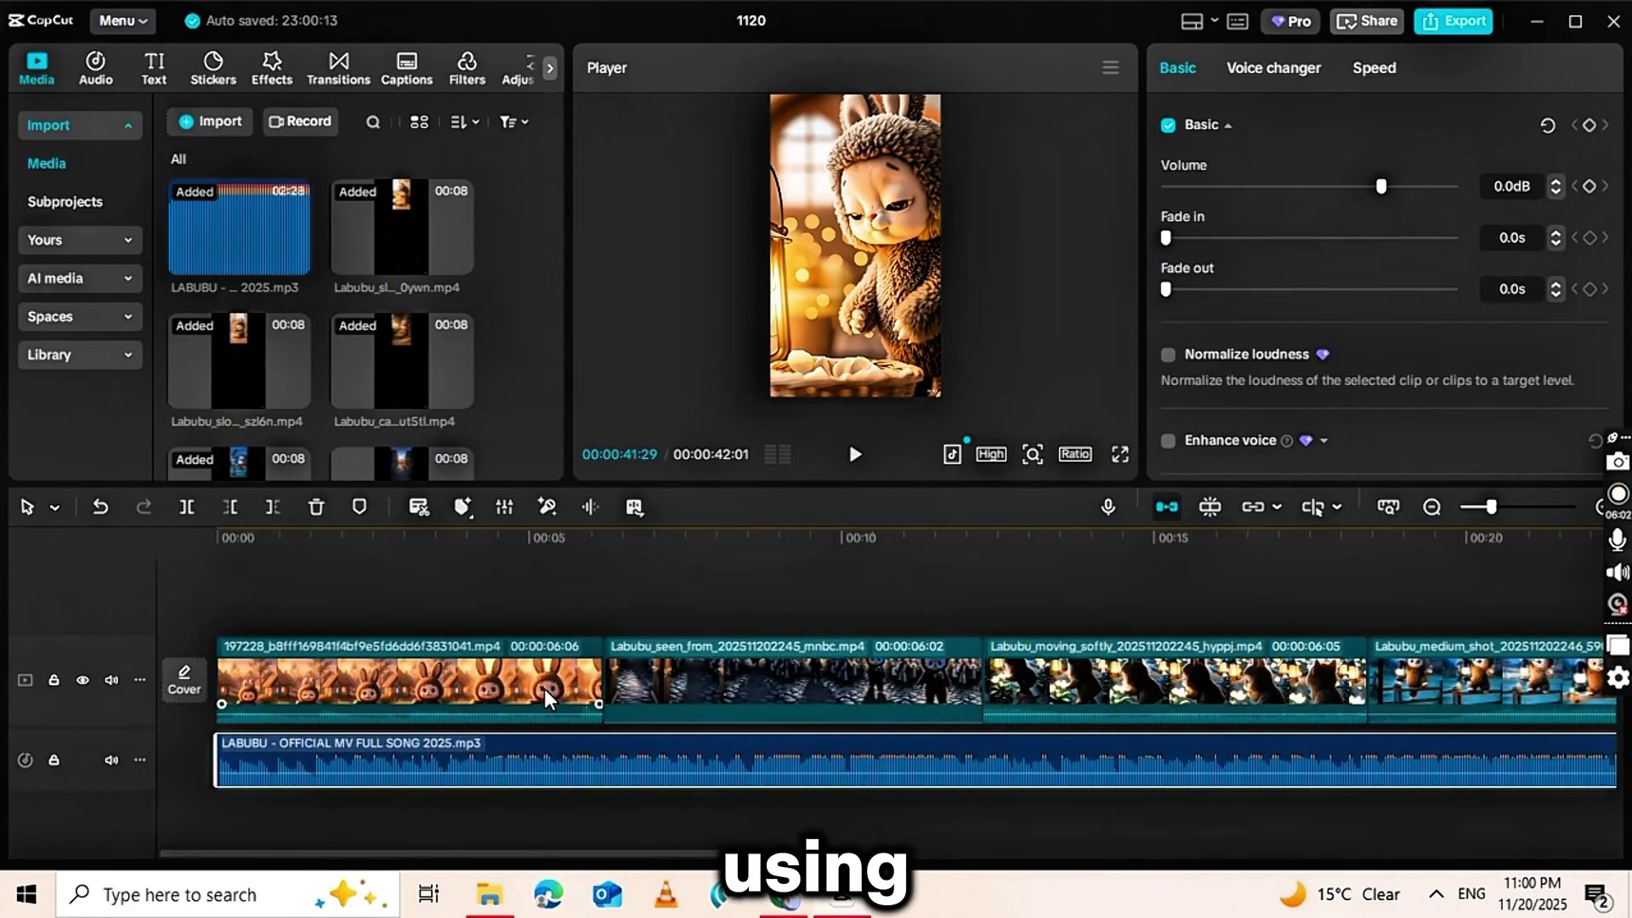
Export the 43-second project as a 720P mp4.
left_click(1454, 22)
left_click(1064, 804)
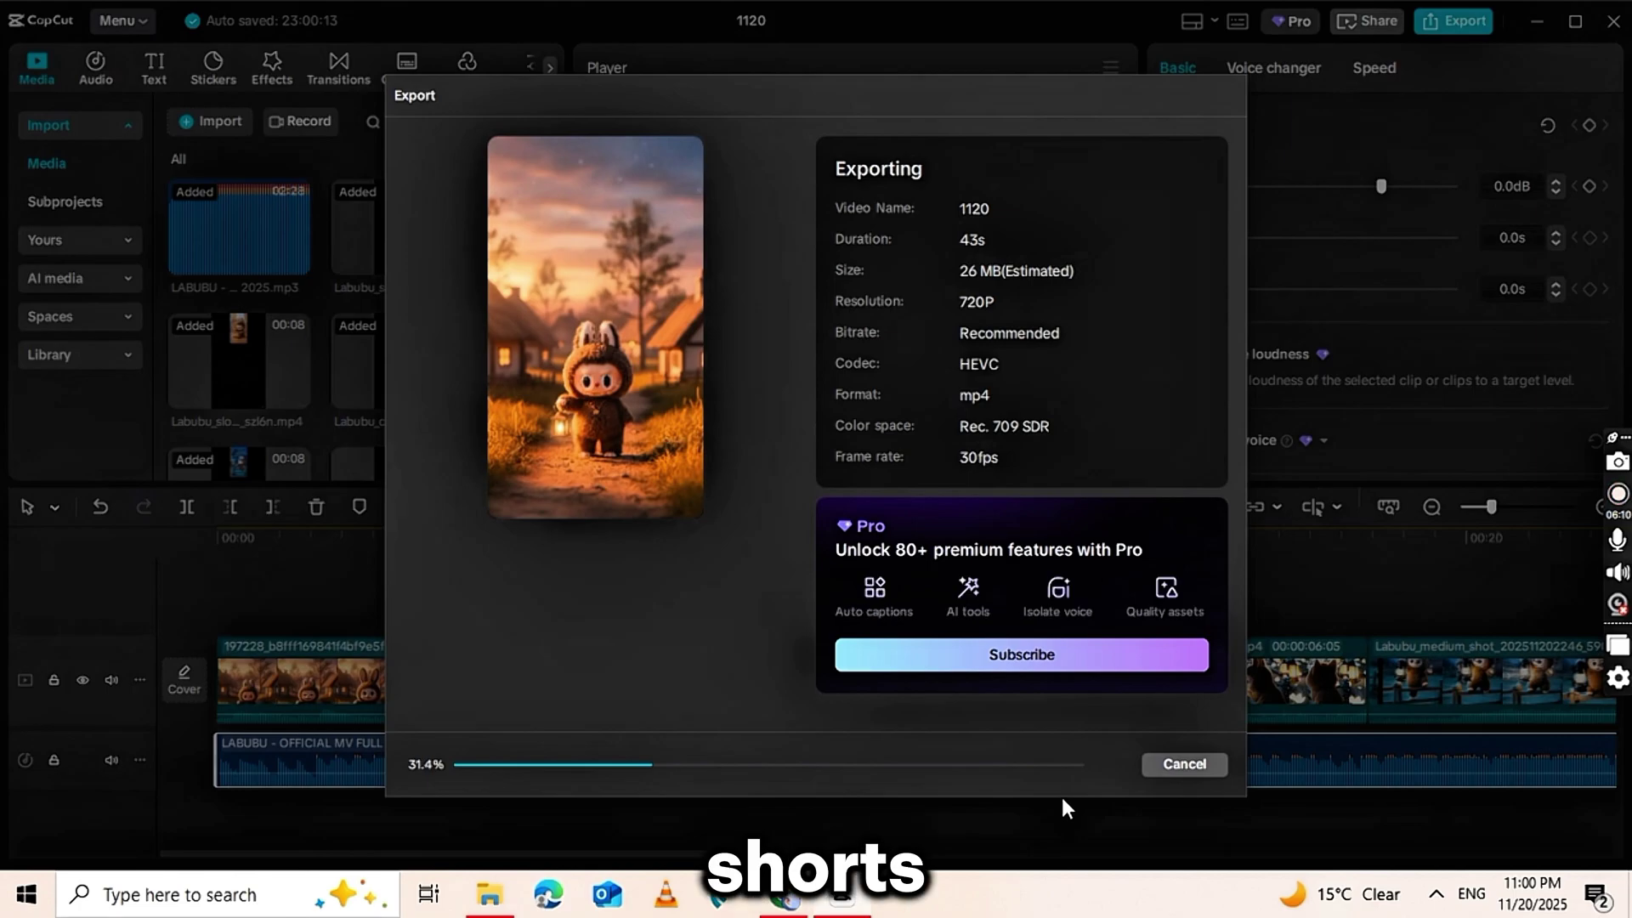